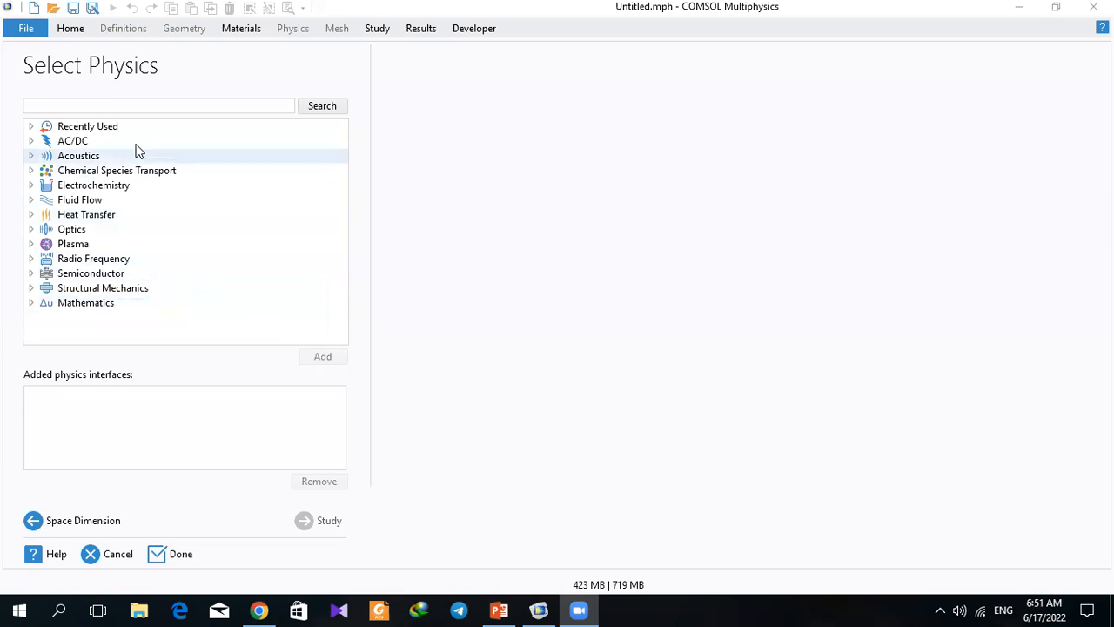
Step: Examine the interfaces in the Chemical Species Transport branch, including the description of Laminar Flow under Reacting Flow
{"action": "left_click", "coordinate": [31, 170]}
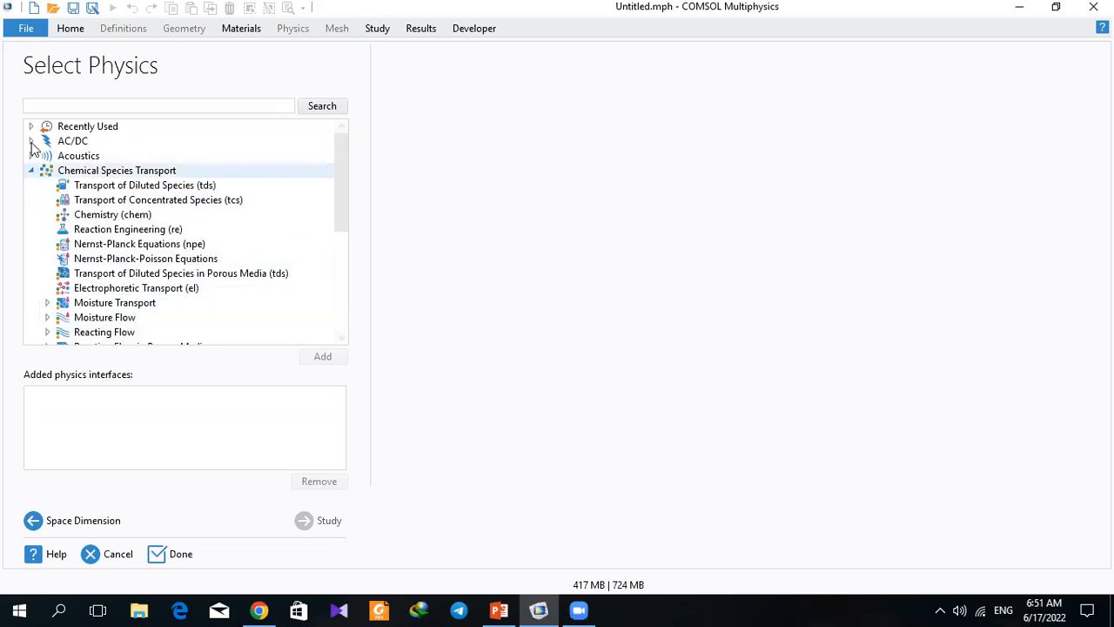
{"action": "left_click", "coordinate": [31, 172]}
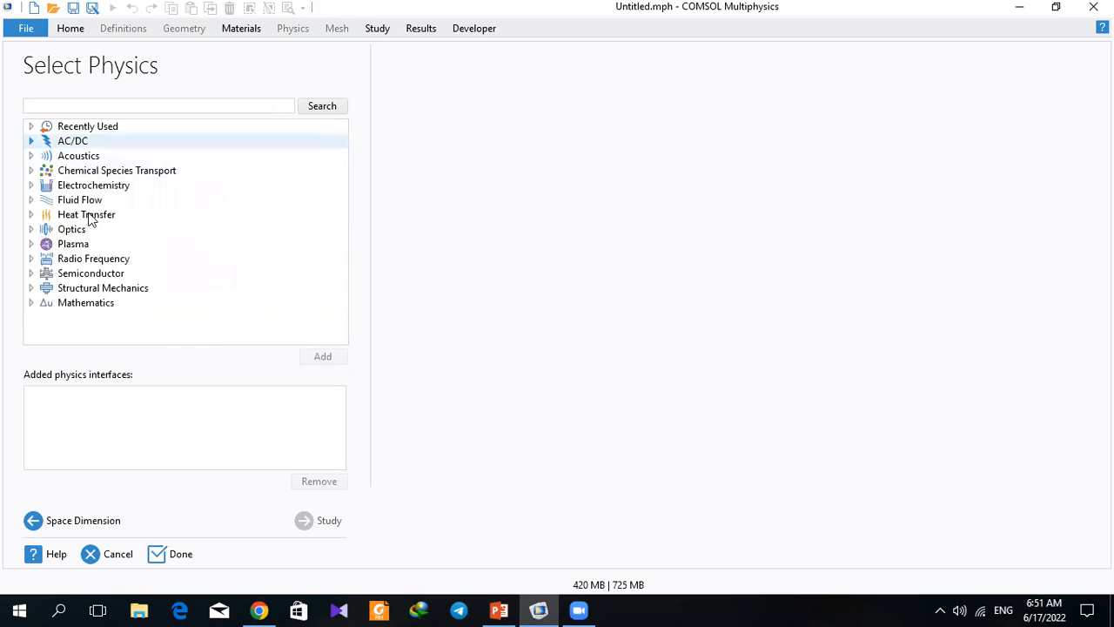
{"action": "left_click", "coordinate": [30, 170]}
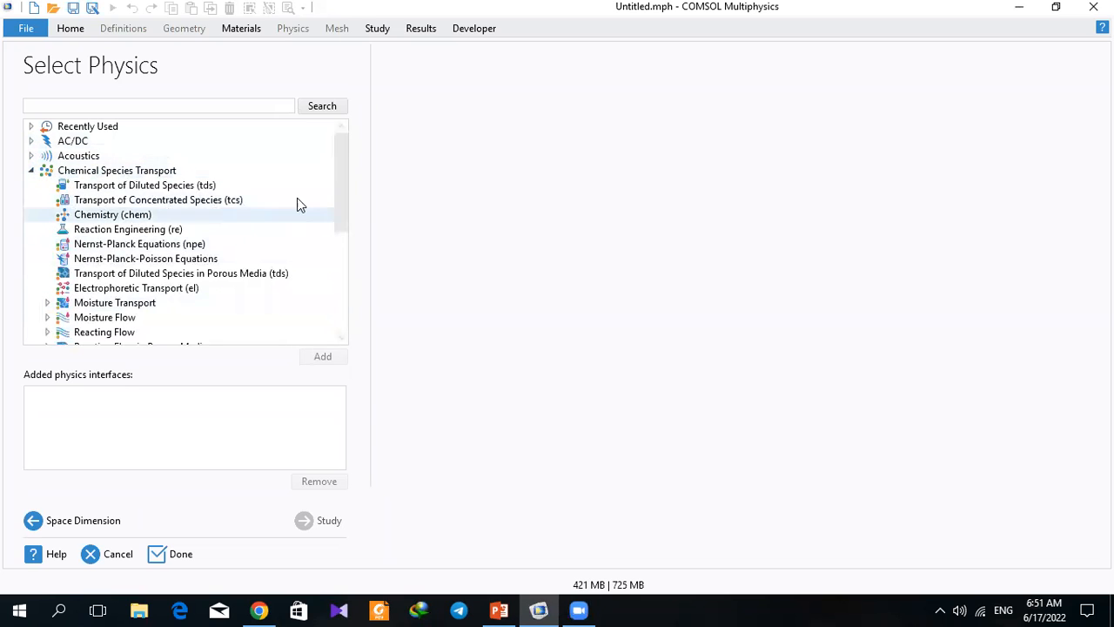
{"action": "left_click_drag", "start_coordinate": [339, 182], "coordinate": [301, 238]}
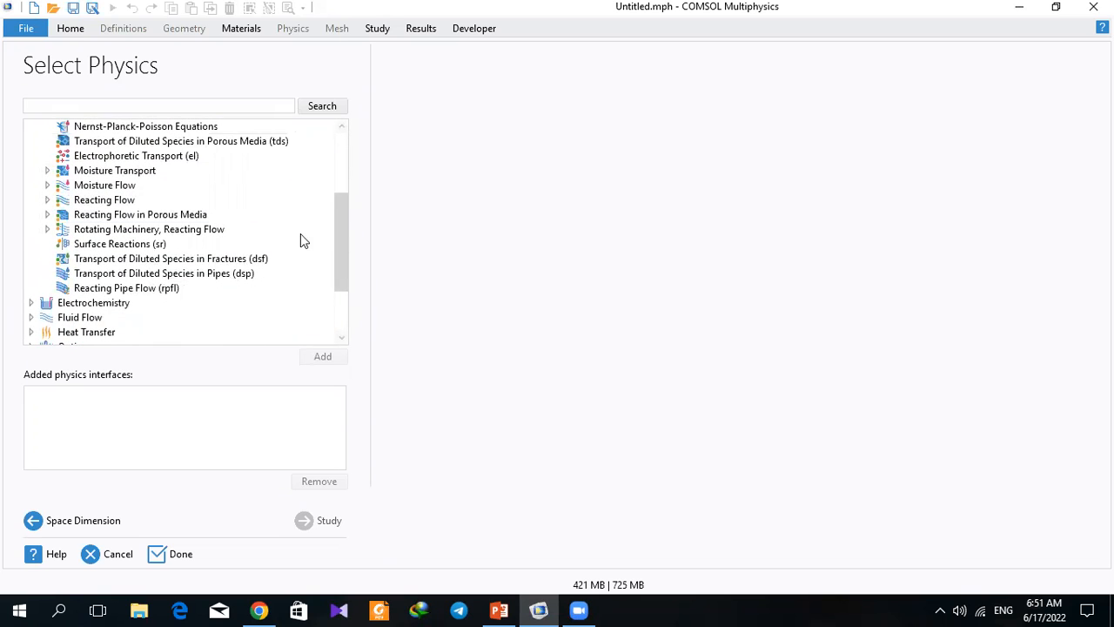
{"action": "left_click", "coordinate": [47, 200]}
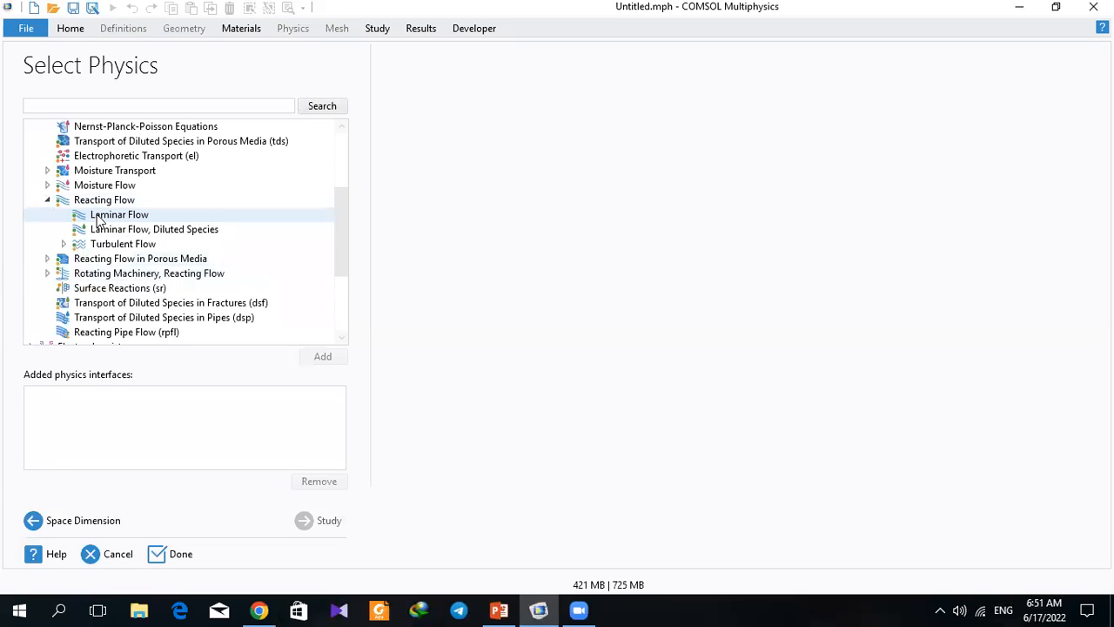
{"action": "left_click", "coordinate": [97, 217]}
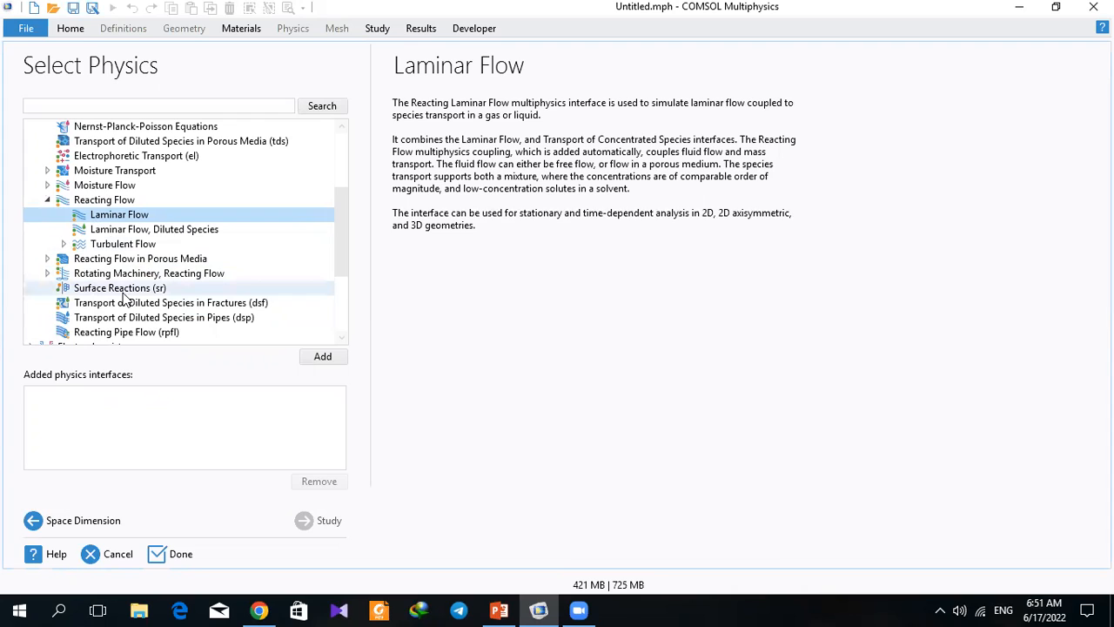
{"action": "left_click", "coordinate": [47, 200]}
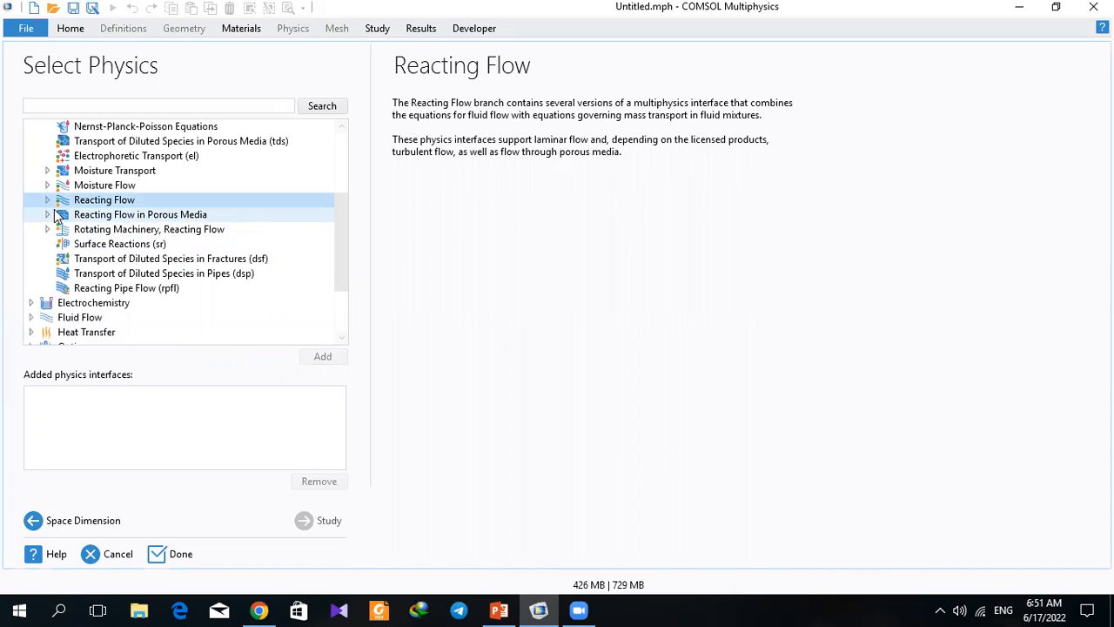
Step: Look through the Single-Phase Flow interfaces in the Fluid Flow branch
{"action": "left_click_drag", "start_coordinate": [340, 232], "coordinate": [348, 288]}
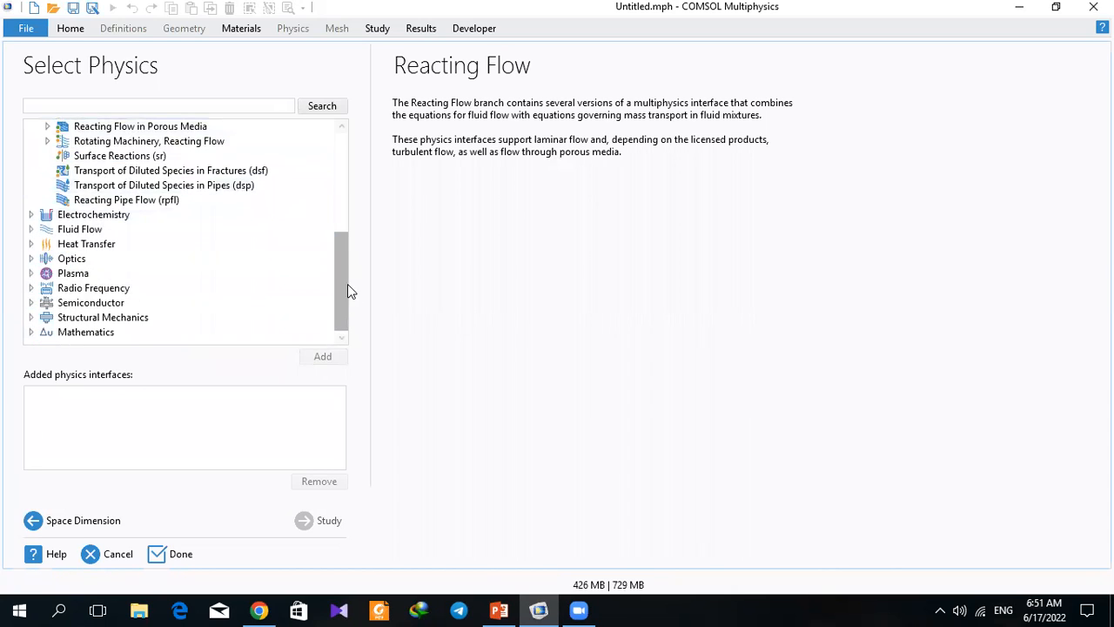
{"action": "left_click", "coordinate": [30, 229]}
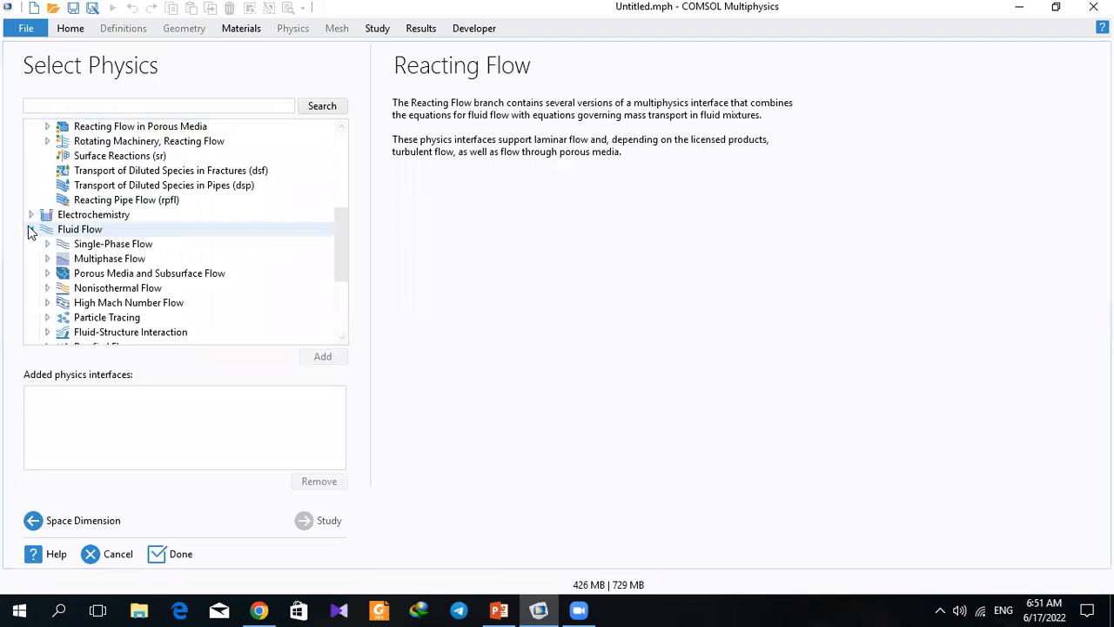
{"action": "left_click", "coordinate": [48, 245]}
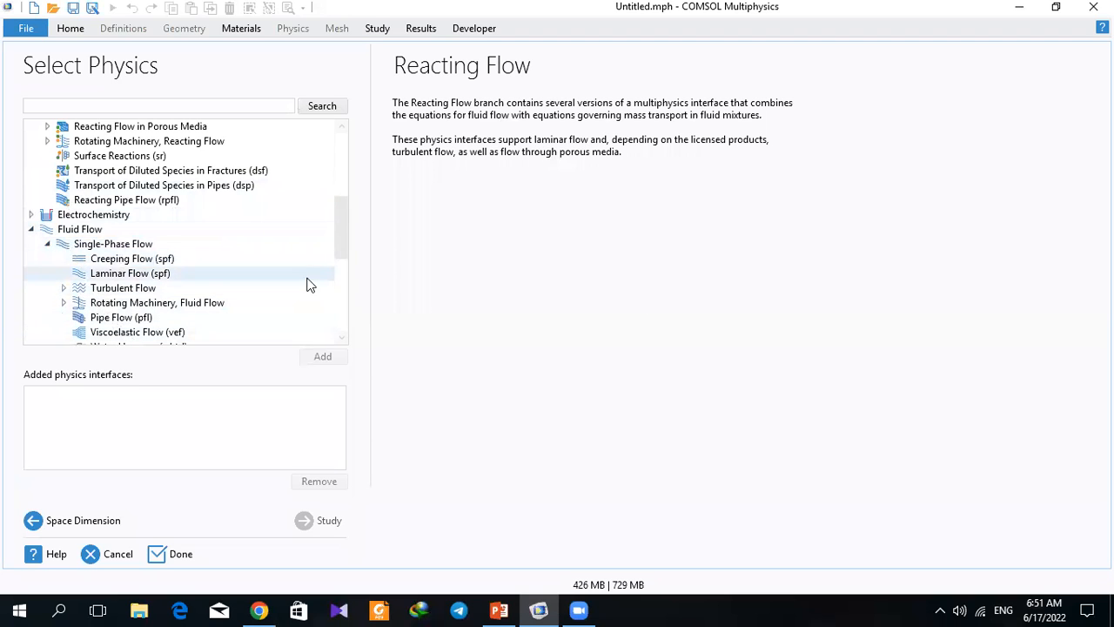
{"action": "left_click_drag", "start_coordinate": [339, 239], "coordinate": [344, 263]}
{"action": "left_click_drag", "start_coordinate": [344, 273], "coordinate": [346, 276]}
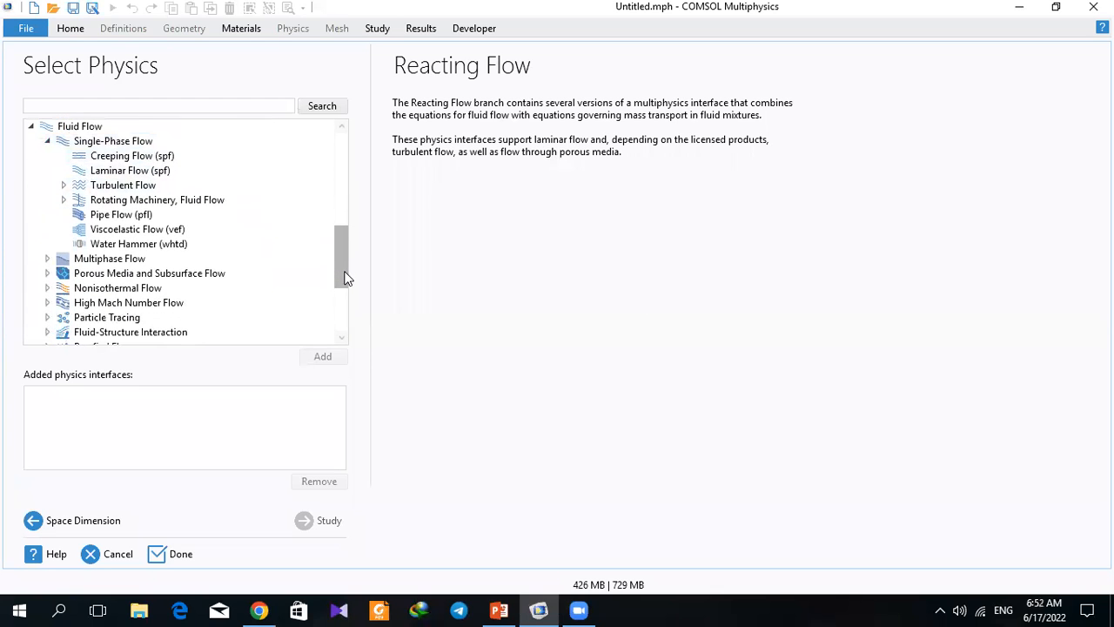
Step: Examine the Porous Media and Subsurface Flow descriptions for Brinkman Equations, Free and Porous Media Flow and Two-Phase Darcy's Law, plus the Nonisothermal Flow interfaces
{"action": "left_click", "coordinate": [47, 273]}
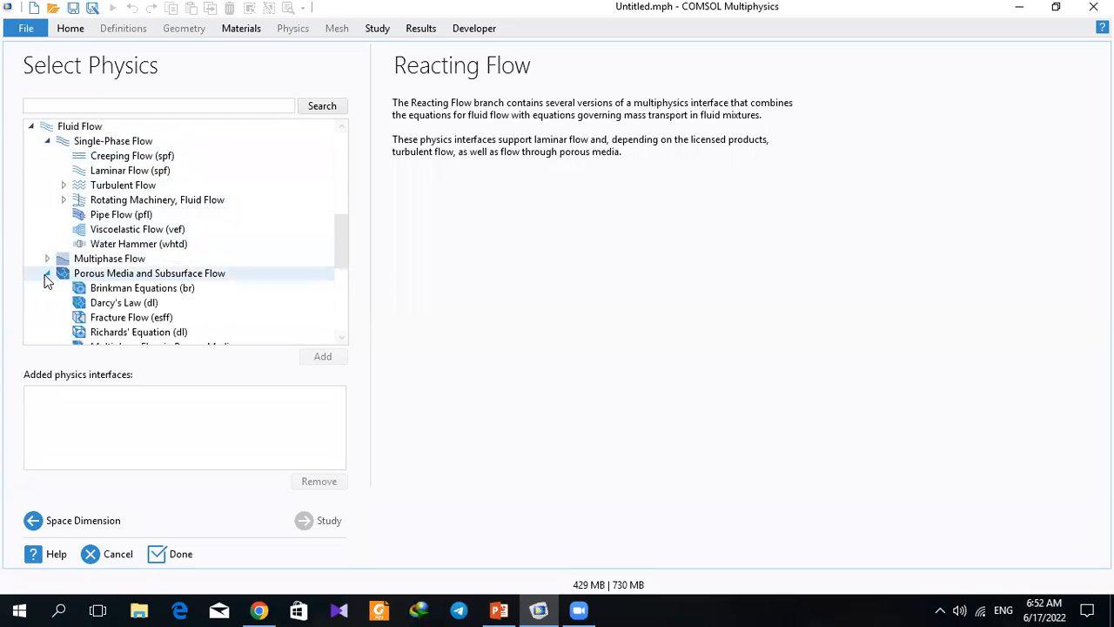
{"action": "left_click", "coordinate": [341, 340]}
{"action": "left_click", "coordinate": [342, 339]}
{"action": "left_click", "coordinate": [342, 339]}
{"action": "left_click", "coordinate": [341, 340]}
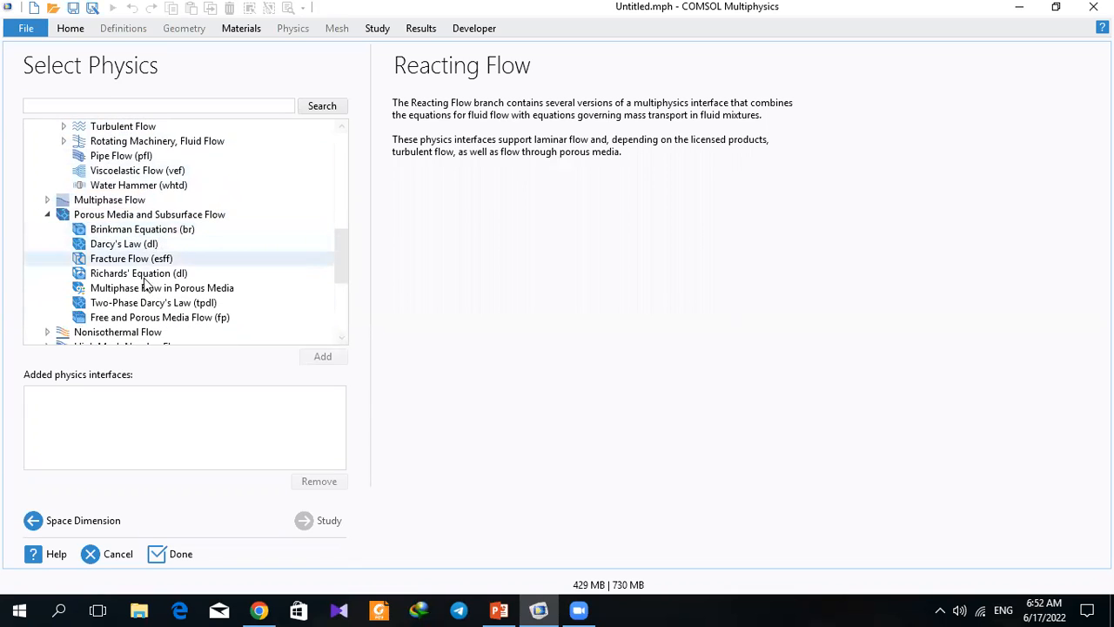
{"action": "left_click", "coordinate": [139, 229]}
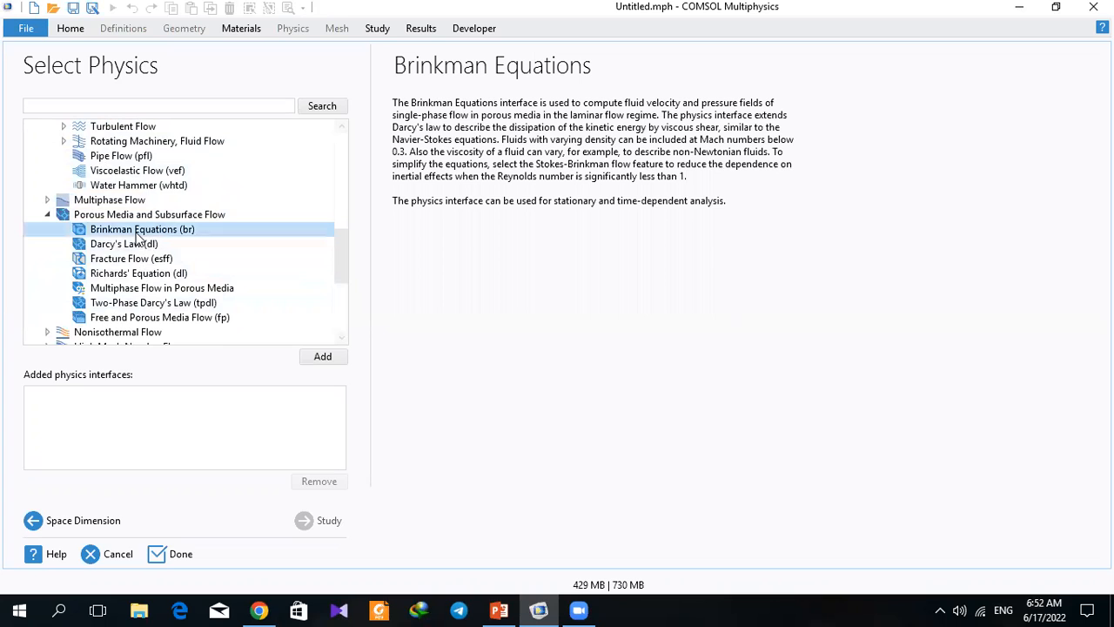
{"action": "left_click", "coordinate": [152, 319]}
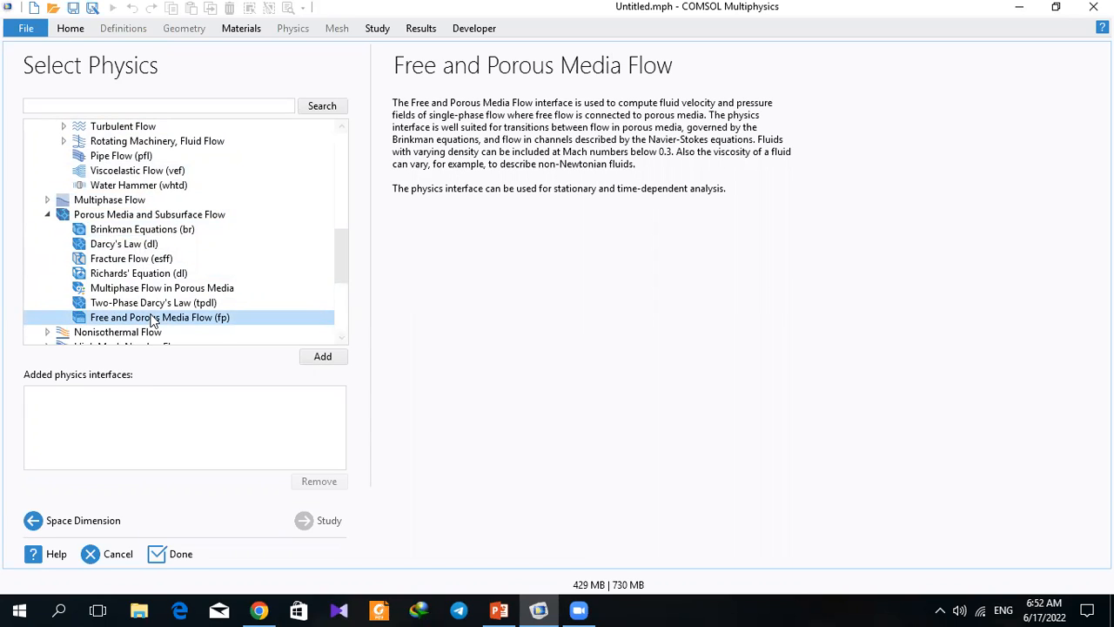
{"action": "left_click", "coordinate": [150, 305]}
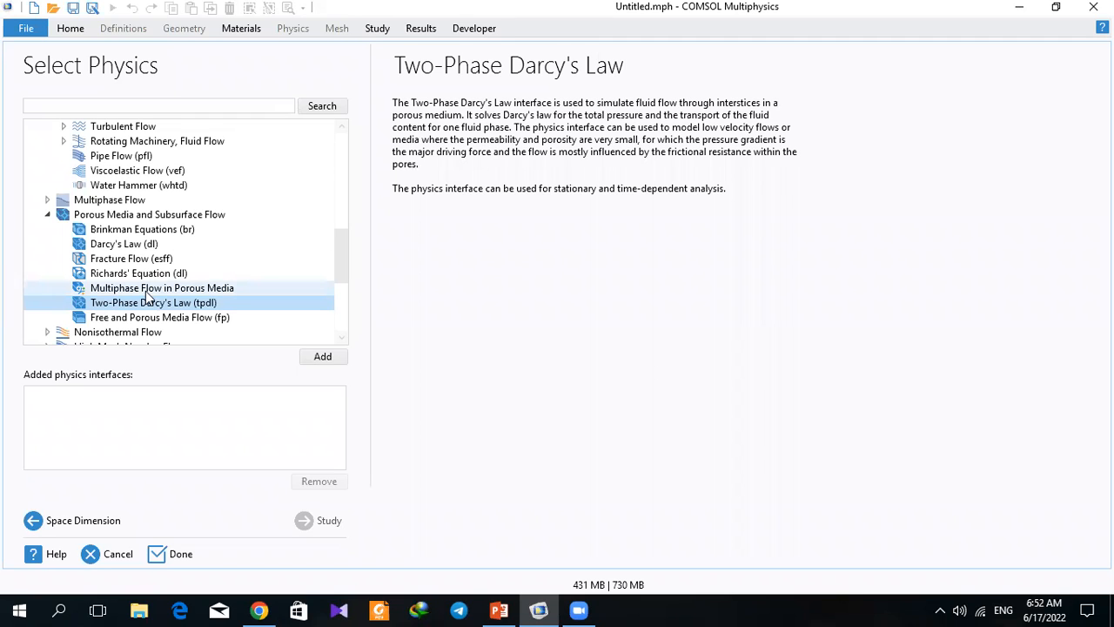
{"action": "left_click", "coordinate": [46, 216]}
{"action": "left_click", "coordinate": [47, 230]}
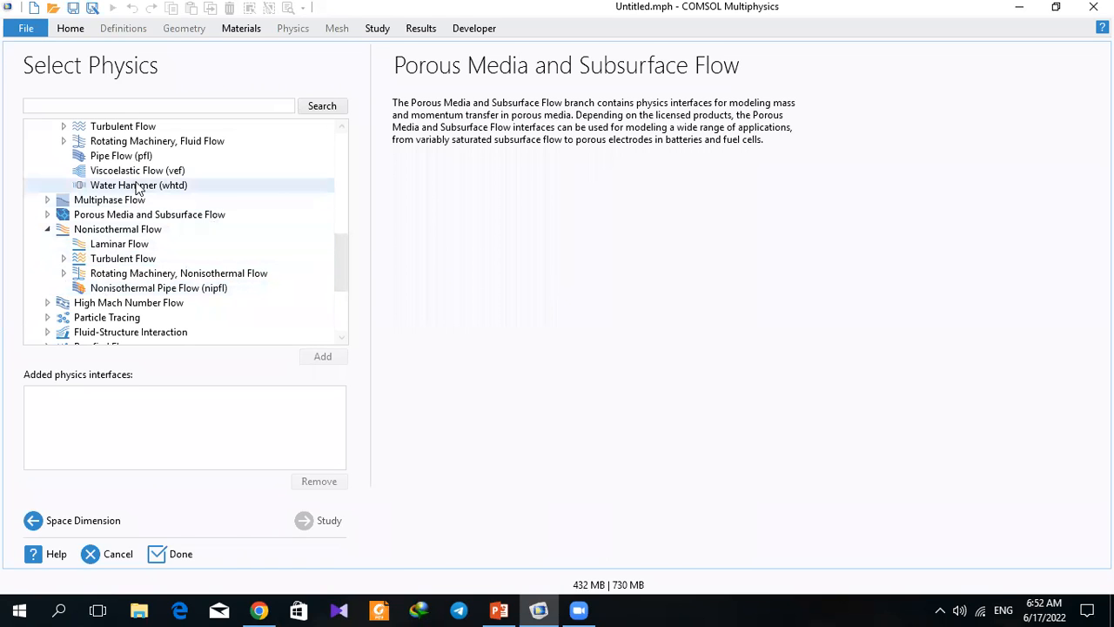
Step: Add the Laminar Flow (spf) interface from Single-Phase Flow in the Fluid Flow branch to the model
{"action": "scroll", "coordinate": [341, 204], "scroll_direction": "up", "scroll_amount": 10}
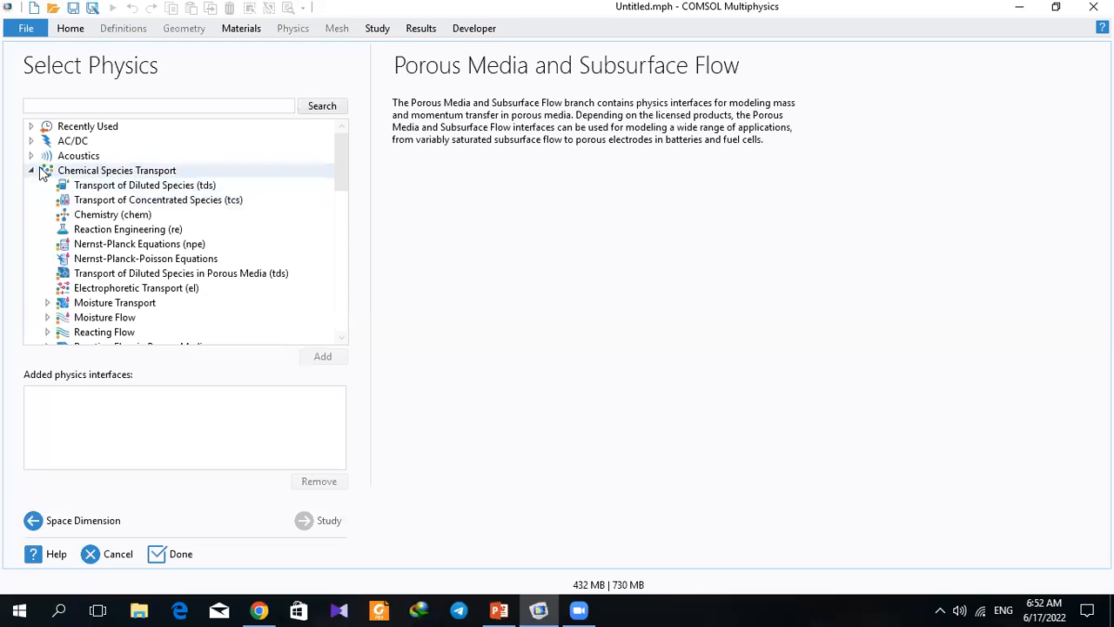
{"action": "left_click", "coordinate": [30, 171]}
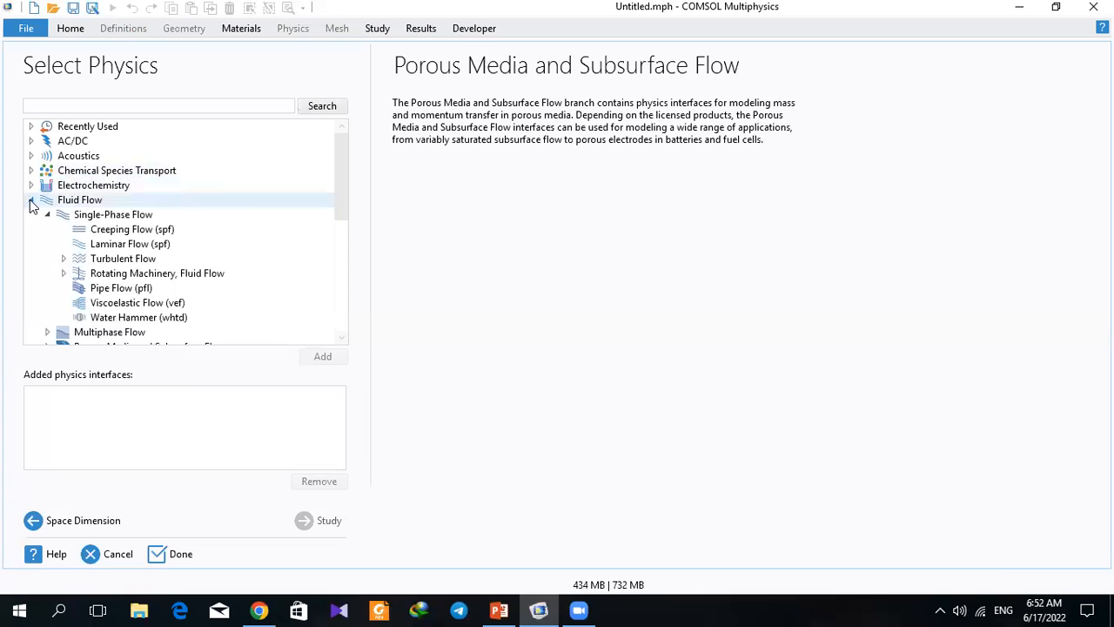
{"action": "left_click", "coordinate": [31, 200]}
{"action": "left_click", "coordinate": [31, 201]}
{"action": "left_click", "coordinate": [30, 200]}
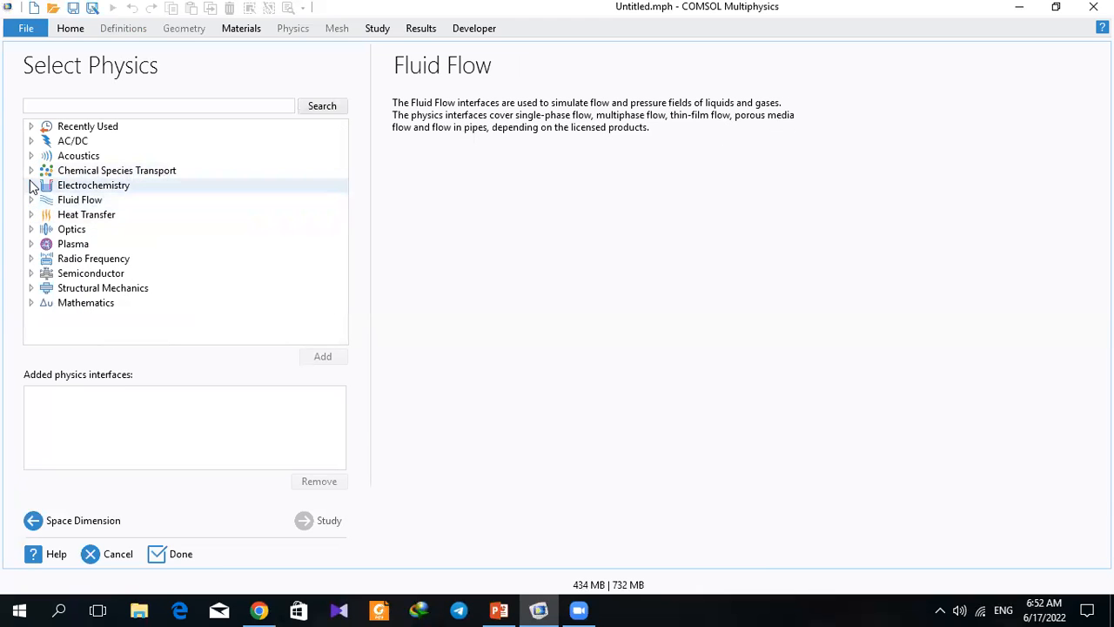
{"action": "left_click", "coordinate": [30, 200]}
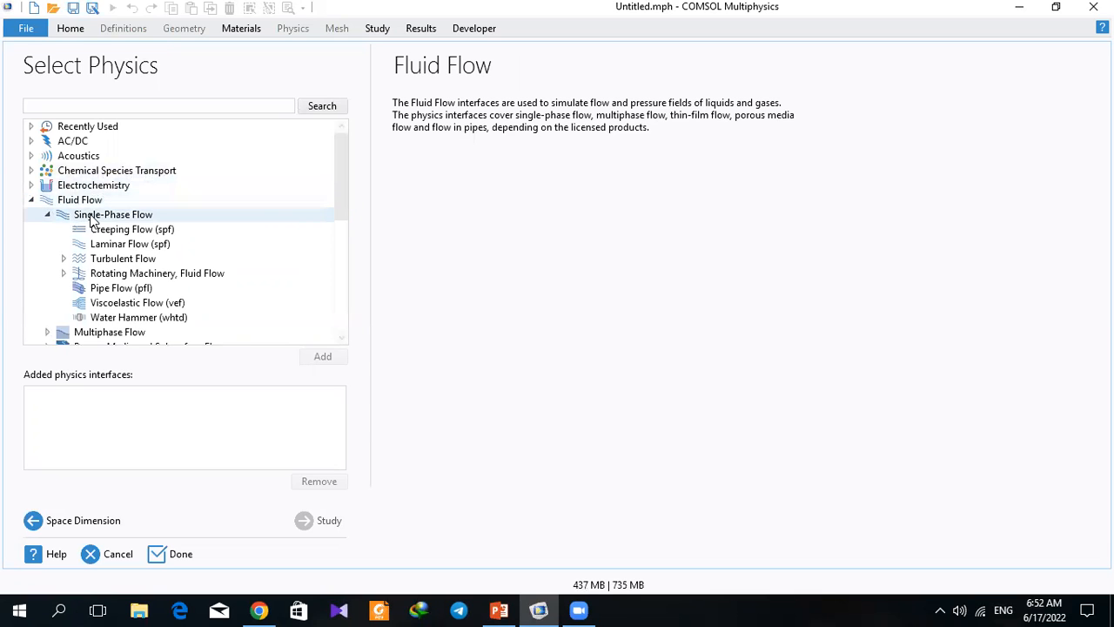
{"action": "left_click", "coordinate": [90, 247]}
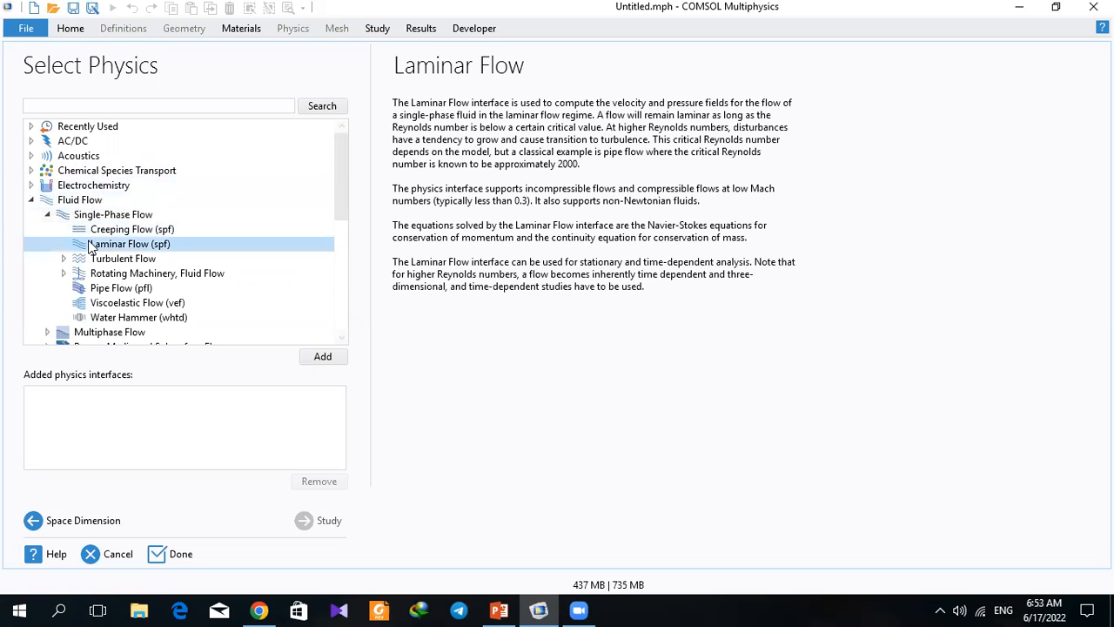
{"action": "double_click", "coordinate": [92, 248]}
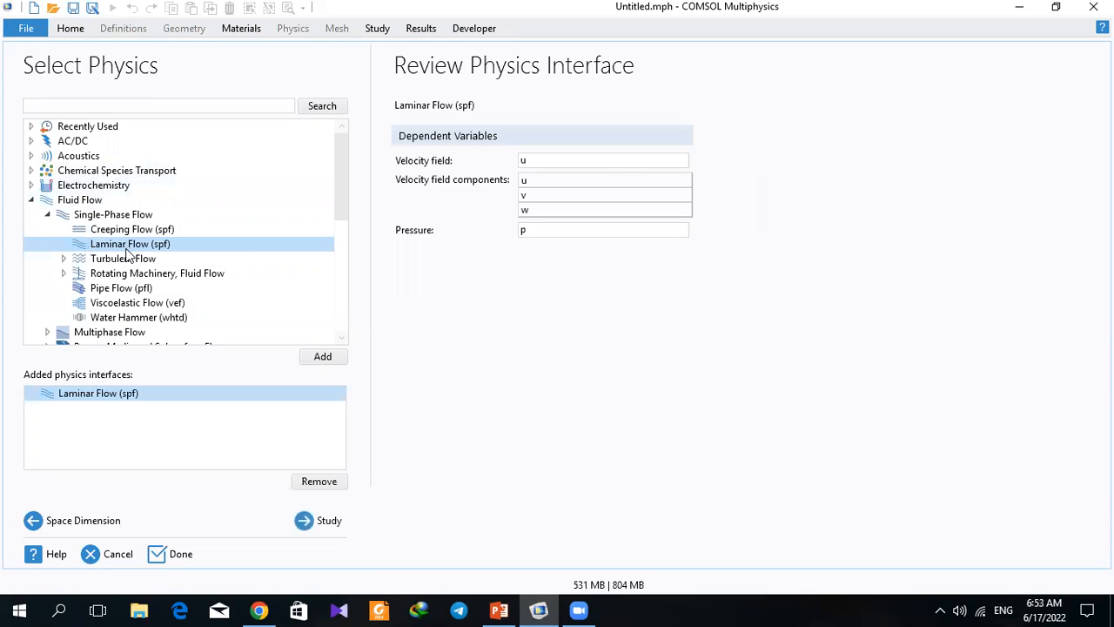
Step: Collapse the Fluid Flow branch and add the Heat Transfer in Fluids (ht) interface to the model
{"action": "left_click", "coordinate": [48, 214]}
{"action": "left_click", "coordinate": [30, 200]}
{"action": "left_click", "coordinate": [31, 214]}
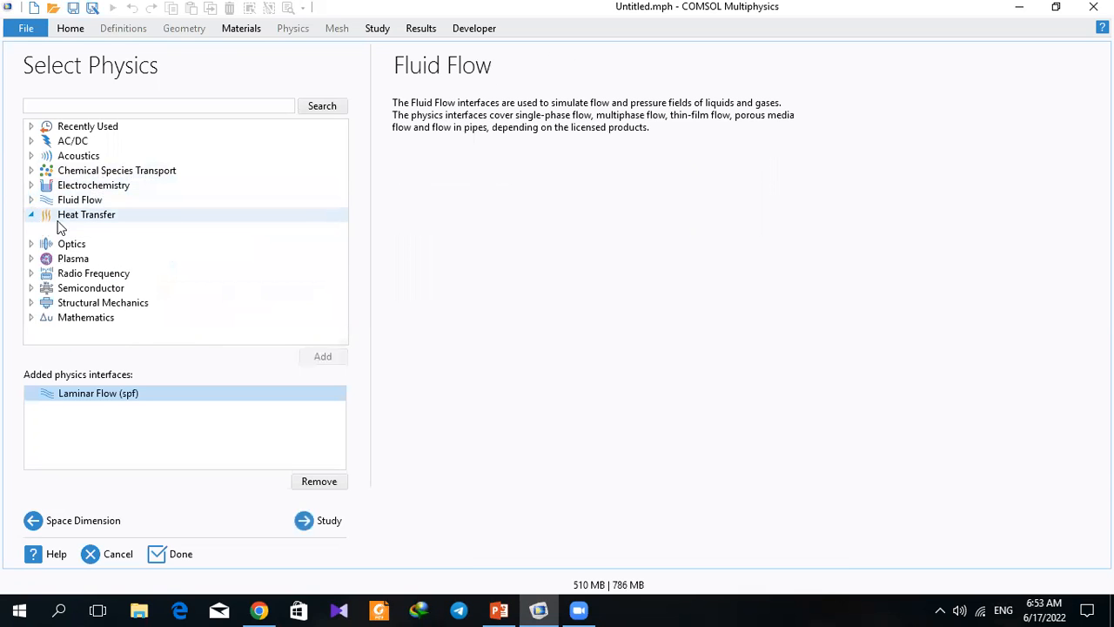
{"action": "left_click", "coordinate": [85, 246]}
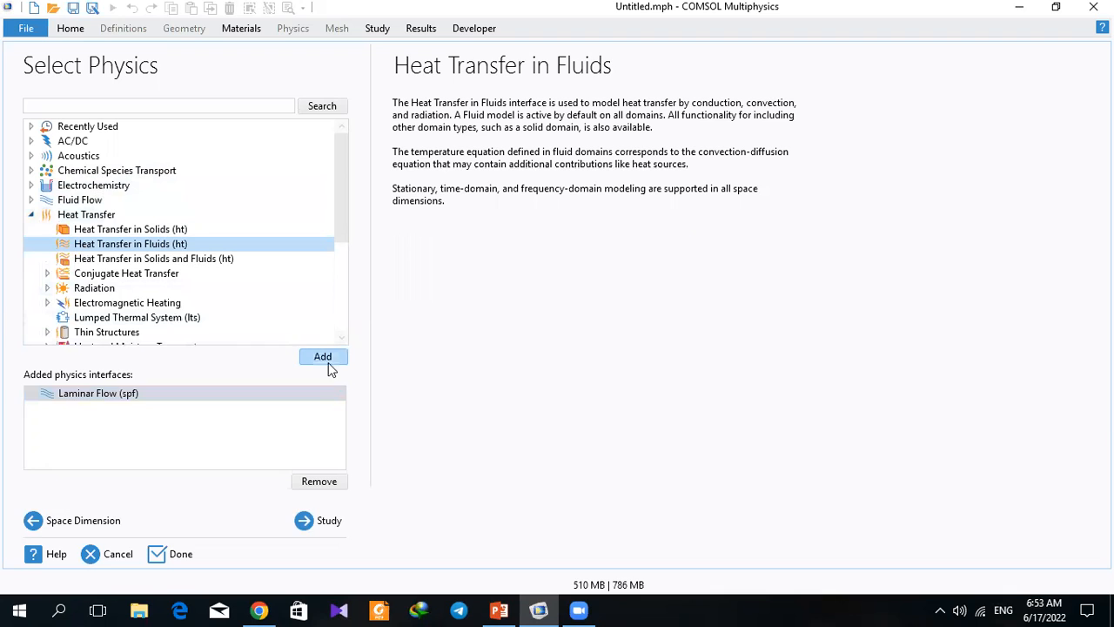
{"action": "left_click", "coordinate": [323, 358]}
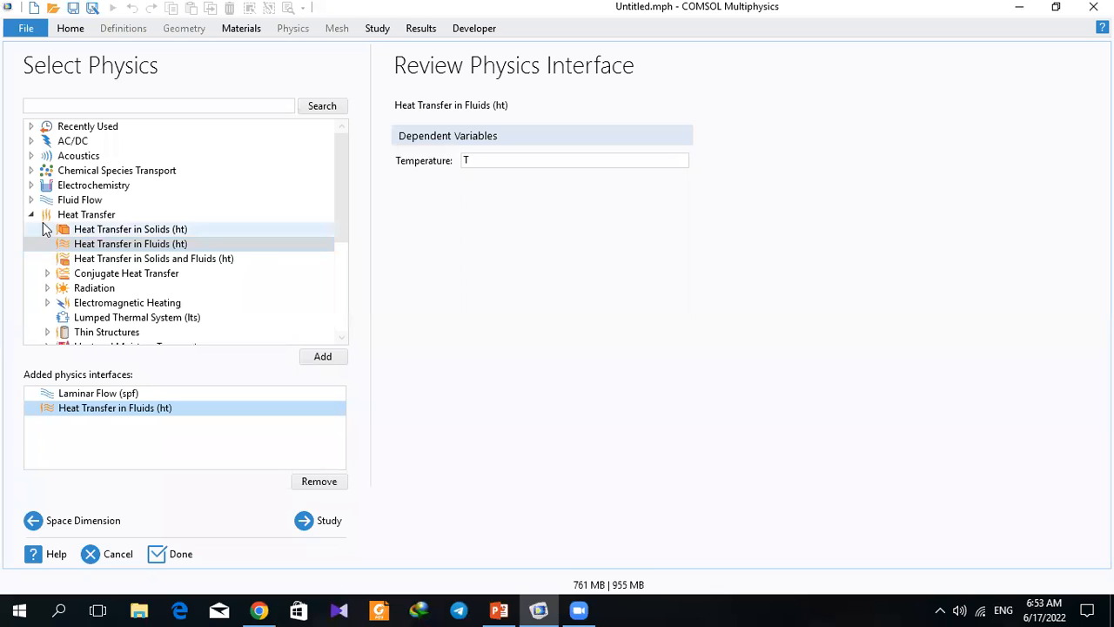
Step: Add the Transport of Diluted Species (tds) interface from the Chemical Species Transport branch to the model
{"action": "left_click", "coordinate": [31, 214]}
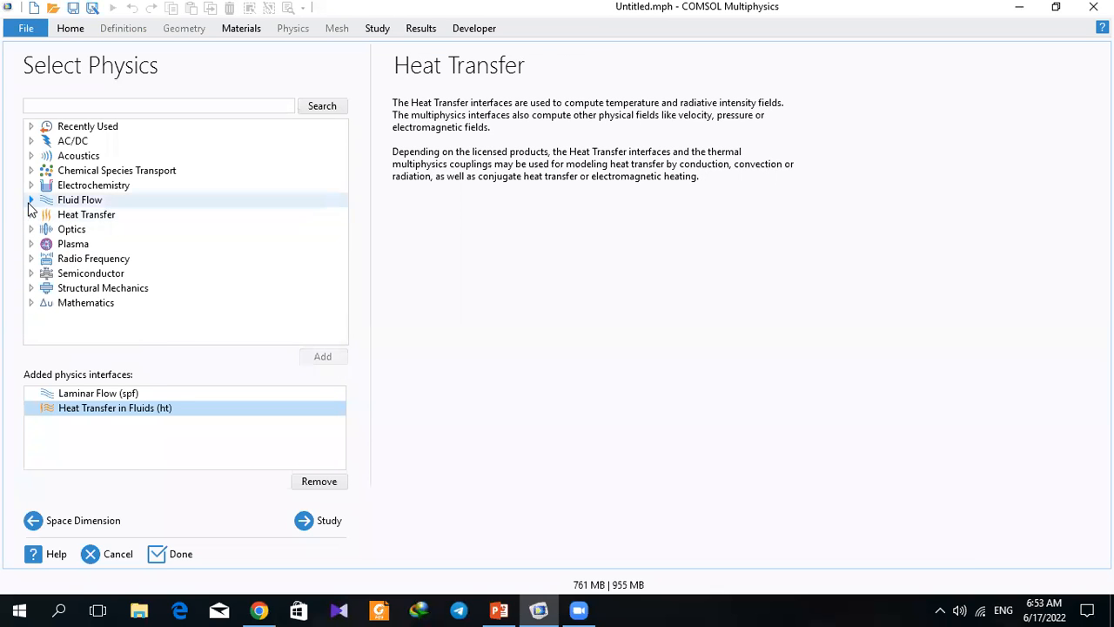
{"action": "left_click", "coordinate": [30, 171]}
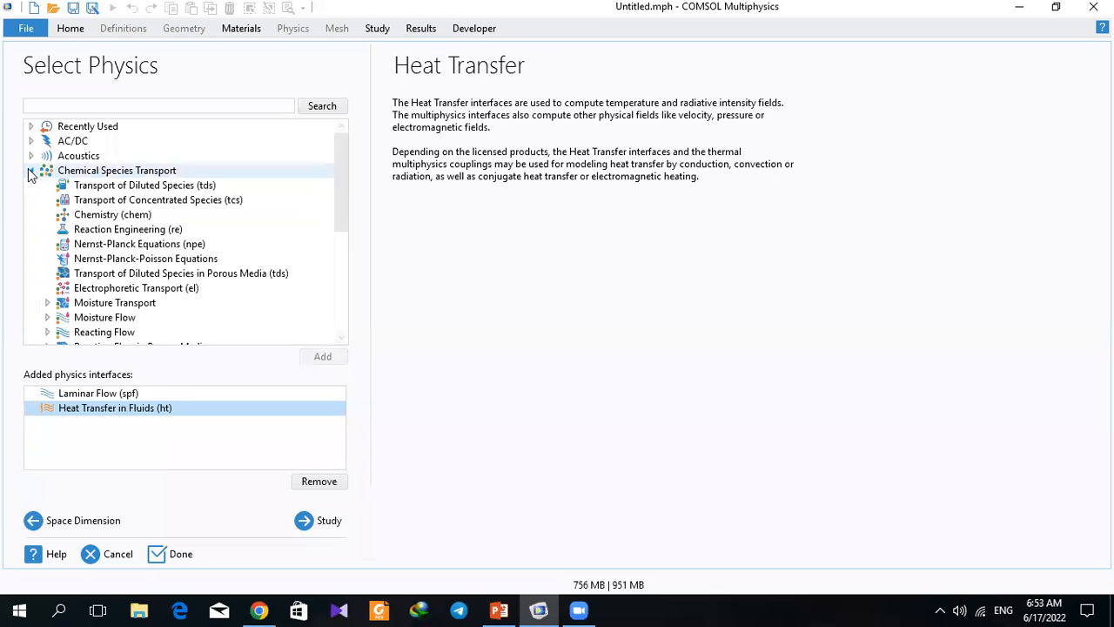
{"action": "left_click", "coordinate": [122, 187]}
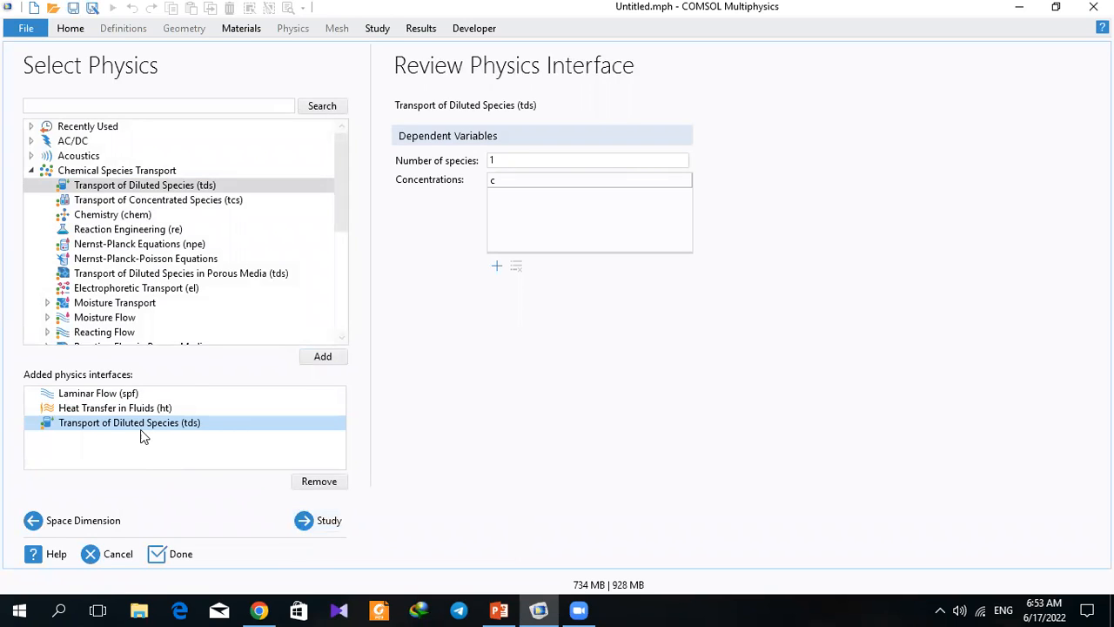
Step: Proceed to the study selection, compare the Stationary and Time Dependent descriptions, and choose the Stationary study
{"action": "left_click", "coordinate": [318, 520]}
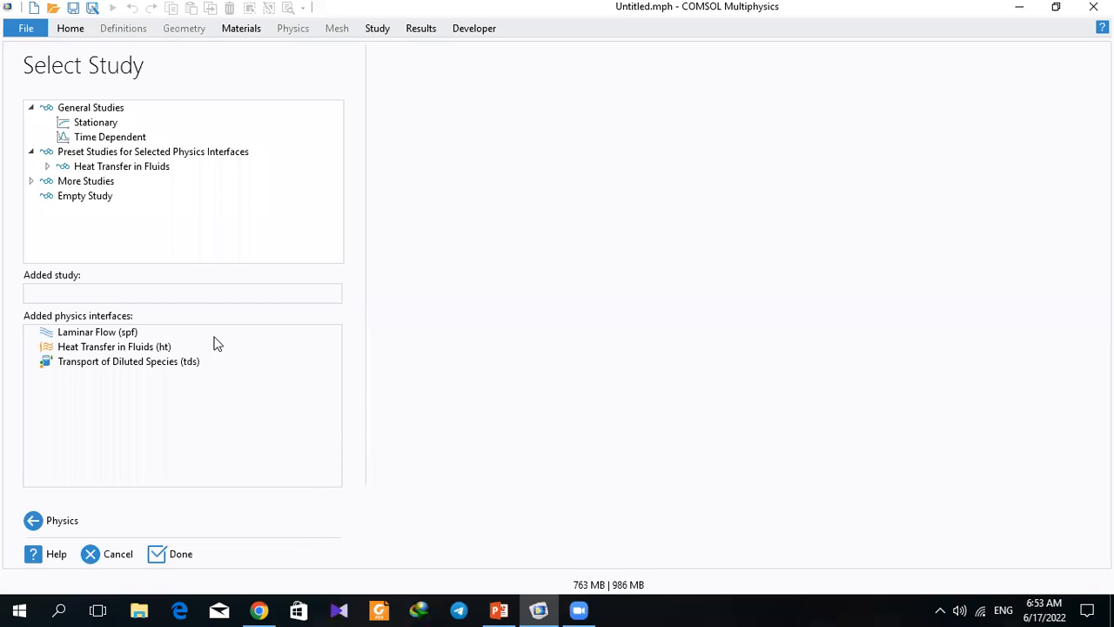
{"action": "left_click", "coordinate": [113, 124]}
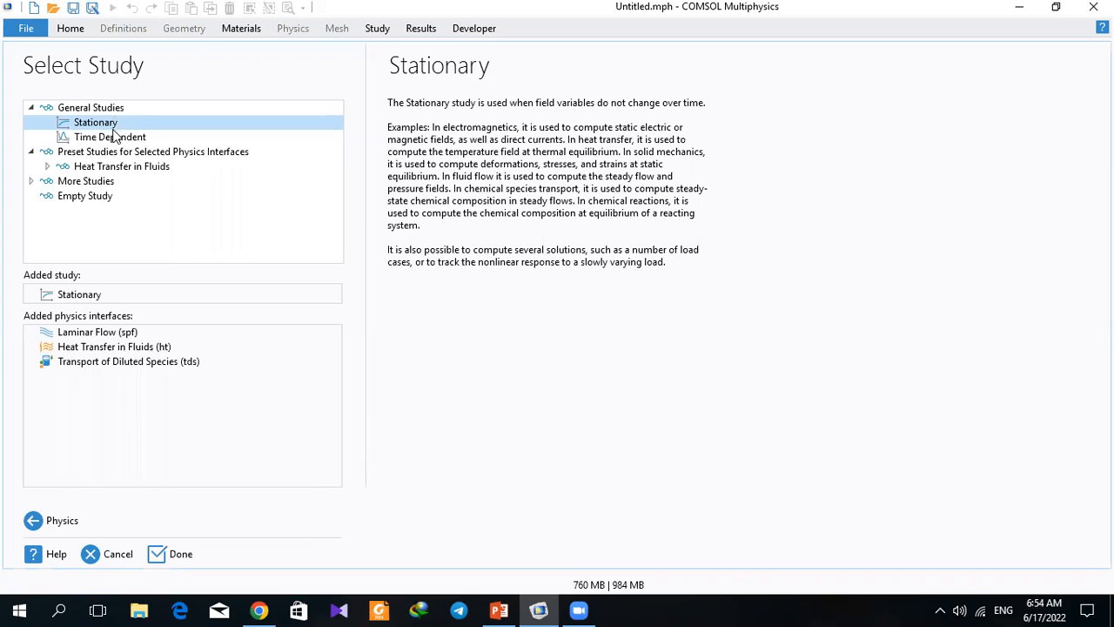
{"action": "left_click", "coordinate": [114, 141]}
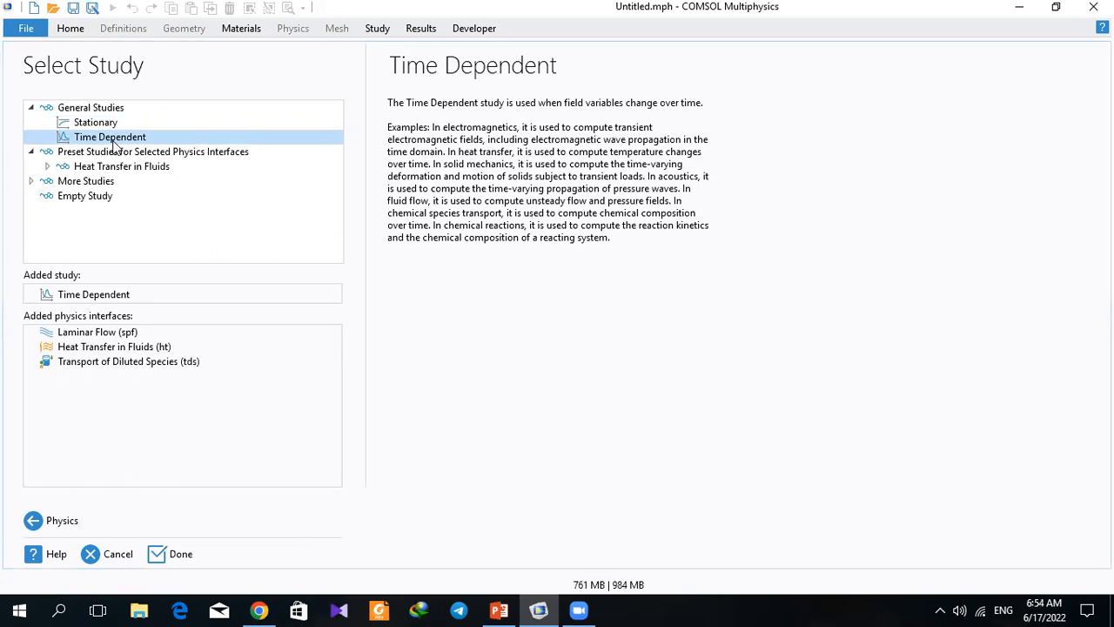
{"action": "left_click", "coordinate": [106, 126]}
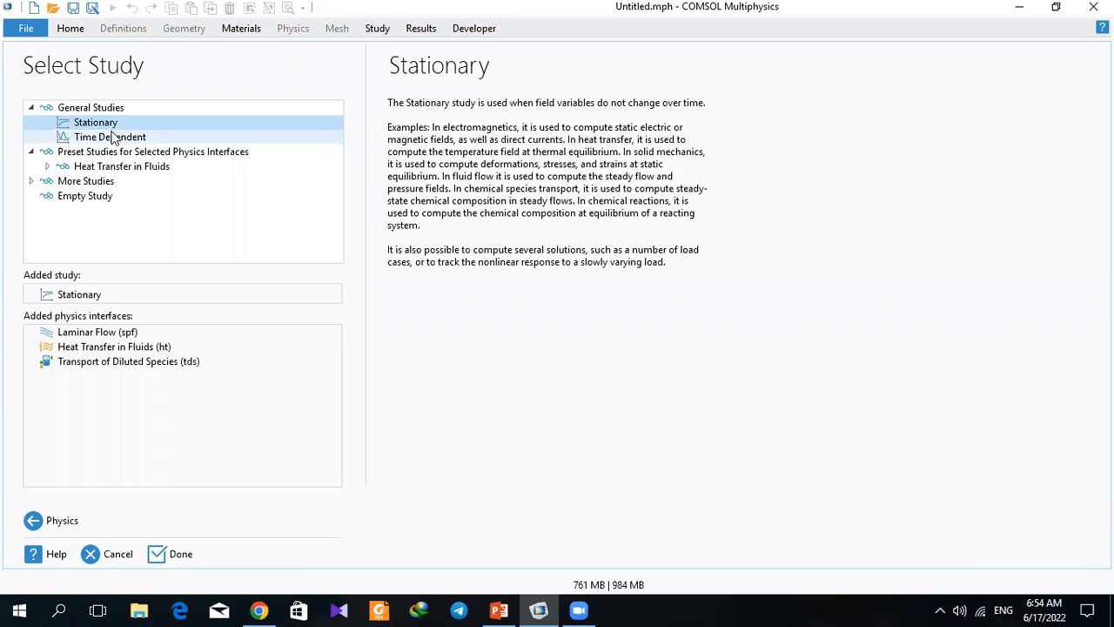
{"action": "left_click", "coordinate": [112, 138]}
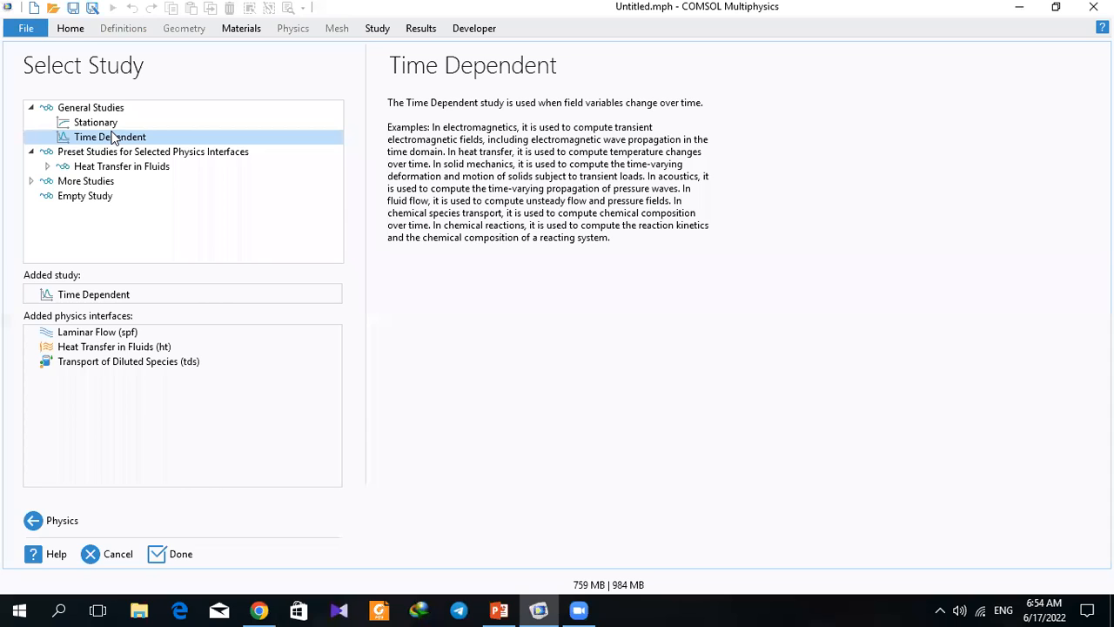
{"action": "left_click", "coordinate": [103, 123]}
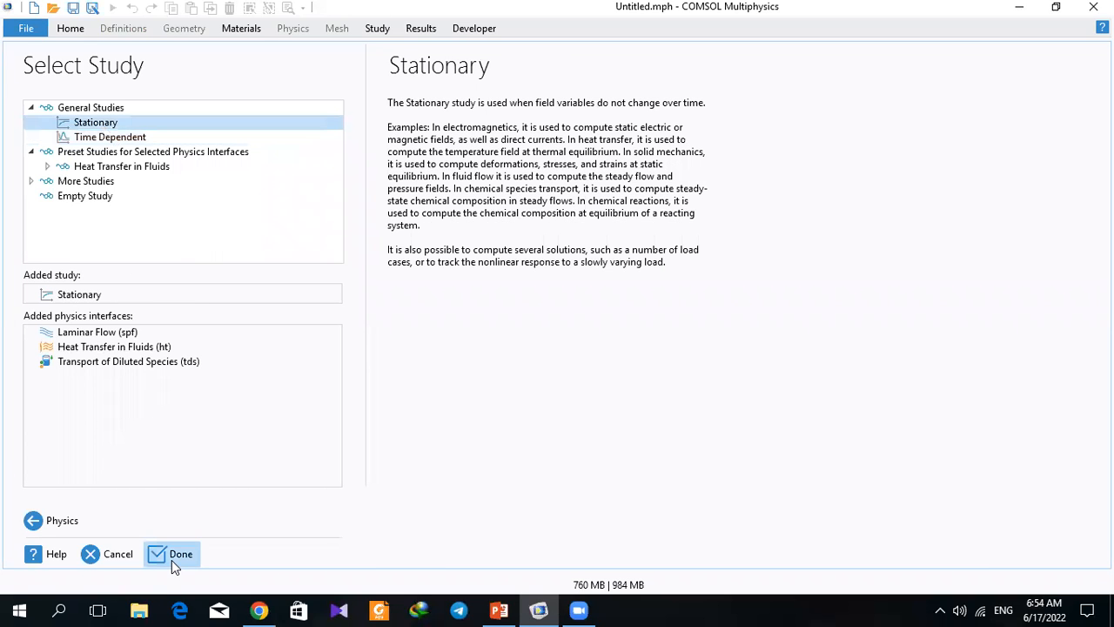
Step: Finish the model setup with the Stationary study, display the Laminar Flow fluid properties, and enlarge the graphics and message areas
{"action": "left_click", "coordinate": [166, 552]}
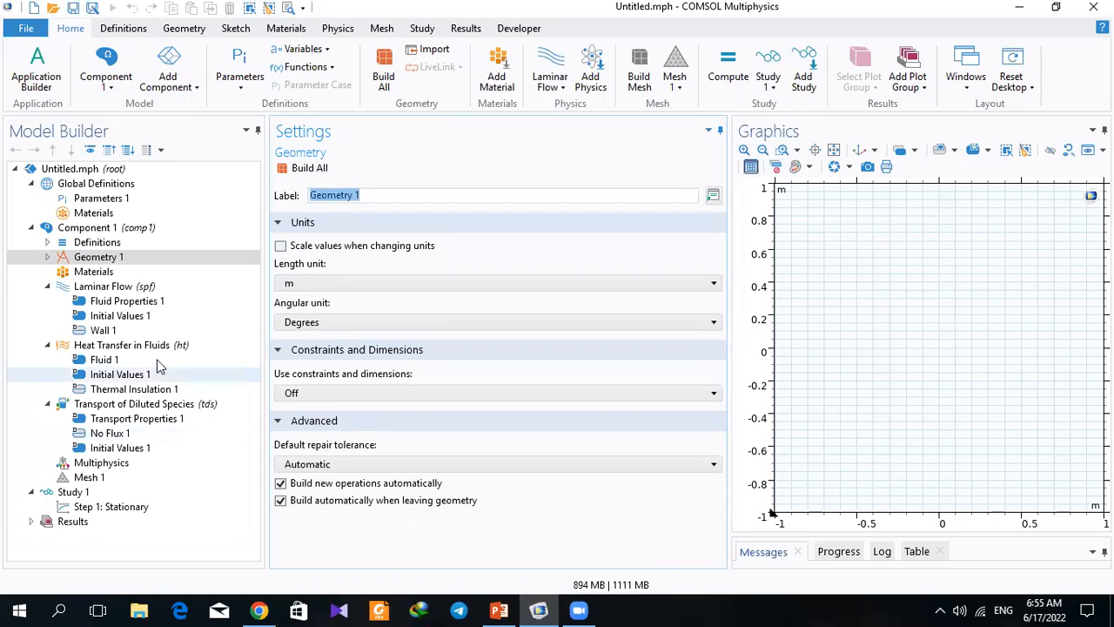
{"action": "left_click", "coordinate": [127, 301]}
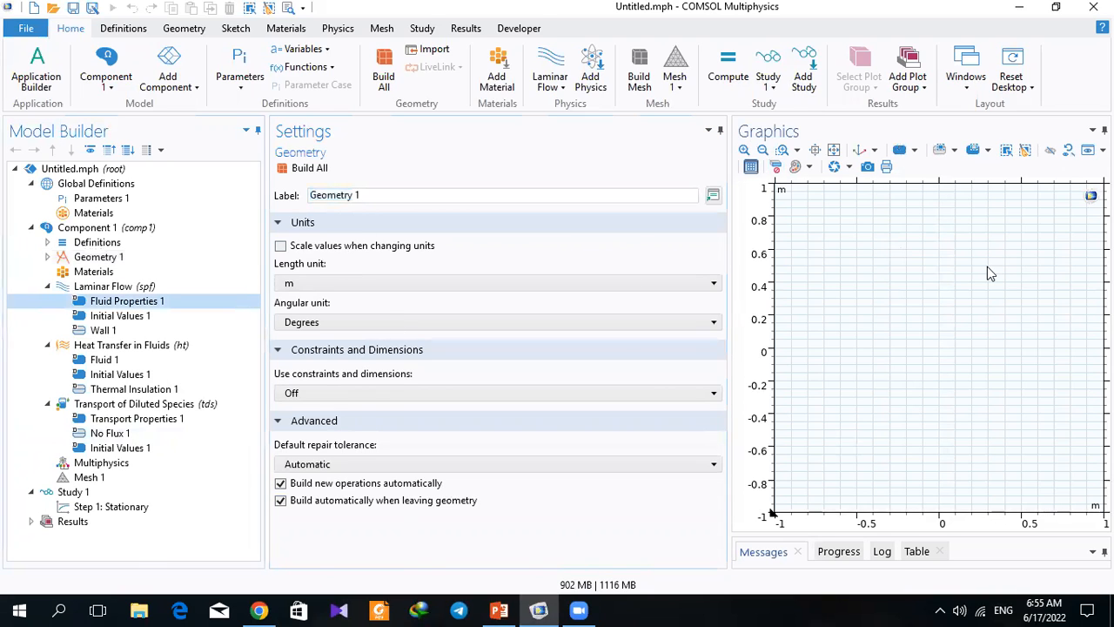
{"action": "left_click_drag", "start_coordinate": [729, 129], "coordinate": [569, 125]}
{"action": "left_click_drag", "start_coordinate": [733, 540], "coordinate": [729, 370]}
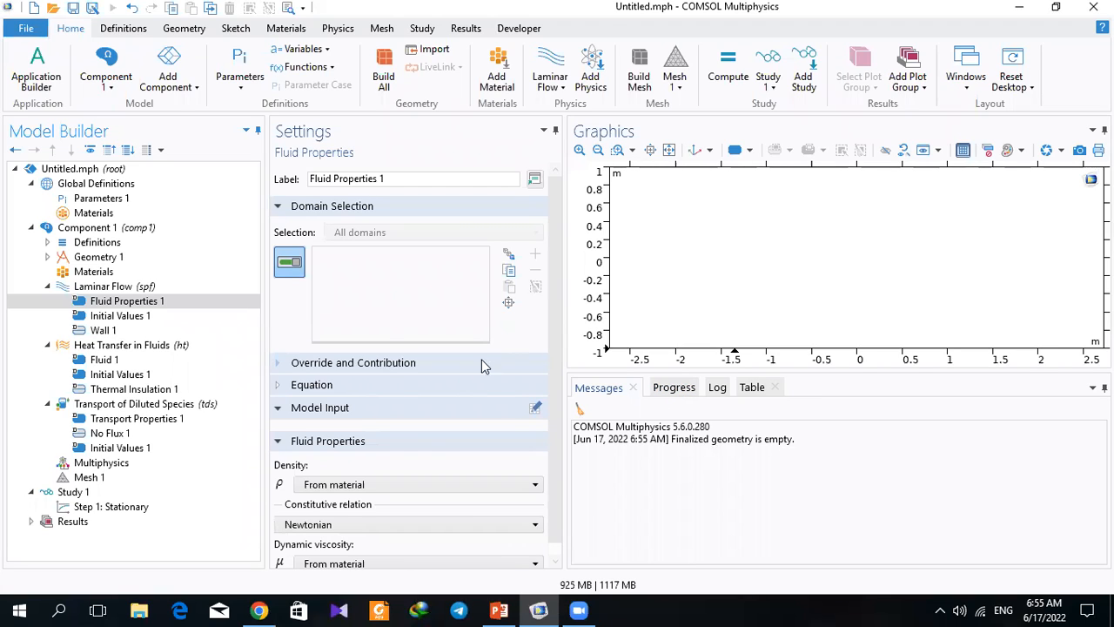
Step: Expand Geometry 1 and add a rectangle to it
{"action": "left_click", "coordinate": [48, 258]}
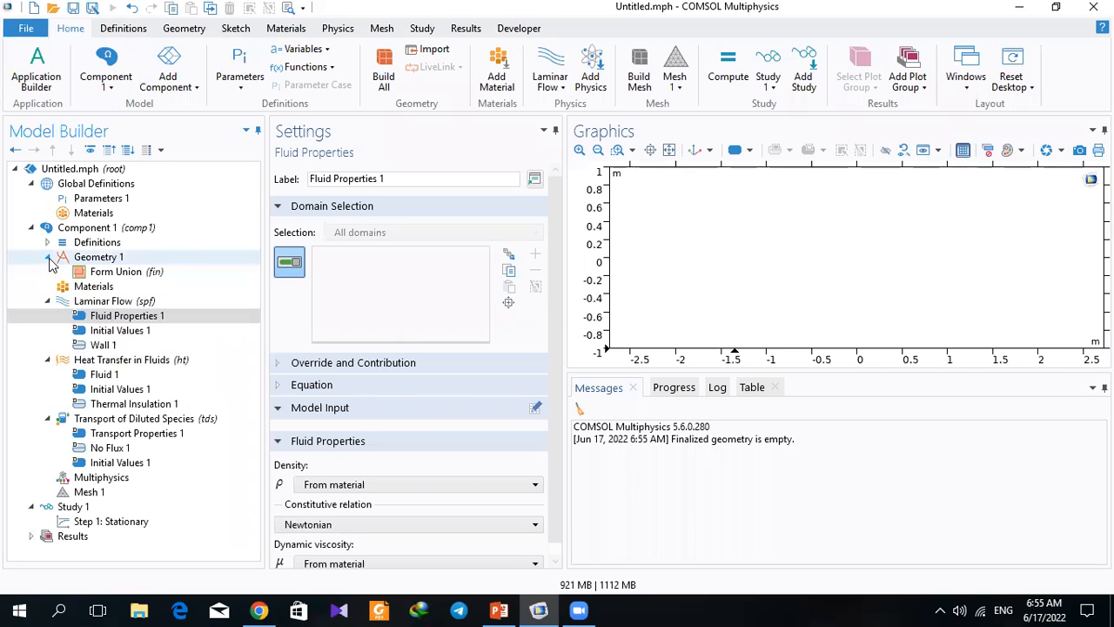
{"action": "left_click", "coordinate": [74, 261]}
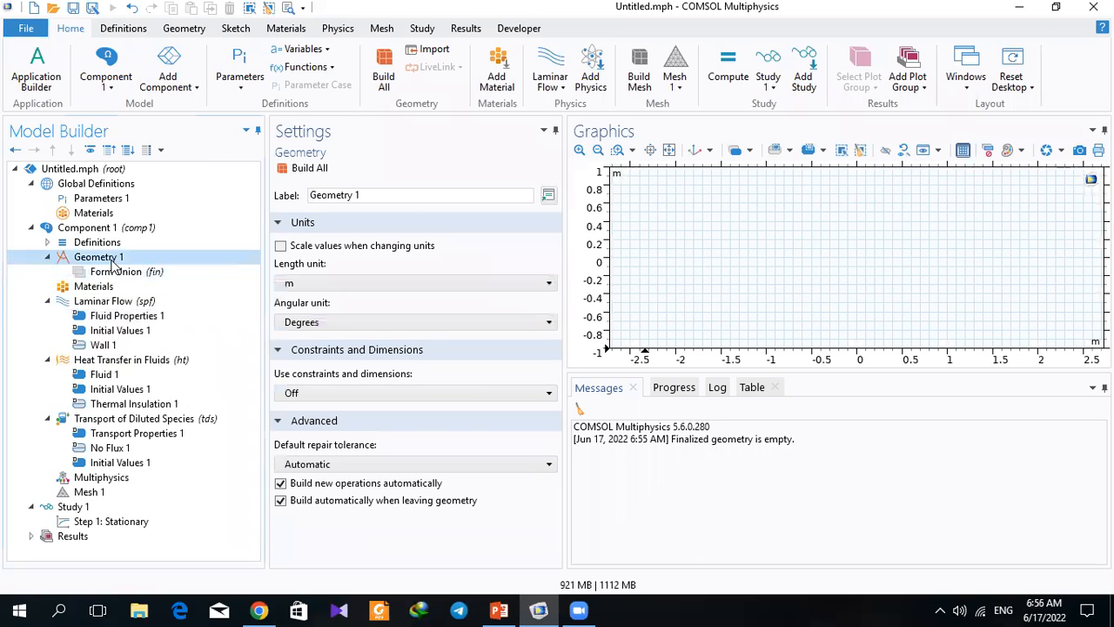
{"action": "right_click", "coordinate": [87, 261]}
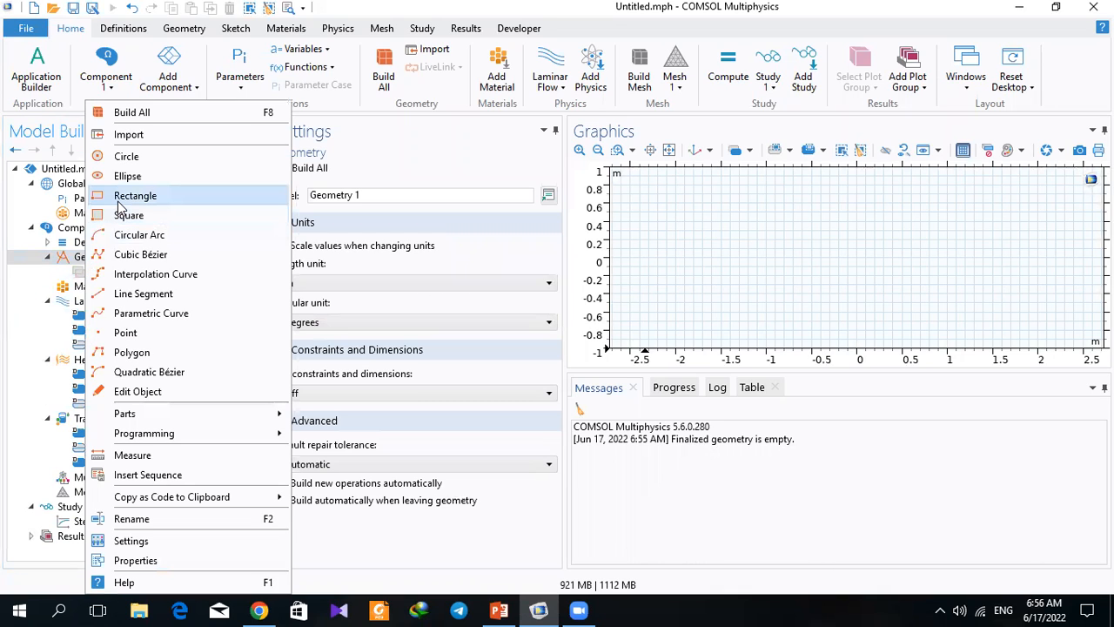
{"action": "key", "text": "Escape"}
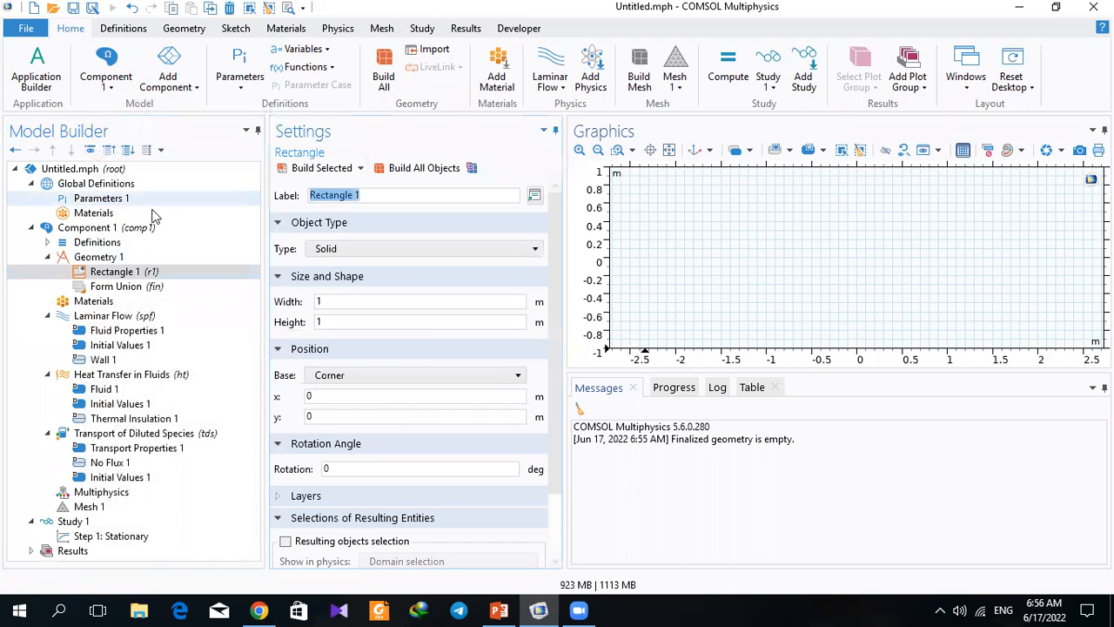
Step: Set the length unit of Geometry 1 to cm
{"action": "left_click", "coordinate": [108, 260]}
{"action": "left_click", "coordinate": [319, 284]}
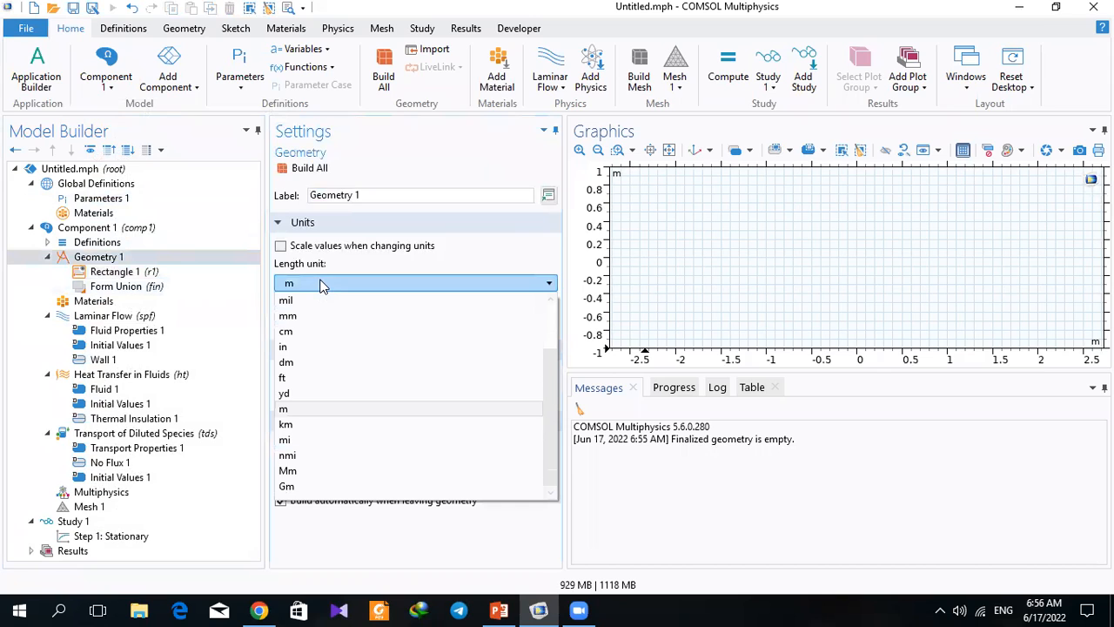
{"action": "left_click", "coordinate": [312, 330]}
{"action": "left_click", "coordinate": [113, 285]}
Step: Set the rectangle's width to 0.1 cm and height to 0.5 cm, build all objects, and fit the geometry in an enlarged graphics area
{"action": "left_click", "coordinate": [92, 273]}
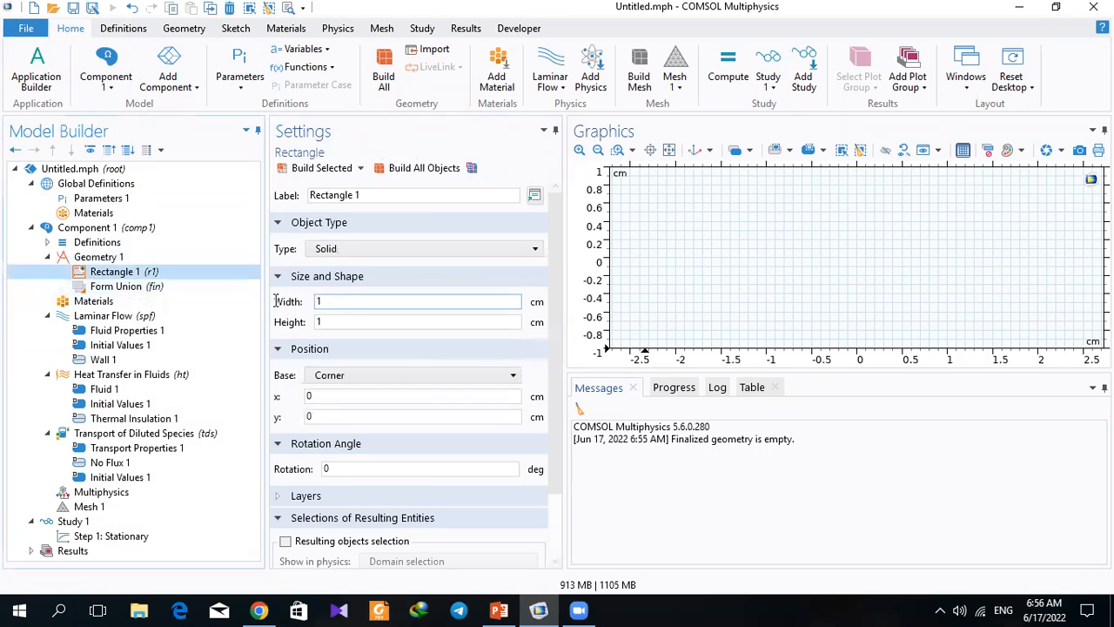
{"action": "double_click", "coordinate": [307, 301]}
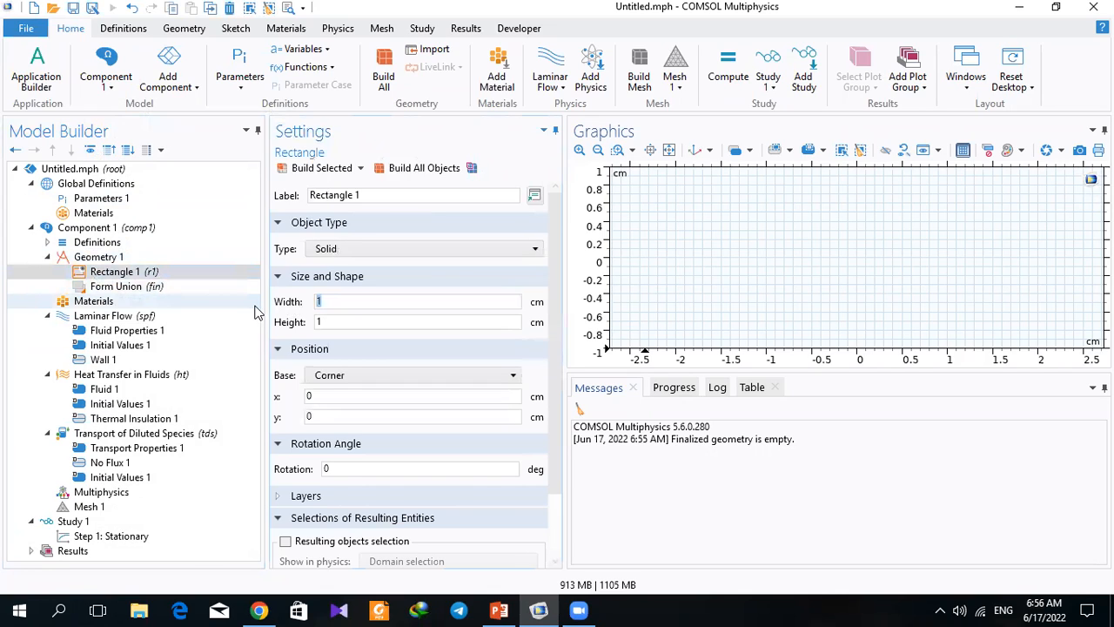
{"action": "type", "text": "0.1"}
{"action": "key", "text": "Tab"}
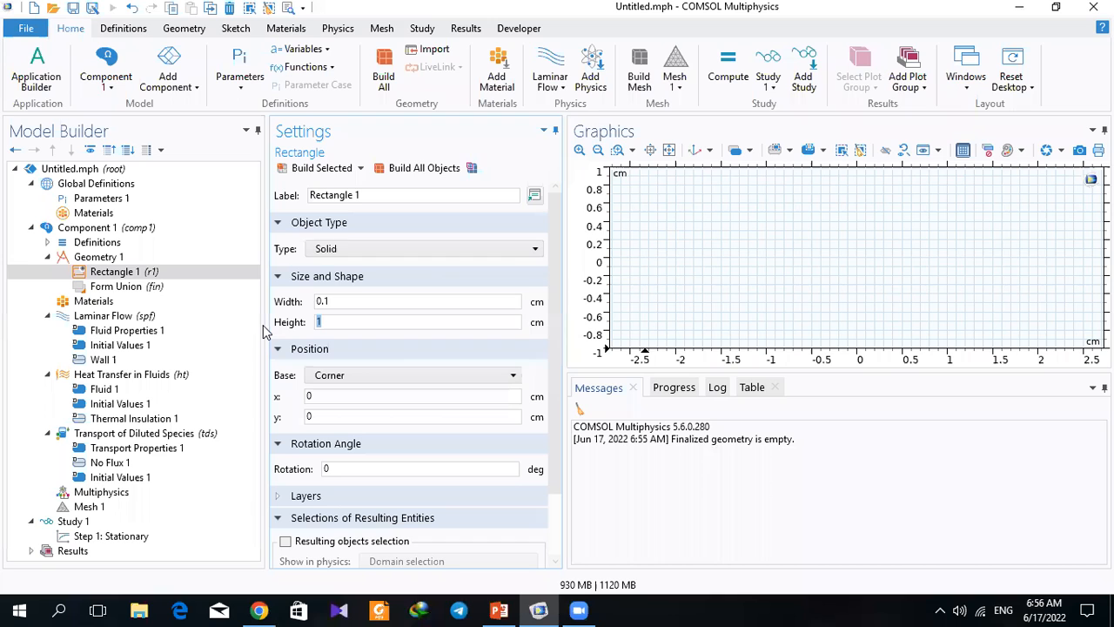
{"action": "type", "text": "0.5"}
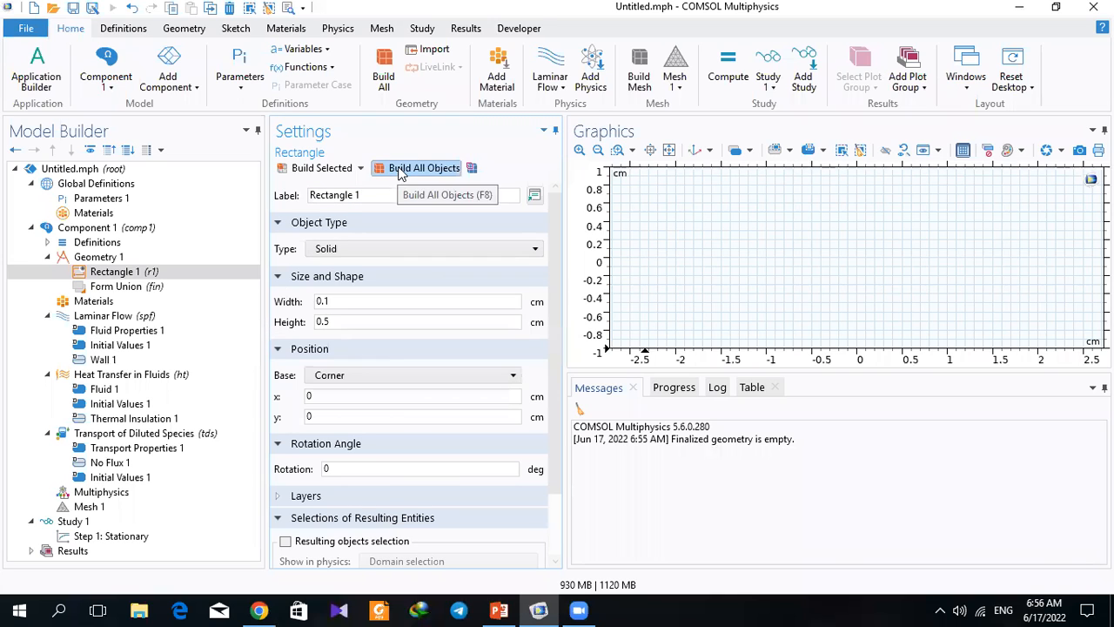
{"action": "left_click", "coordinate": [401, 170]}
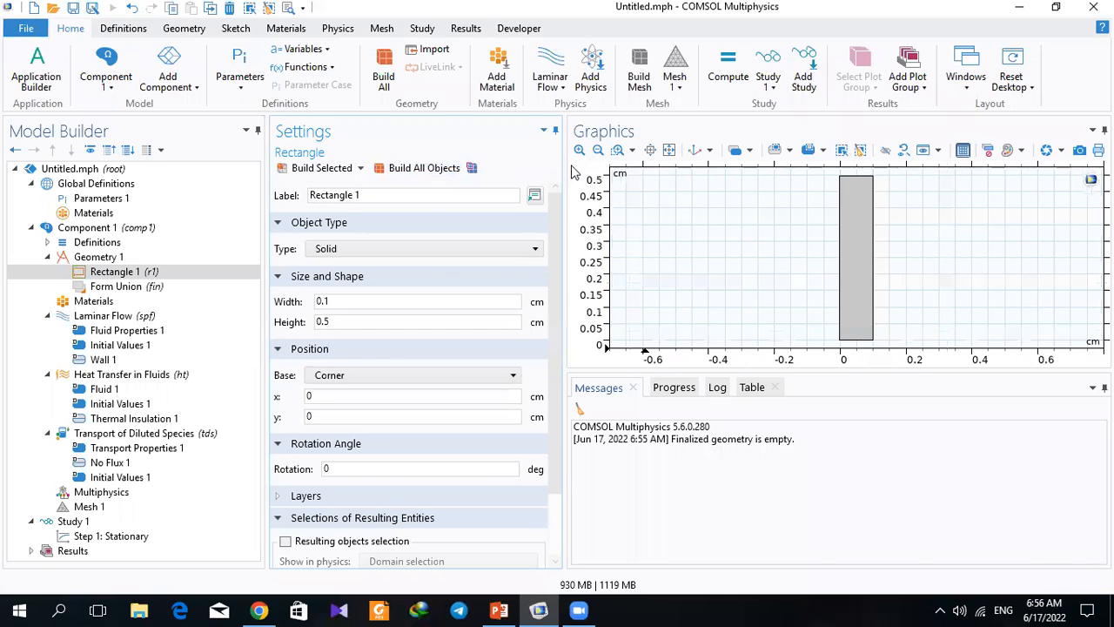
{"action": "left_click_drag", "start_coordinate": [722, 370], "coordinate": [714, 477]}
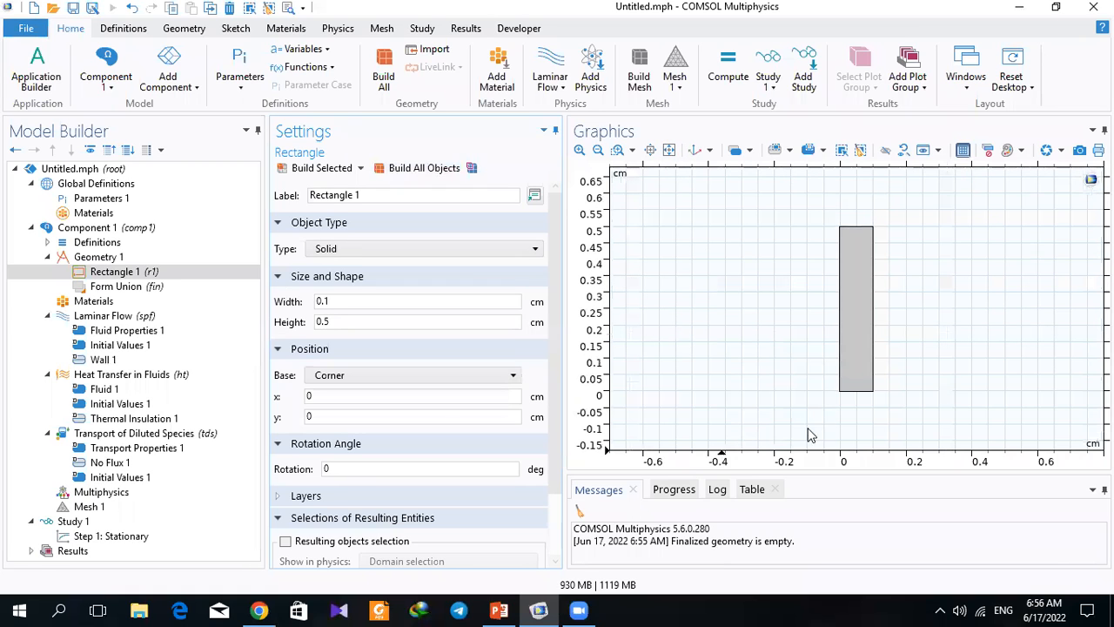
{"action": "left_click", "coordinate": [670, 150]}
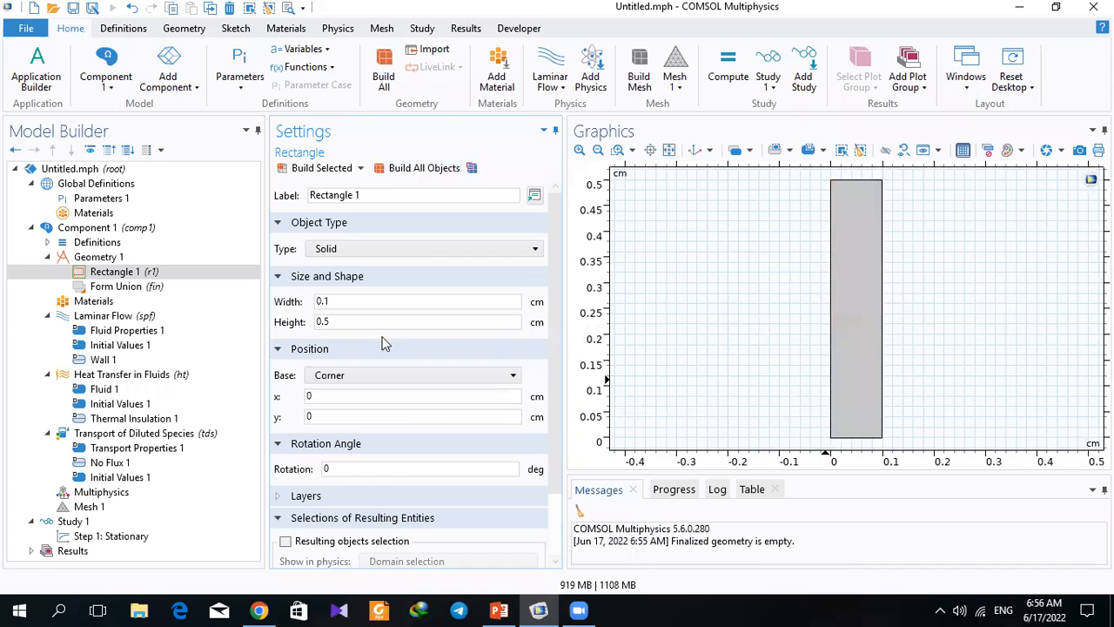
Step: Add the built-in material Water, liquid from the material library to Component 1 and close the library
{"action": "left_click", "coordinate": [79, 302]}
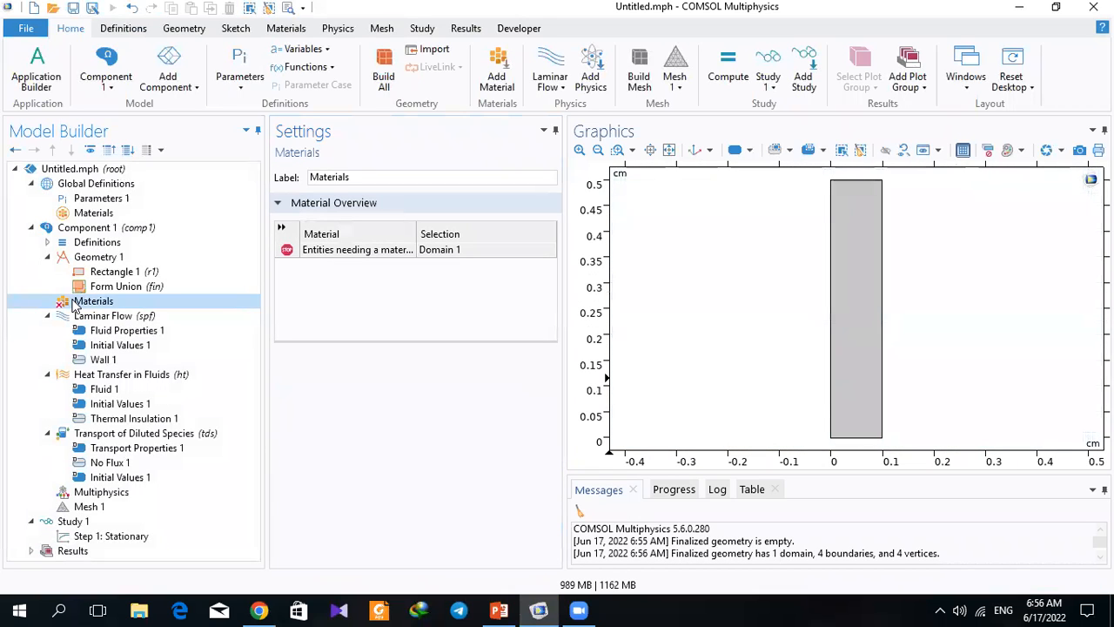
{"action": "right_click", "coordinate": [74, 306]}
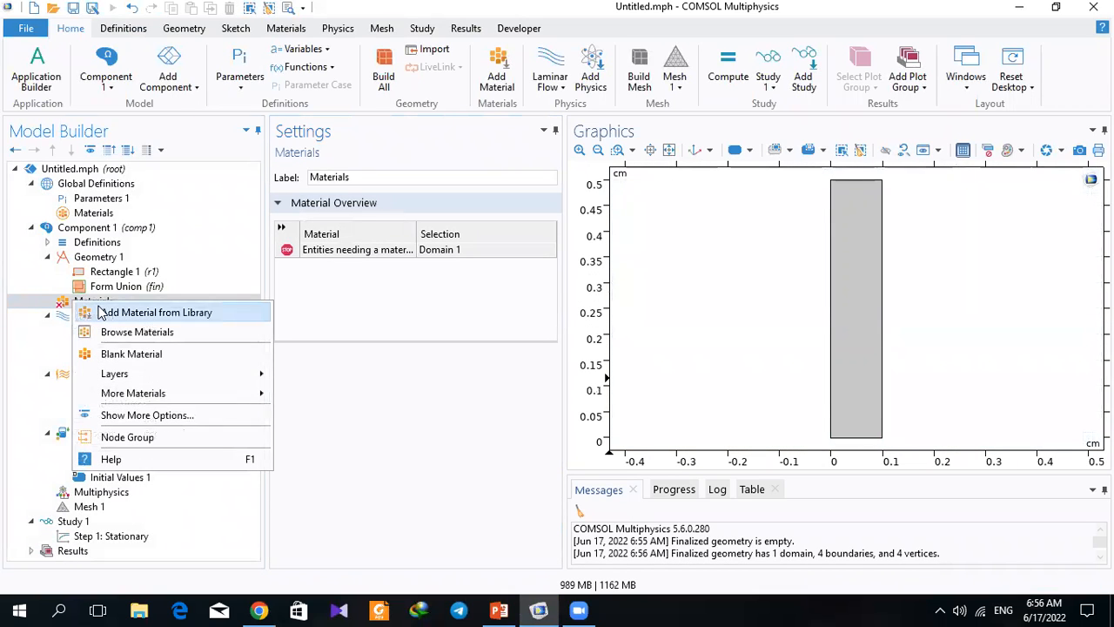
{"action": "left_click", "coordinate": [97, 310]}
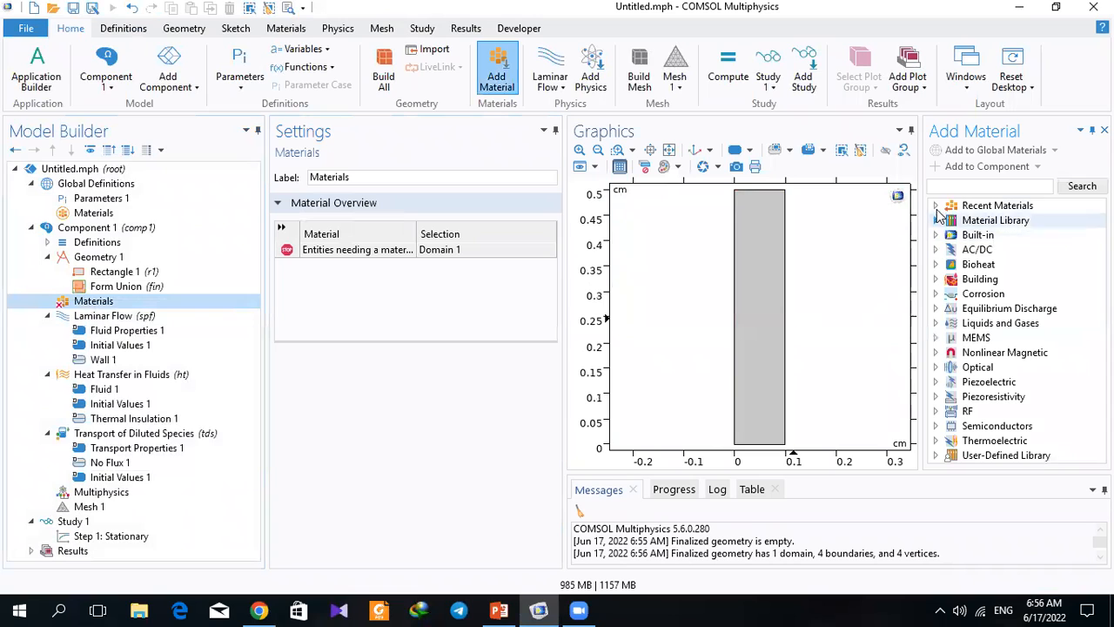
{"action": "left_click_drag", "start_coordinate": [564, 143], "coordinate": [444, 135]}
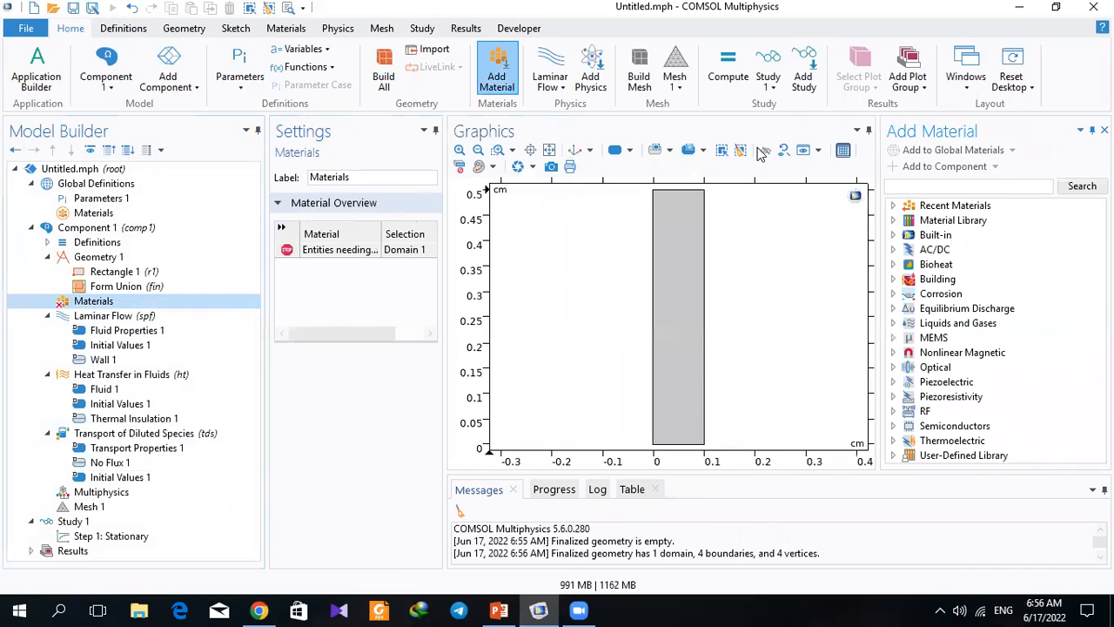
{"action": "left_click", "coordinate": [897, 237]}
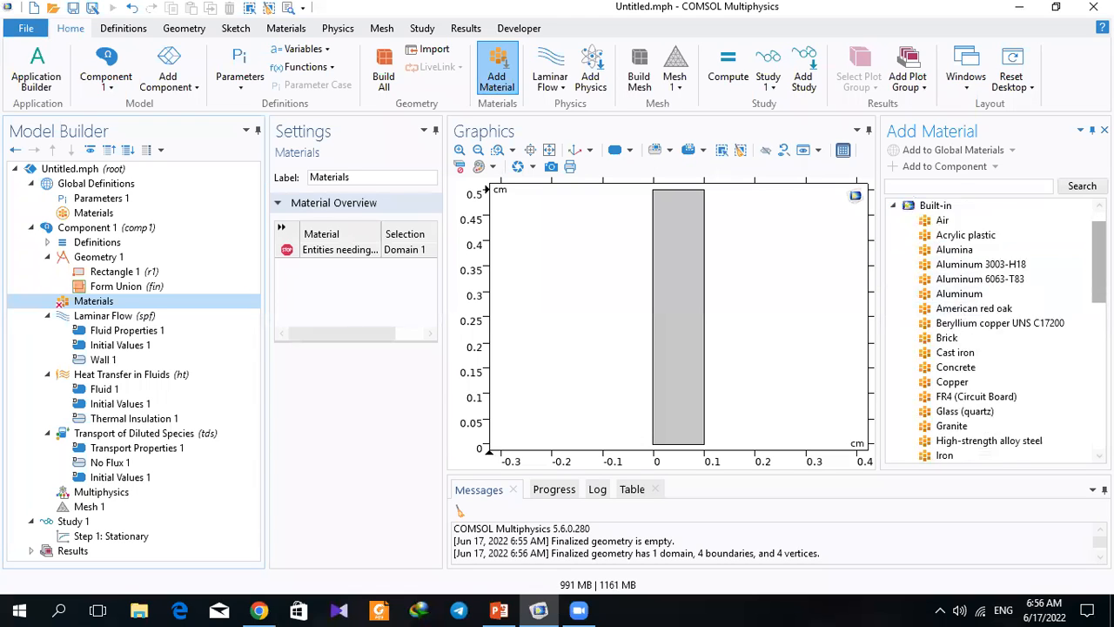
{"action": "scroll", "coordinate": [1087, 364], "scroll_direction": "down", "scroll_amount": 7}
{"action": "scroll", "coordinate": [1086, 364], "scroll_direction": "up", "scroll_amount": 4}
{"action": "scroll", "coordinate": [1087, 363], "scroll_direction": "down", "scroll_amount": 4}
{"action": "left_click", "coordinate": [963, 412]}
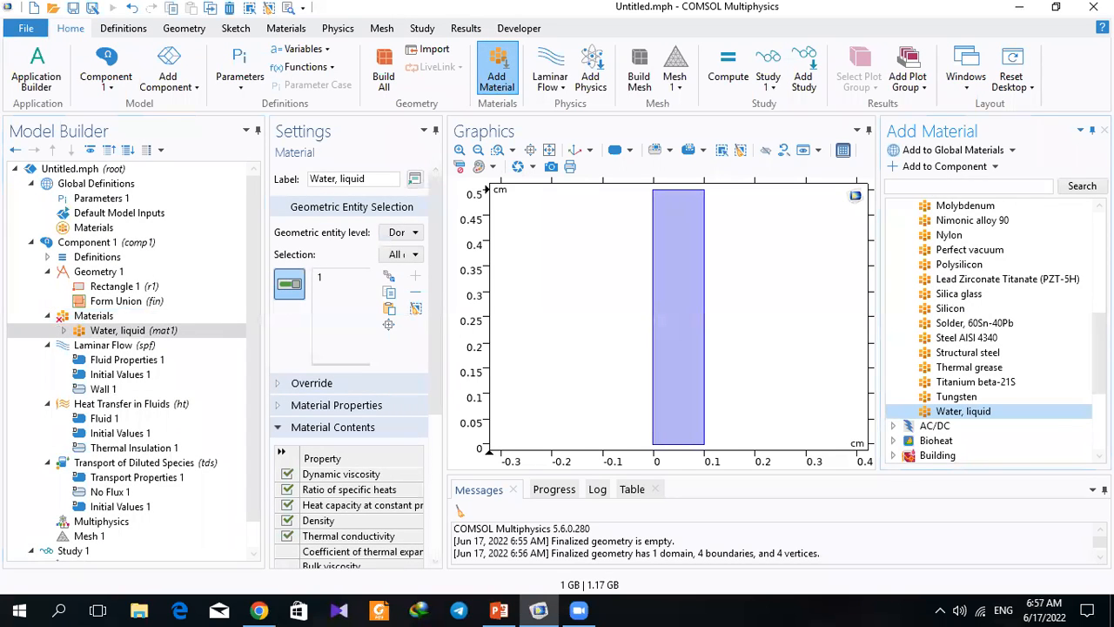
{"action": "left_click", "coordinate": [1104, 130]}
Step: Widen the material settings and examine the property value expressions of Water, liquid, from thermal conductivity up to dynamic viscosity
{"action": "left_click_drag", "start_coordinate": [444, 221], "coordinate": [679, 222]}
{"action": "scroll", "coordinate": [664, 381], "scroll_direction": "down", "scroll_amount": 3}
{"action": "scroll", "coordinate": [664, 381], "scroll_direction": "down", "scroll_amount": 2}
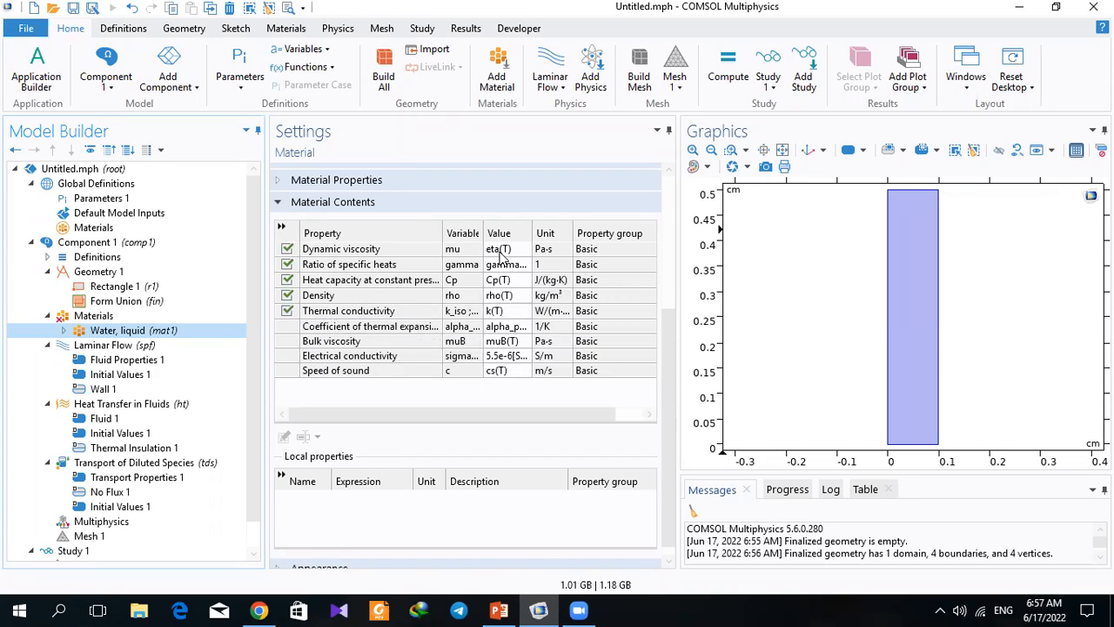
{"action": "left_click", "coordinate": [514, 311]}
{"action": "left_click", "coordinate": [515, 296]}
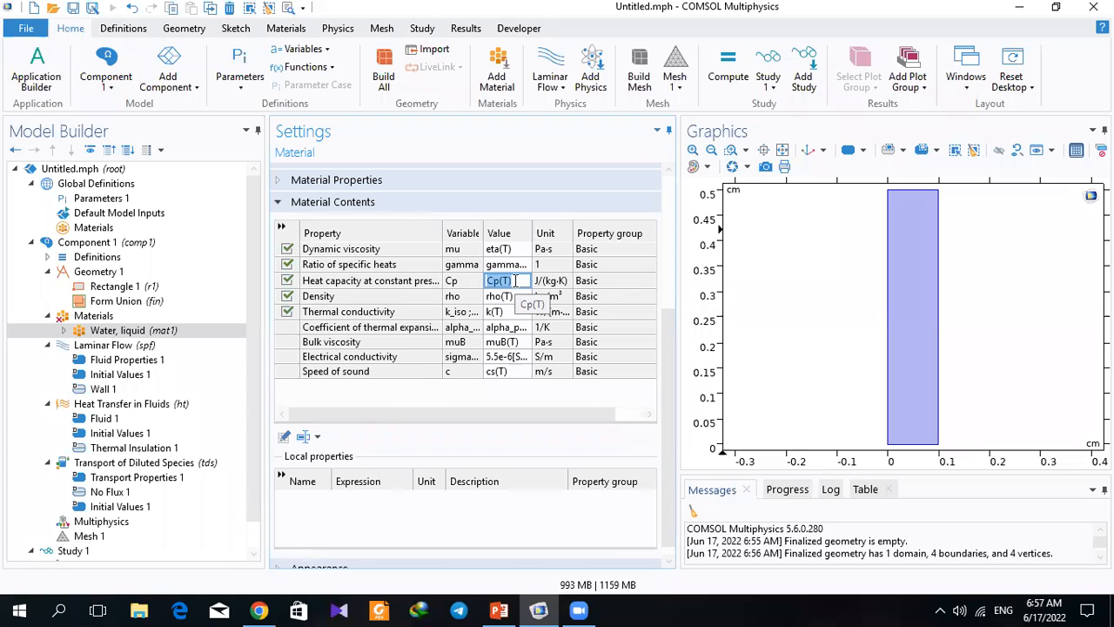
{"action": "left_click", "coordinate": [524, 268]}
{"action": "left_click", "coordinate": [520, 251]}
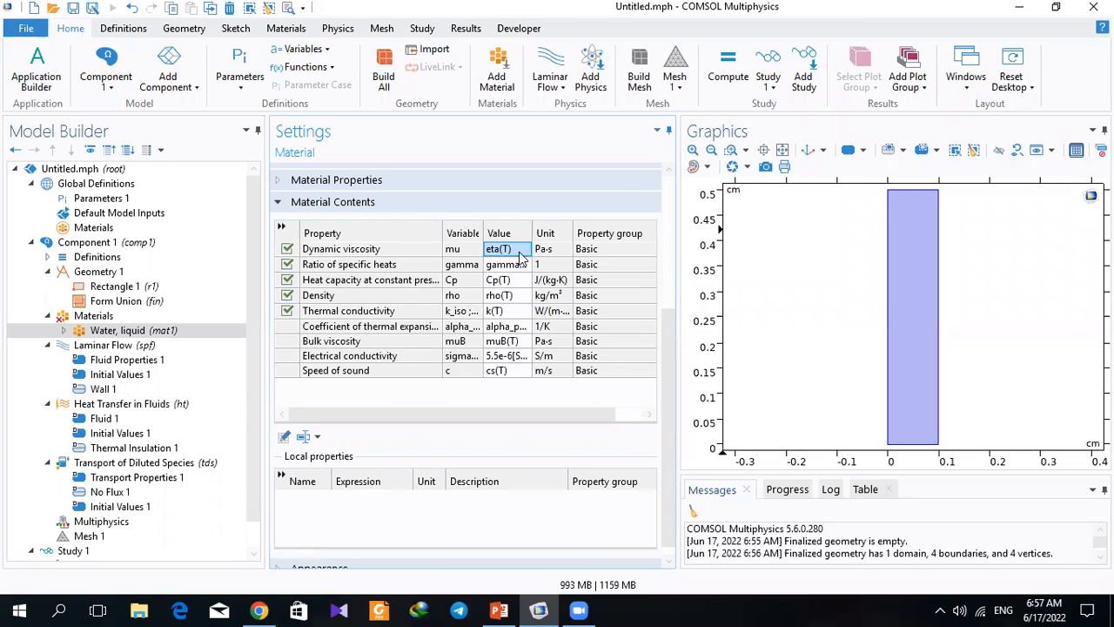
{"action": "left_click", "coordinate": [455, 399]}
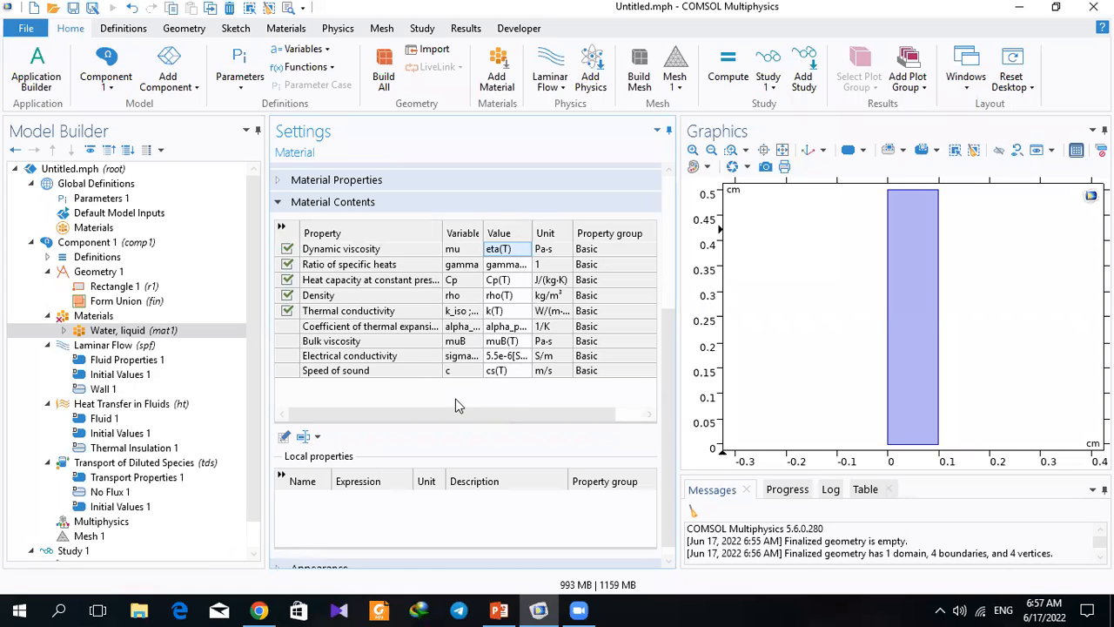
Step: Enable porous media domains in the Laminar Flow physical model and display the interface's equations
{"action": "left_click", "coordinate": [119, 349]}
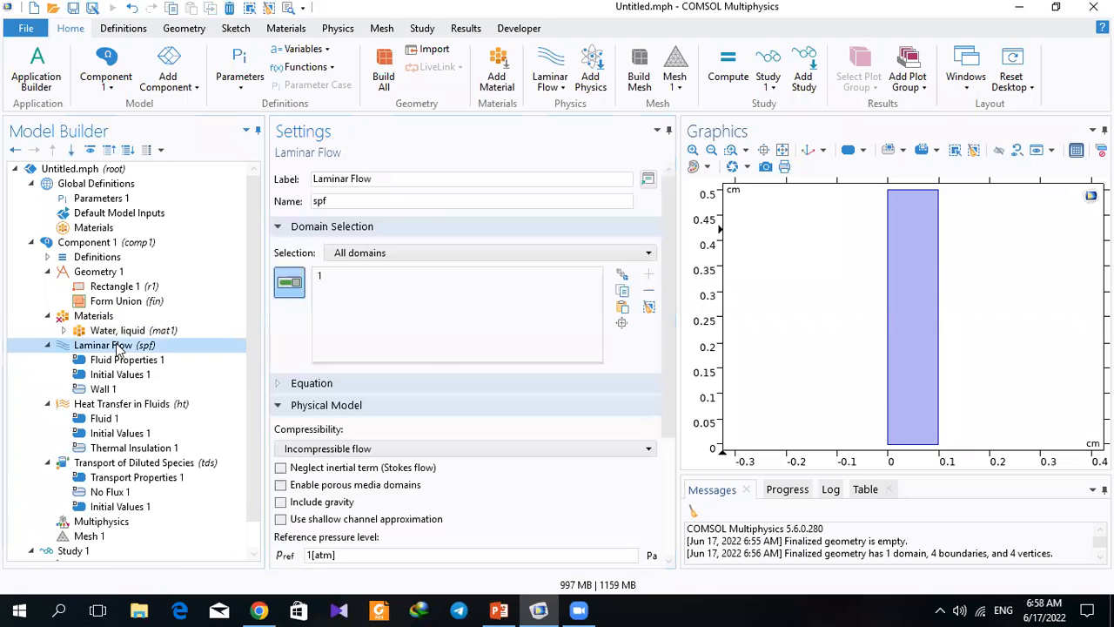
{"action": "scroll", "coordinate": [668, 307], "scroll_direction": "down", "scroll_amount": 3}
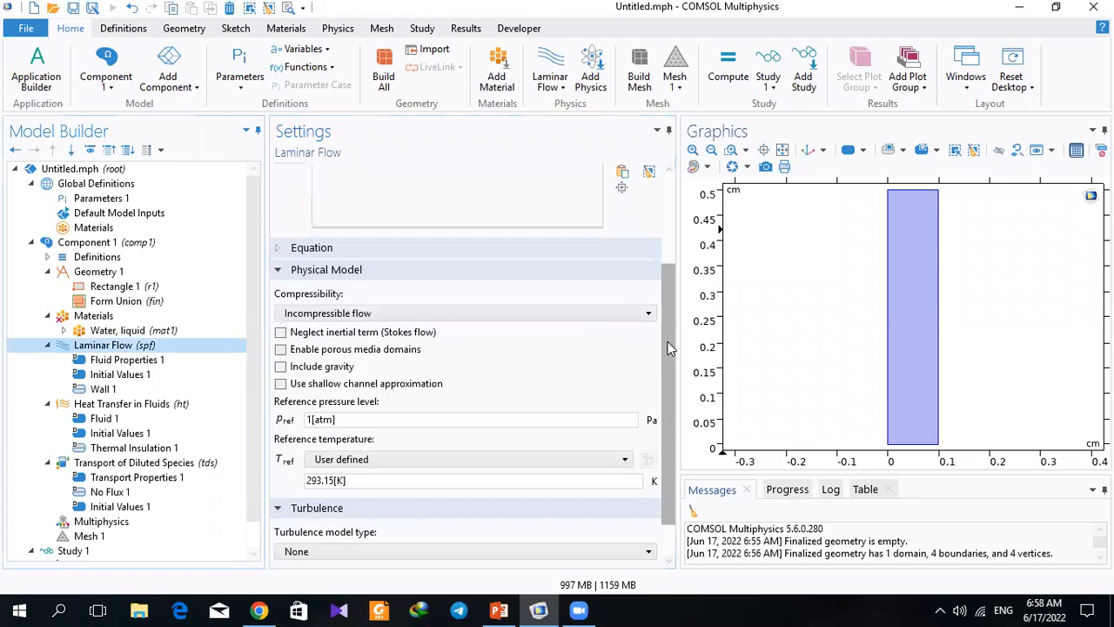
{"action": "left_click", "coordinate": [281, 350]}
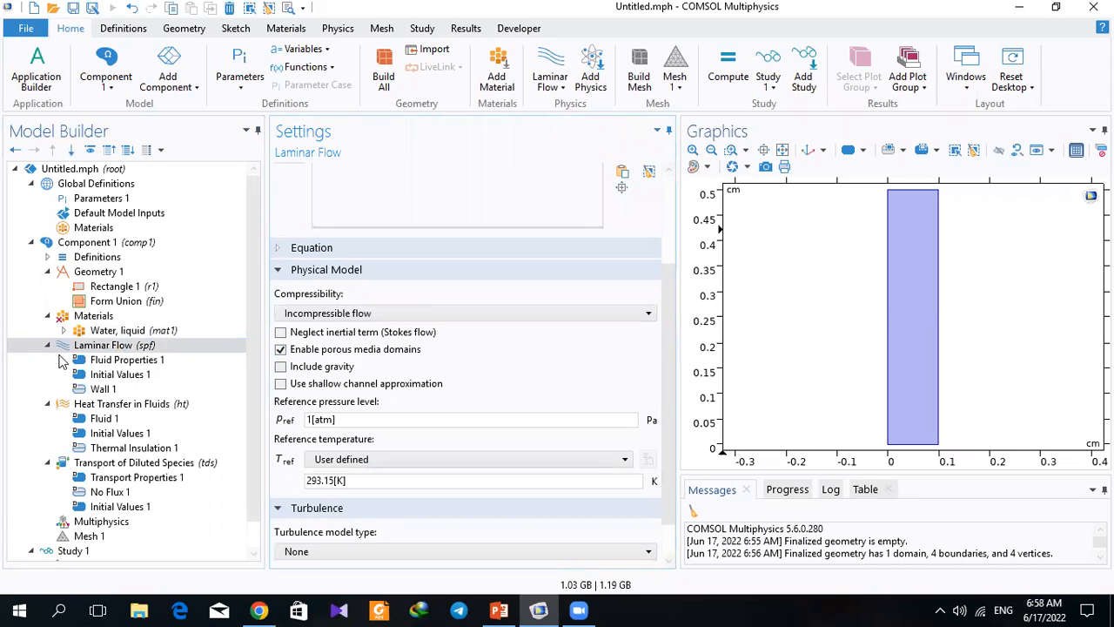
{"action": "left_click", "coordinate": [287, 257]}
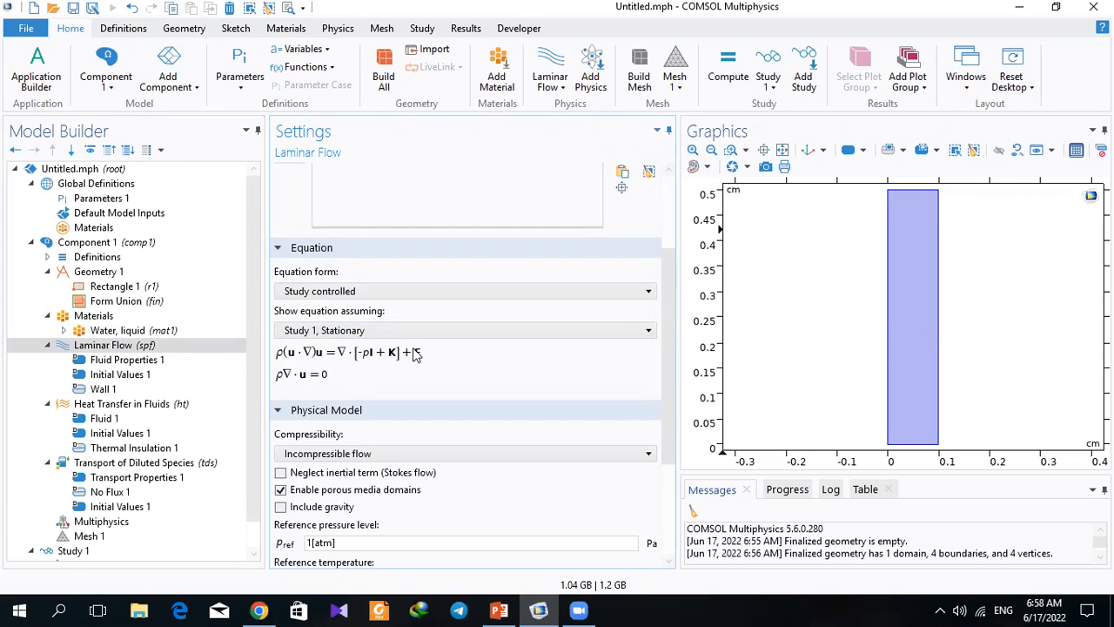
Step: Add a Fluid and Matrix Properties node to Laminar Flow, assign it to rectangular domain 1, and display its equations
{"action": "left_click", "coordinate": [94, 349]}
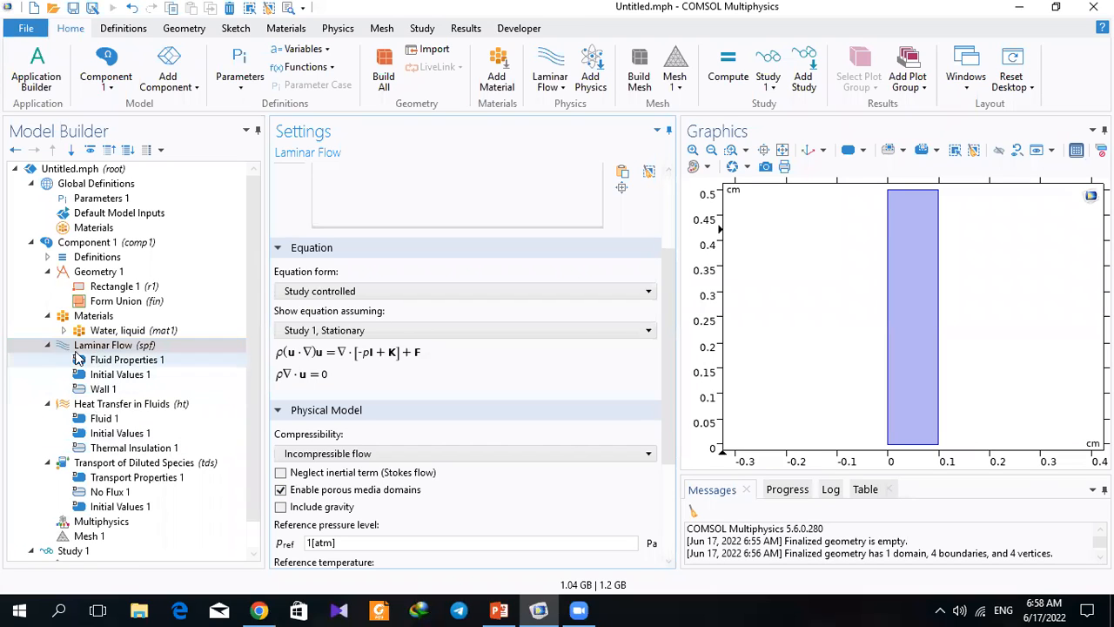
{"action": "right_click", "coordinate": [80, 350]}
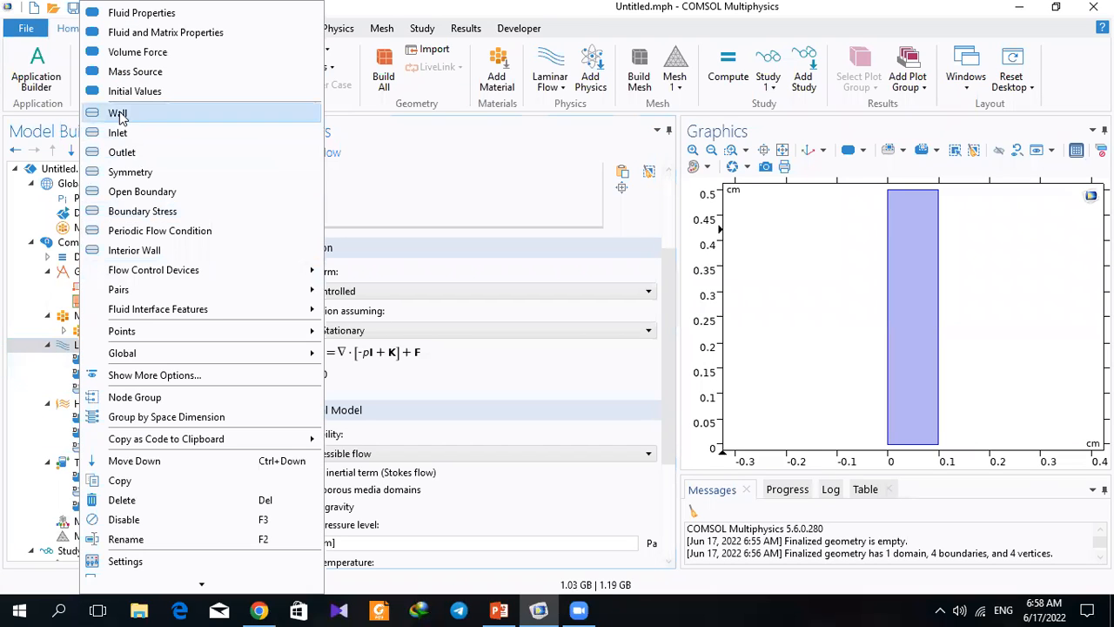
{"action": "left_click", "coordinate": [731, 257]}
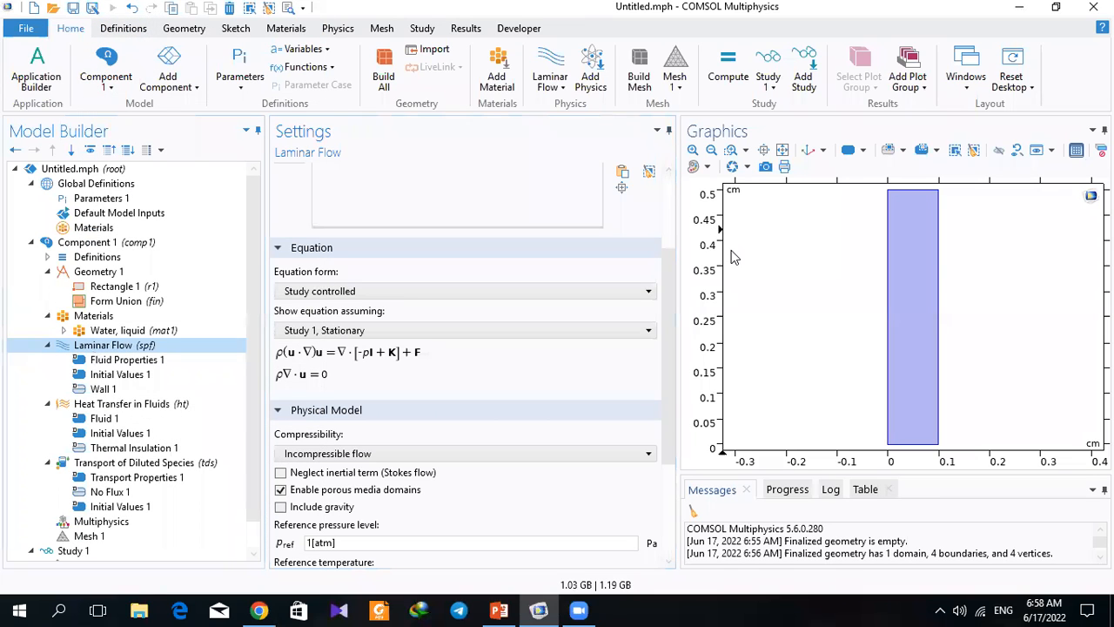
{"action": "left_click", "coordinate": [905, 280]}
{"action": "left_click", "coordinate": [389, 387]}
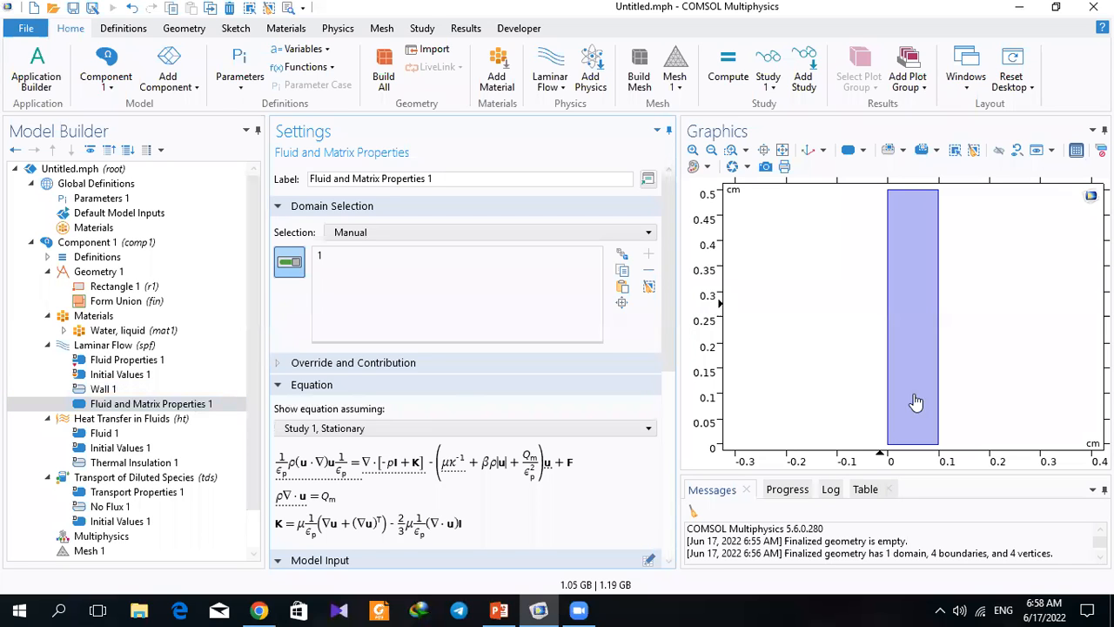
Step: Set the fluid material of the Fluid and Matrix Properties node to Water, liquid (mat1)
{"action": "scroll", "coordinate": [668, 401], "scroll_direction": "down", "scroll_amount": 1}
{"action": "scroll", "coordinate": [669, 400], "scroll_direction": "down", "scroll_amount": 5}
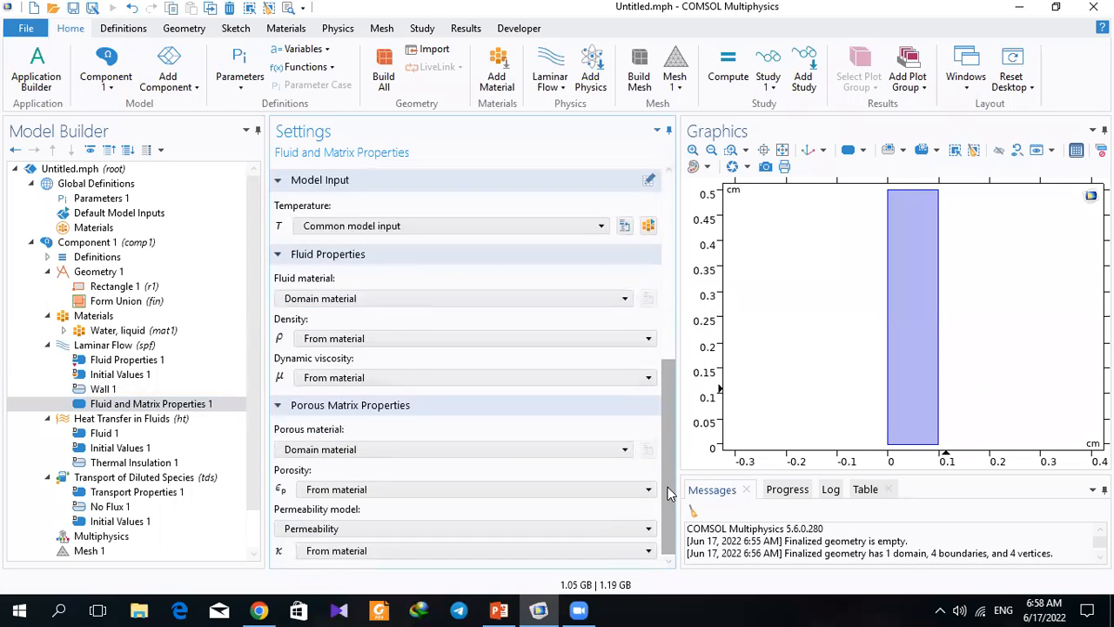
{"action": "left_click", "coordinate": [323, 301]}
{"action": "left_click", "coordinate": [320, 331]}
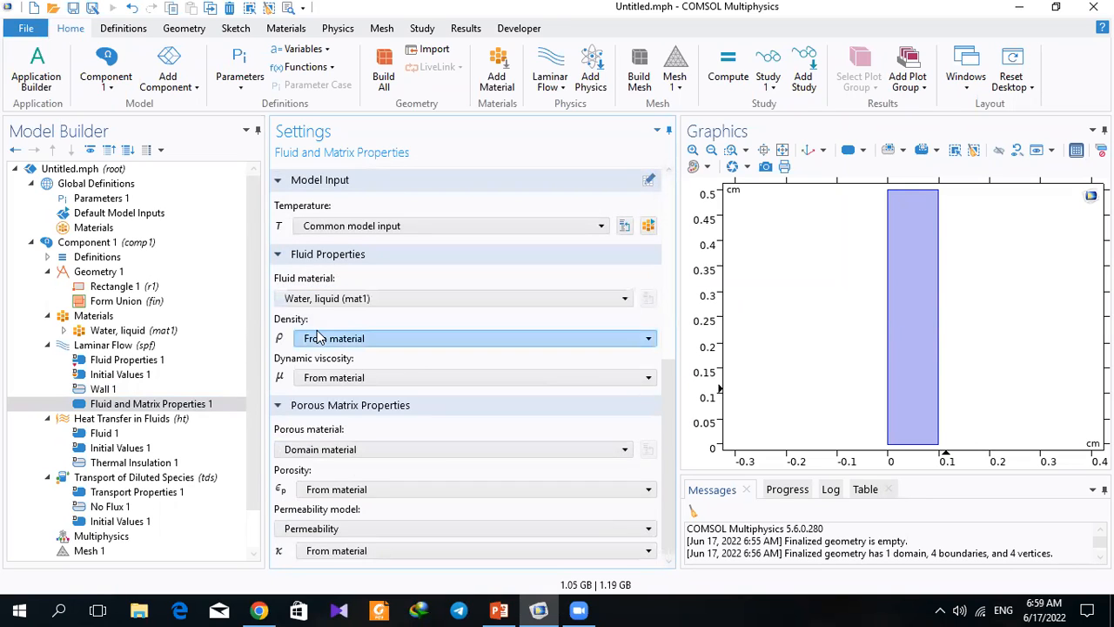
Step: Set the porous matrix porosity to a user-defined value of 0.5
{"action": "left_click", "coordinate": [321, 451]}
{"action": "left_click", "coordinate": [321, 451]}
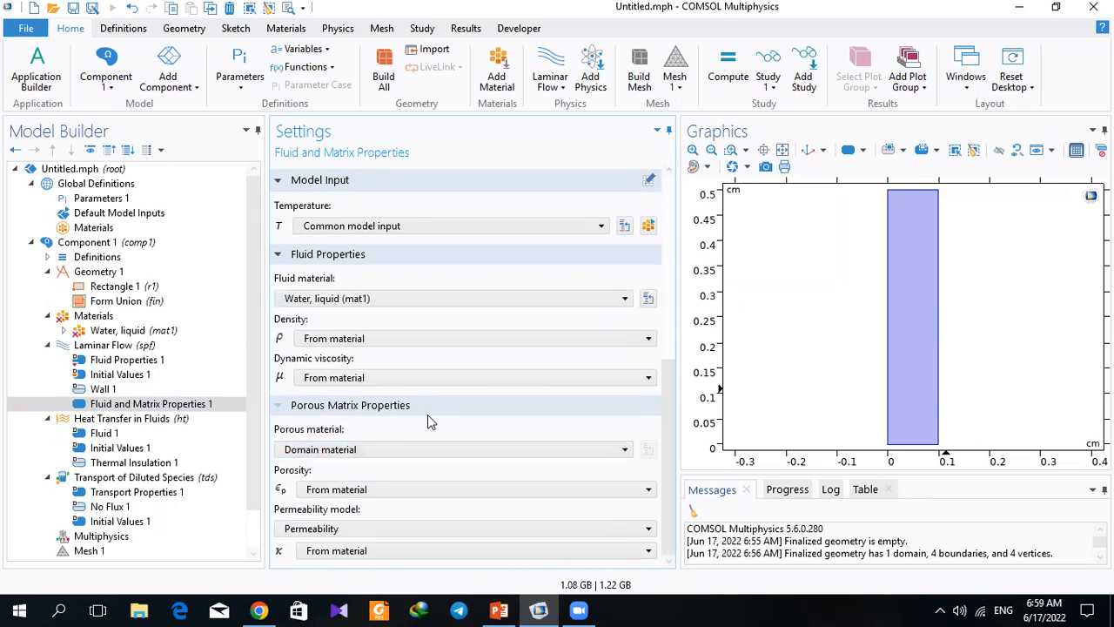
{"action": "left_click", "coordinate": [312, 491]}
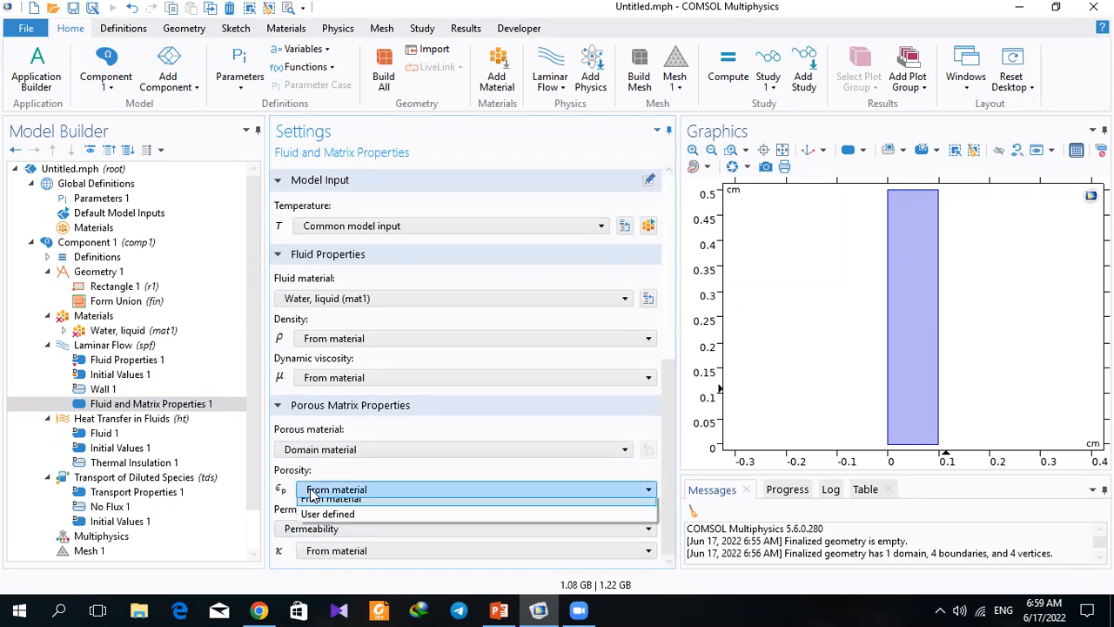
{"action": "left_click", "coordinate": [324, 506]}
{"action": "left_click_drag", "start_coordinate": [304, 511], "coordinate": [278, 518]}
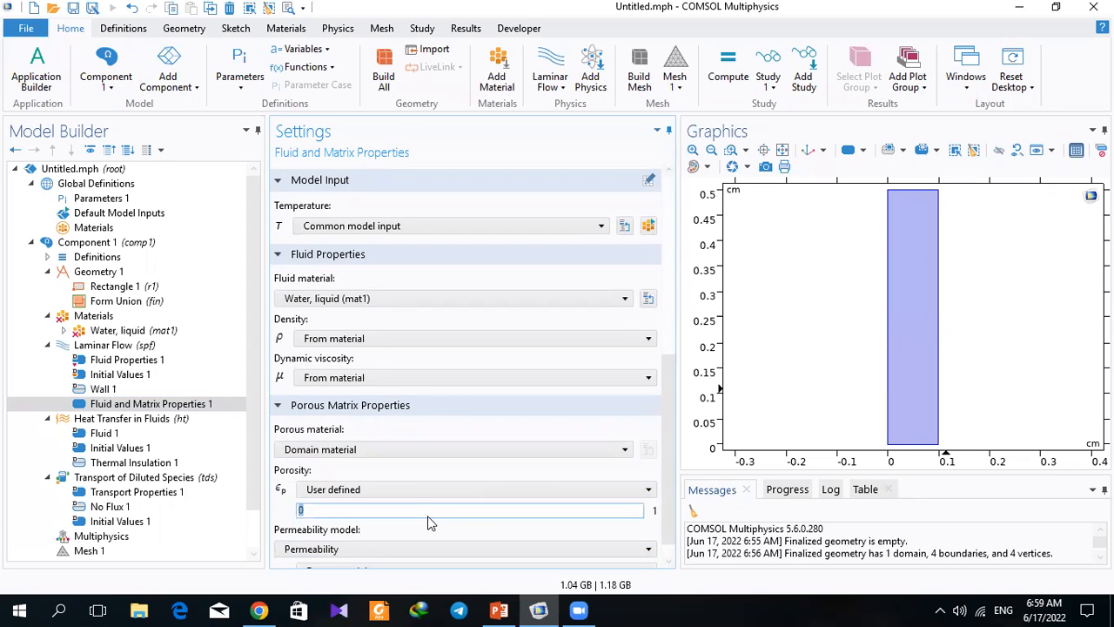
{"action": "type", "text": "0"}
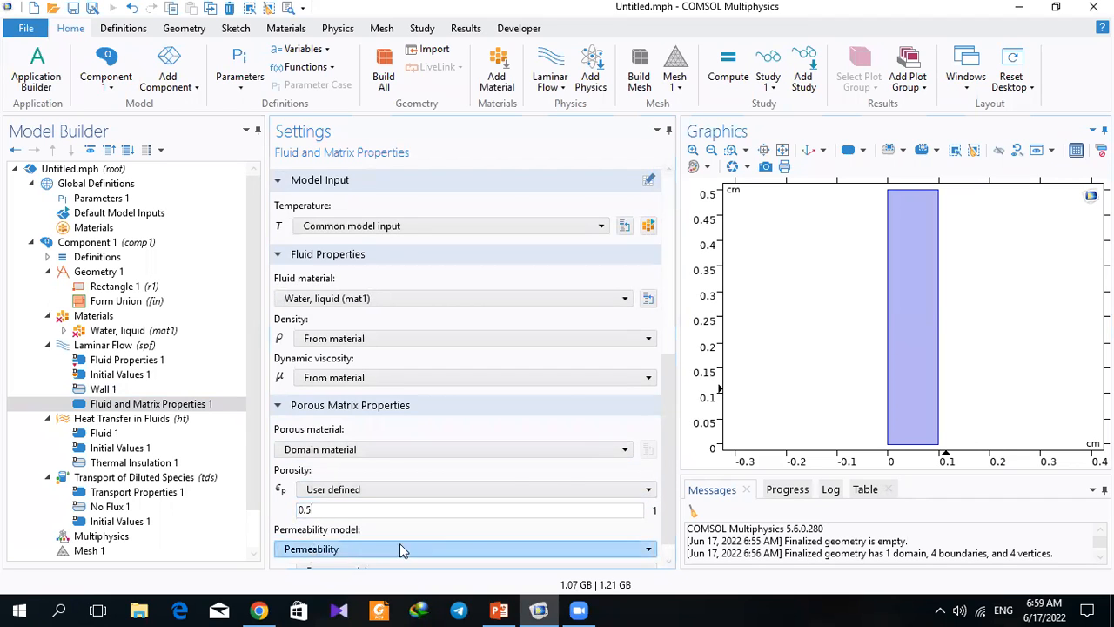
Step: Set the porous matrix permeability to a user-defined value of 1e-10[m^2]
{"action": "scroll", "coordinate": [662, 509], "scroll_direction": "down", "scroll_amount": 2}
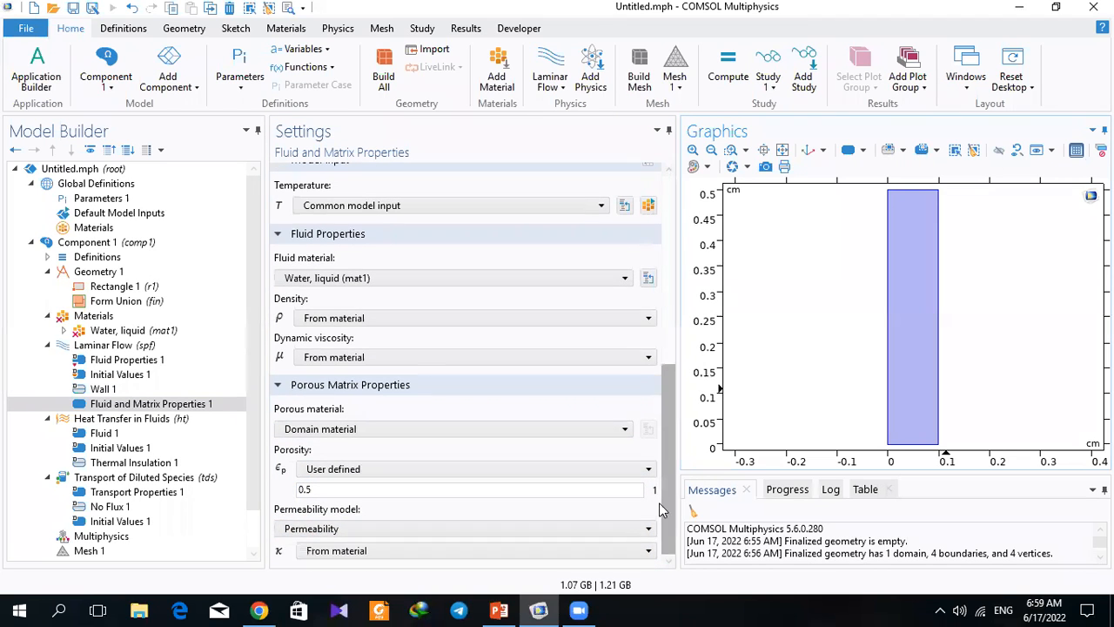
{"action": "left_click", "coordinate": [322, 551]}
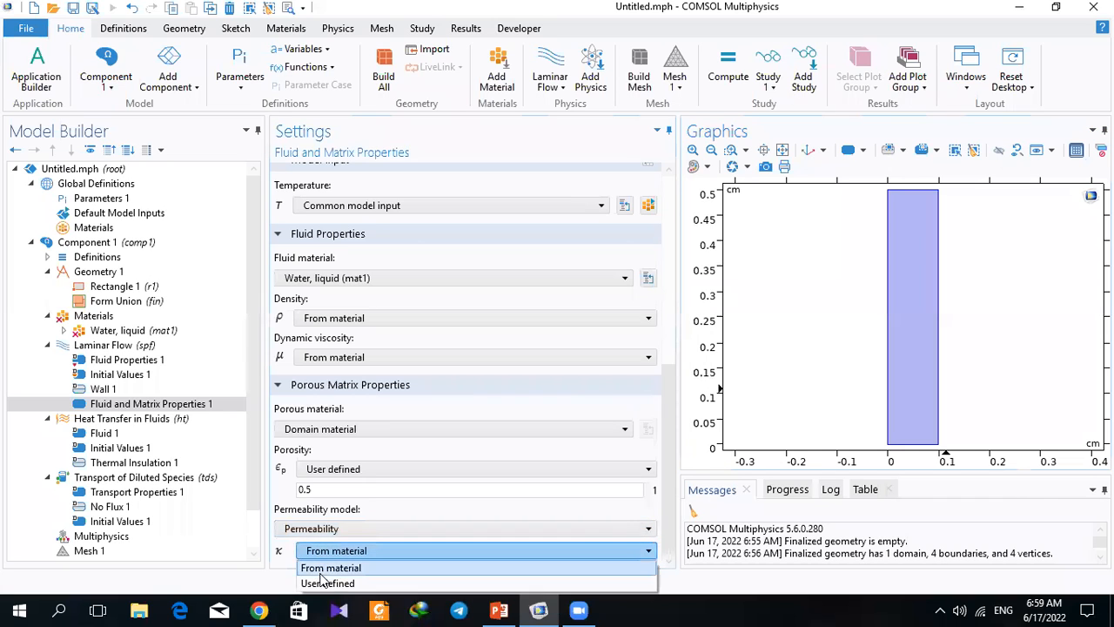
{"action": "left_click", "coordinate": [331, 584]}
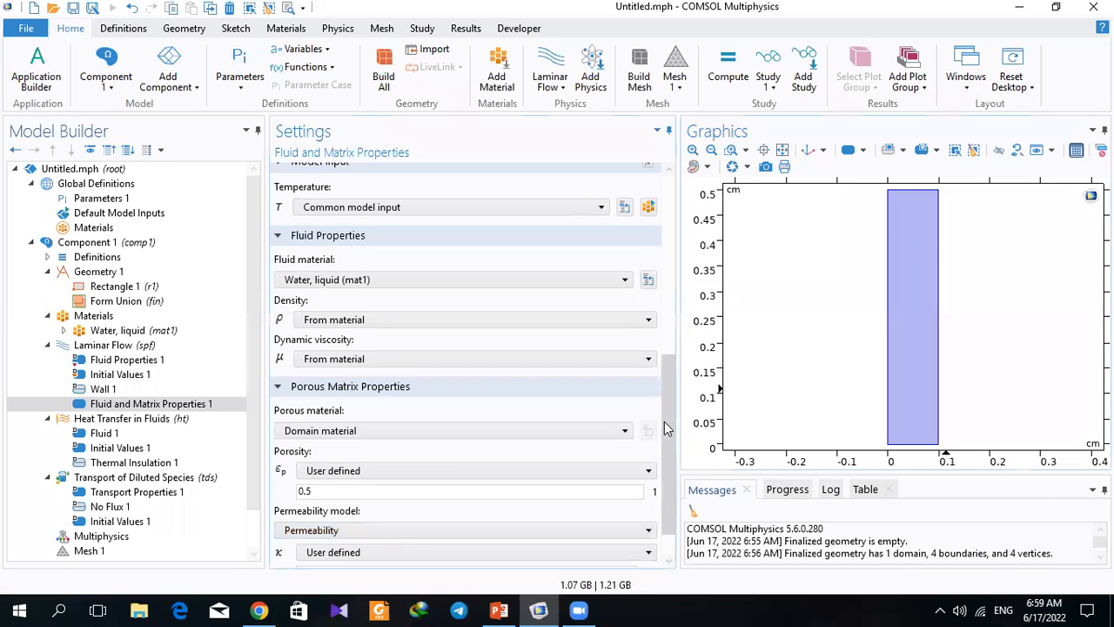
{"action": "scroll", "coordinate": [664, 423], "scroll_direction": "down", "scroll_amount": 2}
{"action": "left_click_drag", "start_coordinate": [312, 529], "coordinate": [324, 531]}
{"action": "type", "text": "10"}
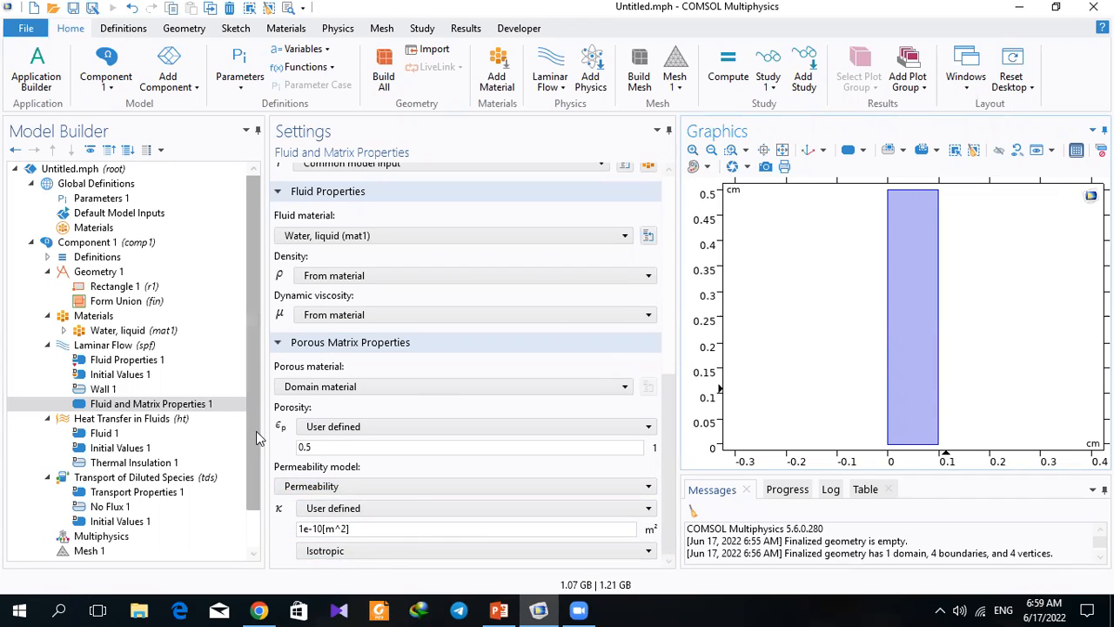
Step: Add an Inlet to Laminar Flow on the rectangle's bottom edge with a normal inflow velocity of 0.01 m/s
{"action": "scroll", "coordinate": [257, 435], "scroll_direction": "down", "scroll_amount": 1}
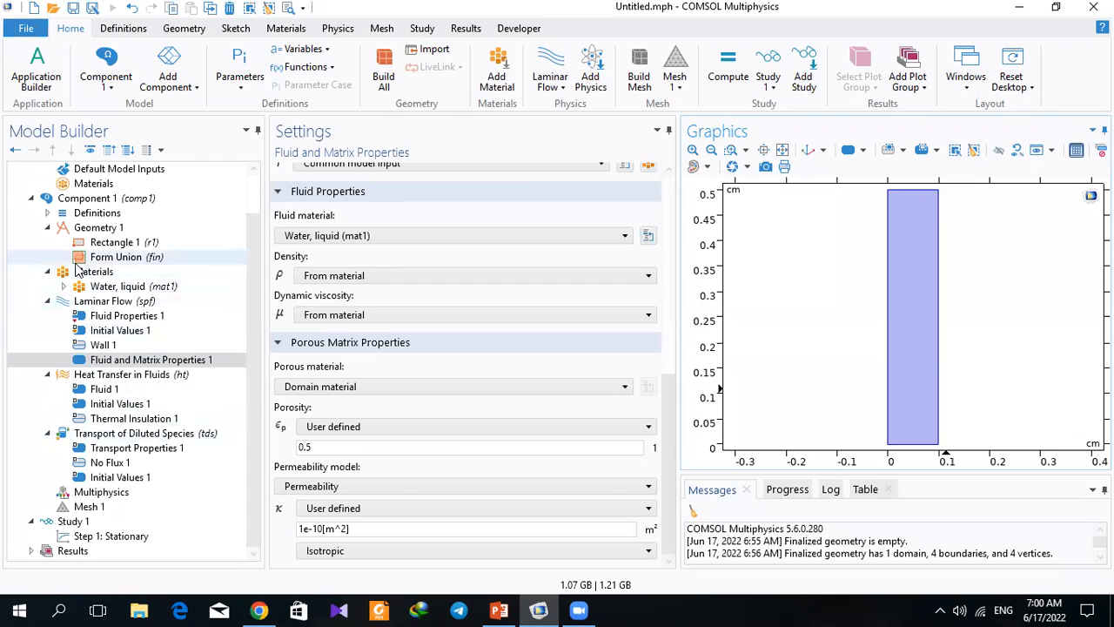
{"action": "left_click", "coordinate": [96, 302]}
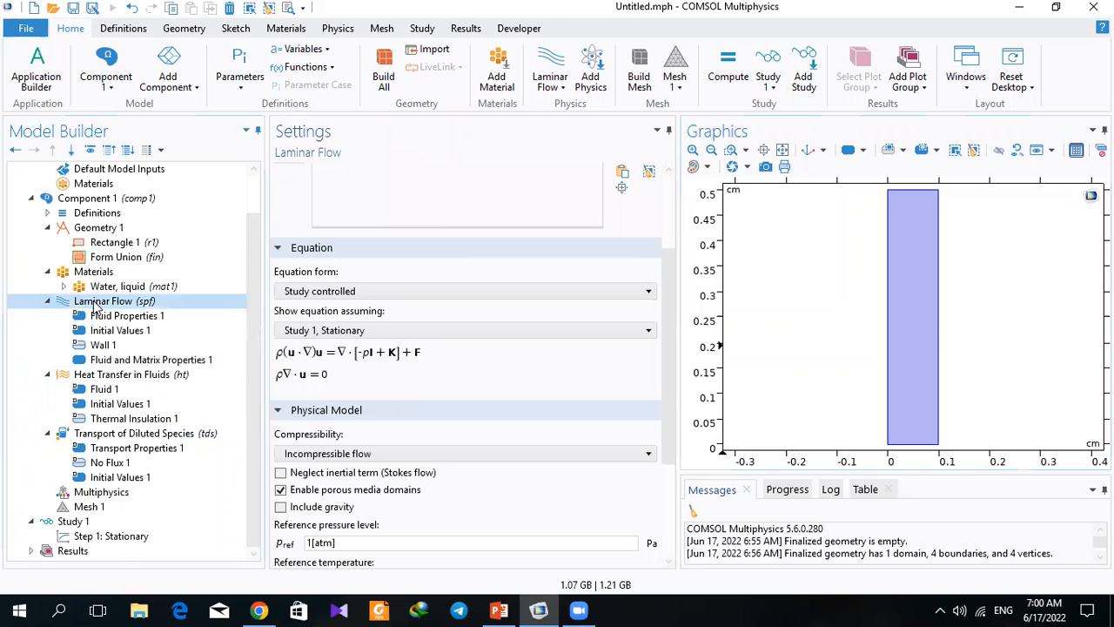
{"action": "right_click", "coordinate": [98, 303]}
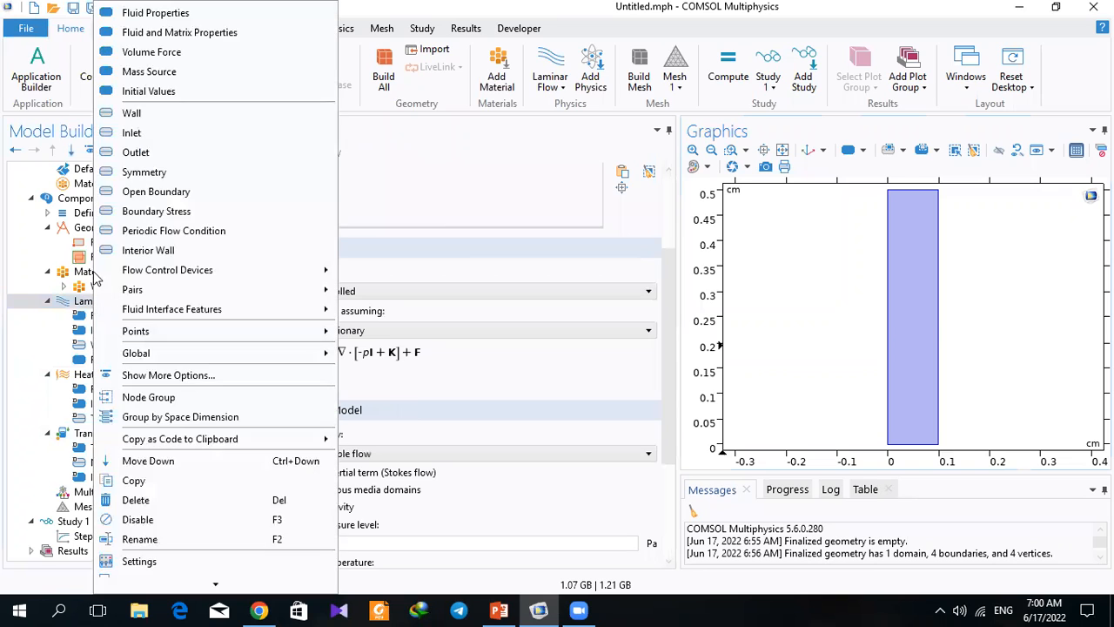
{"action": "left_click", "coordinate": [122, 134]}
{"action": "left_click", "coordinate": [901, 448]}
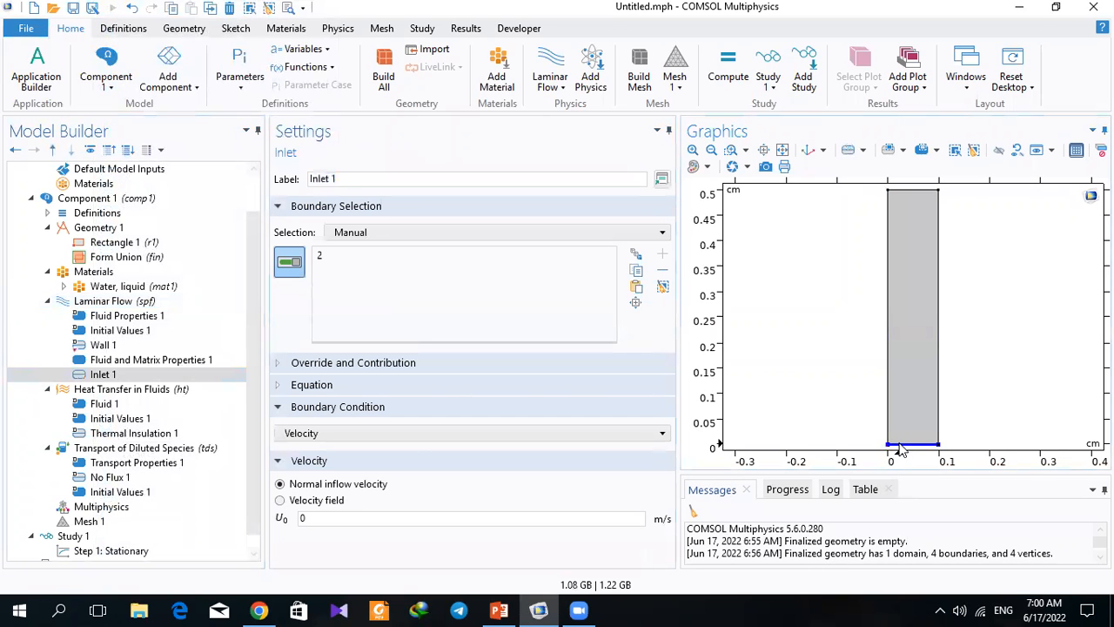
{"action": "left_click", "coordinate": [334, 519]}
{"action": "double_click", "coordinate": [301, 517]}
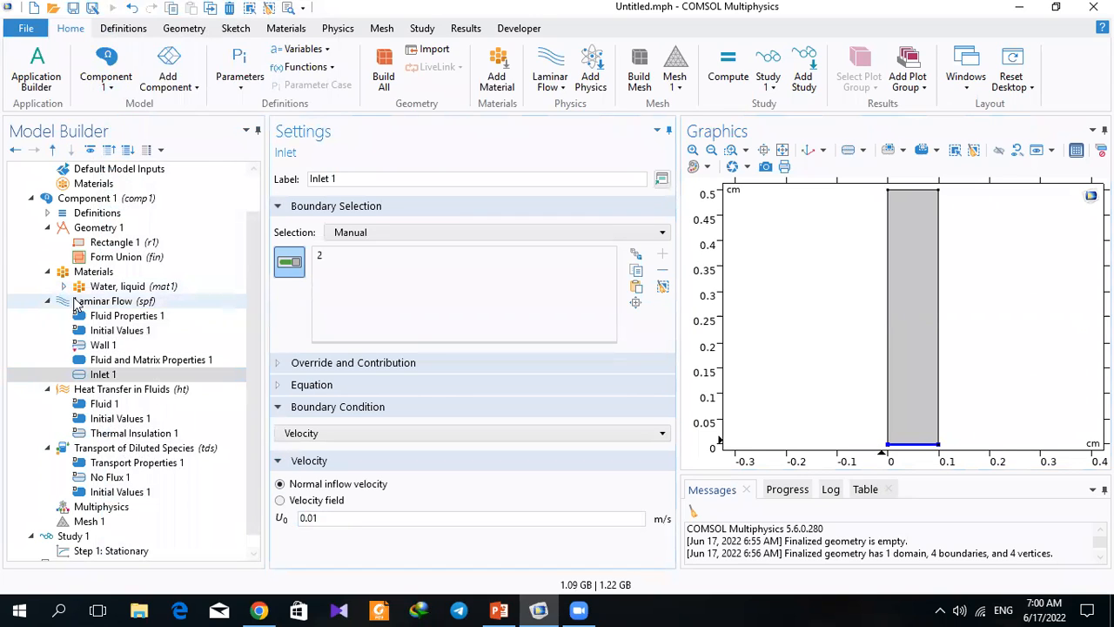
Step: Display the equation of the Laminar Flow Wall 1 condition
{"action": "left_click", "coordinate": [101, 346]}
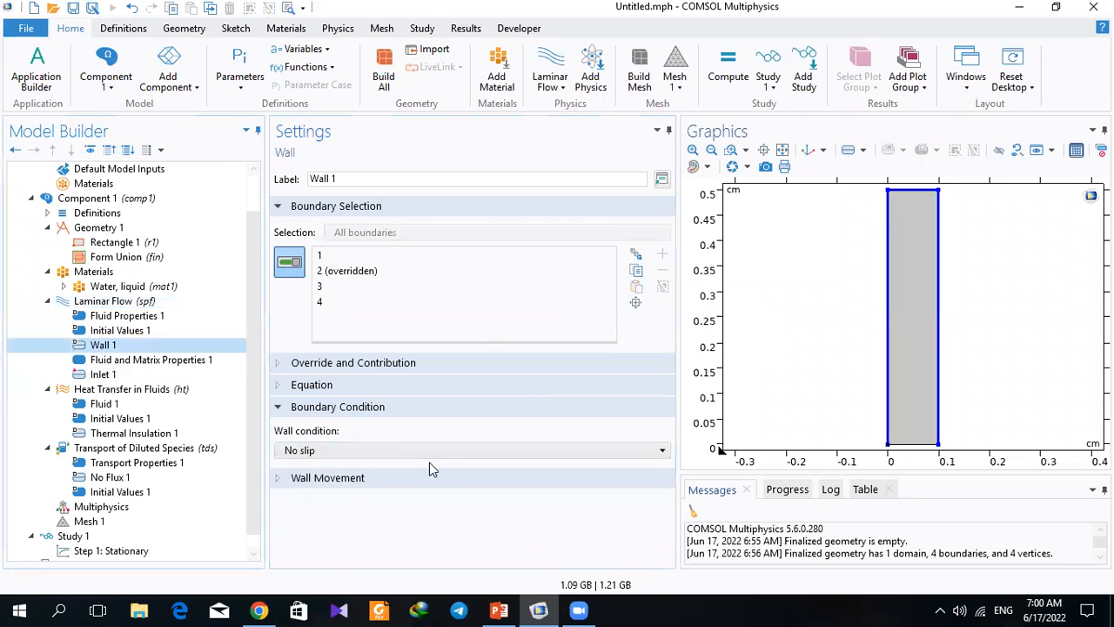
{"action": "left_click", "coordinate": [304, 390]}
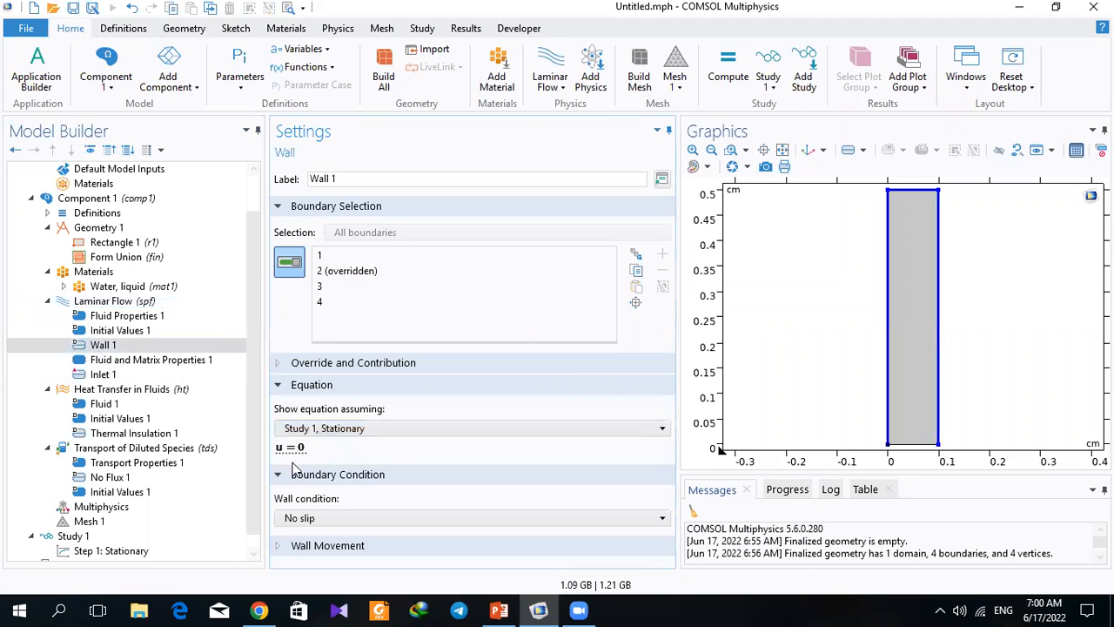
Step: Add an Outlet to Laminar Flow on the rectangle's top edge and display its equations
{"action": "left_click", "coordinate": [131, 301]}
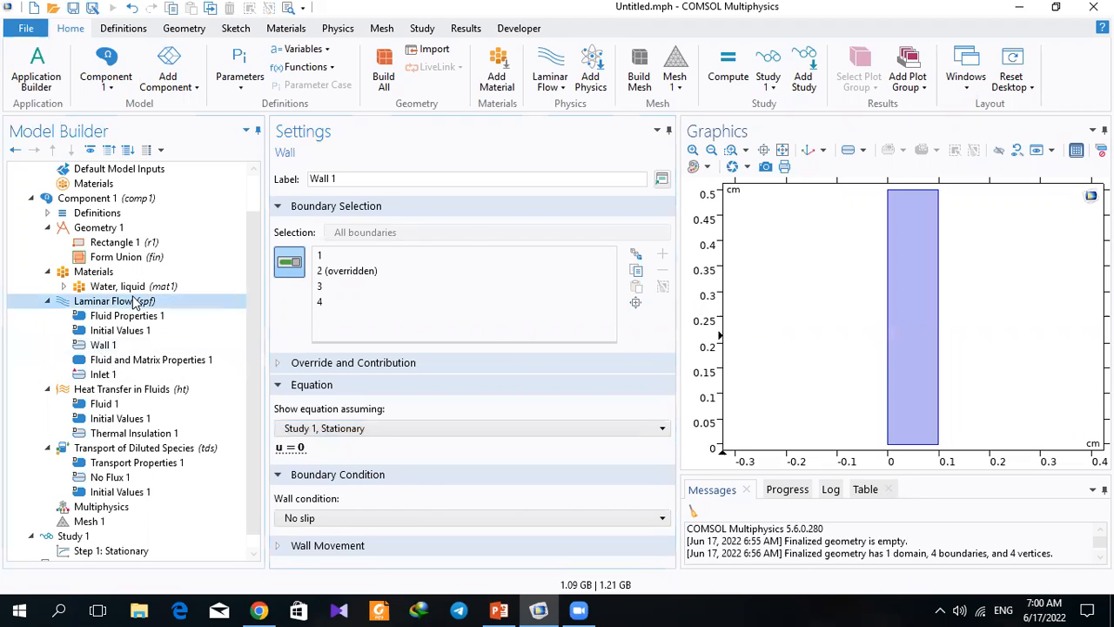
{"action": "right_click", "coordinate": [135, 301]}
{"action": "left_click", "coordinate": [221, 154]}
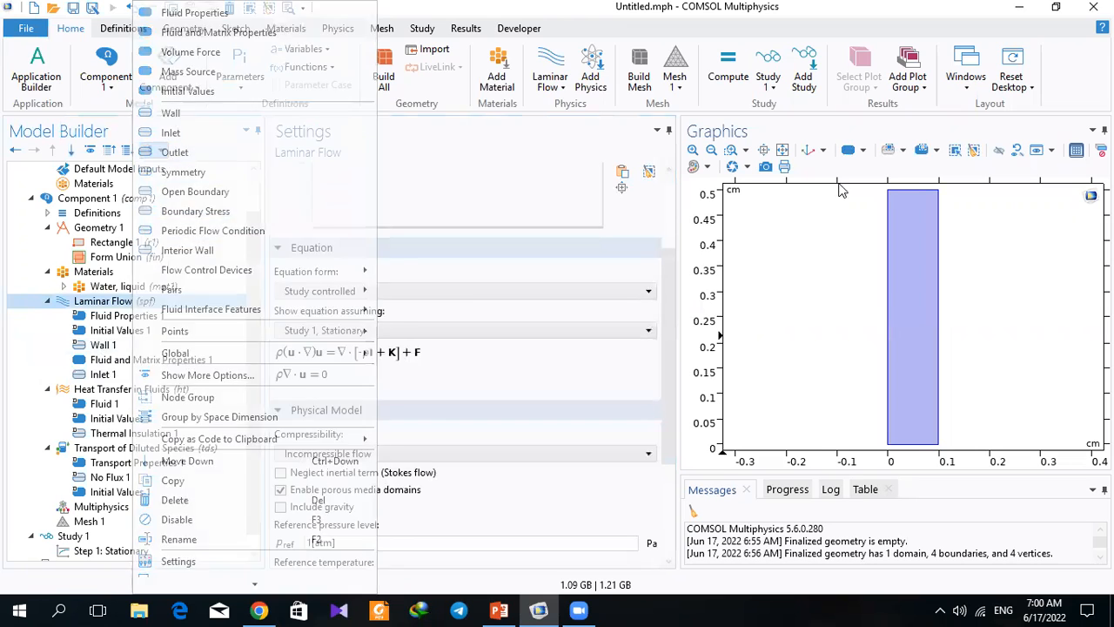
{"action": "left_click", "coordinate": [913, 190]}
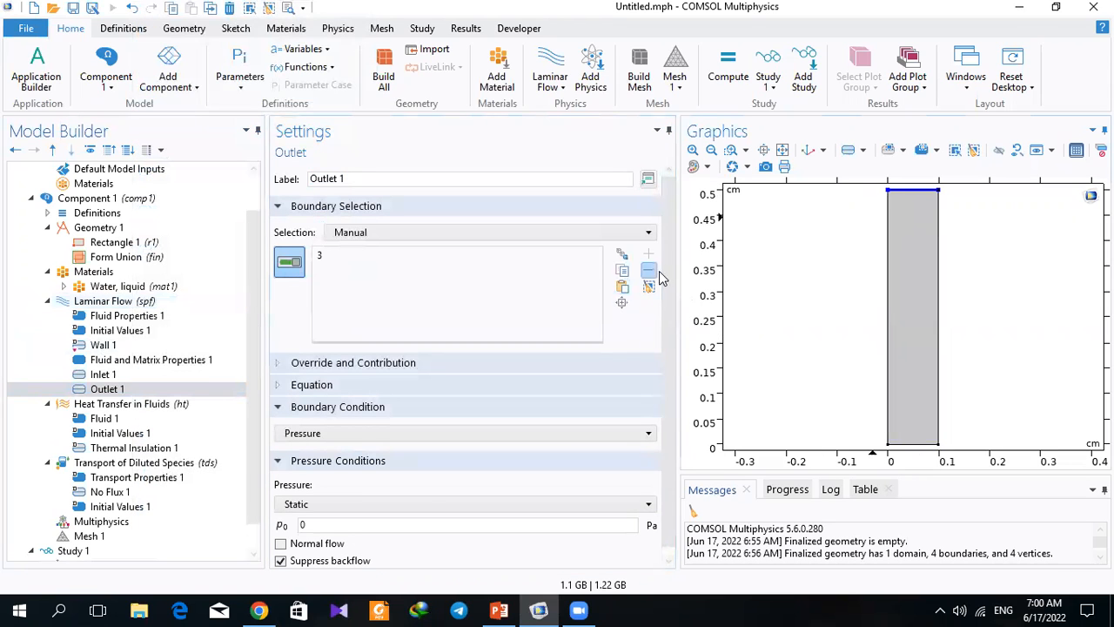
{"action": "scroll", "coordinate": [667, 314], "scroll_direction": "down", "scroll_amount": 1}
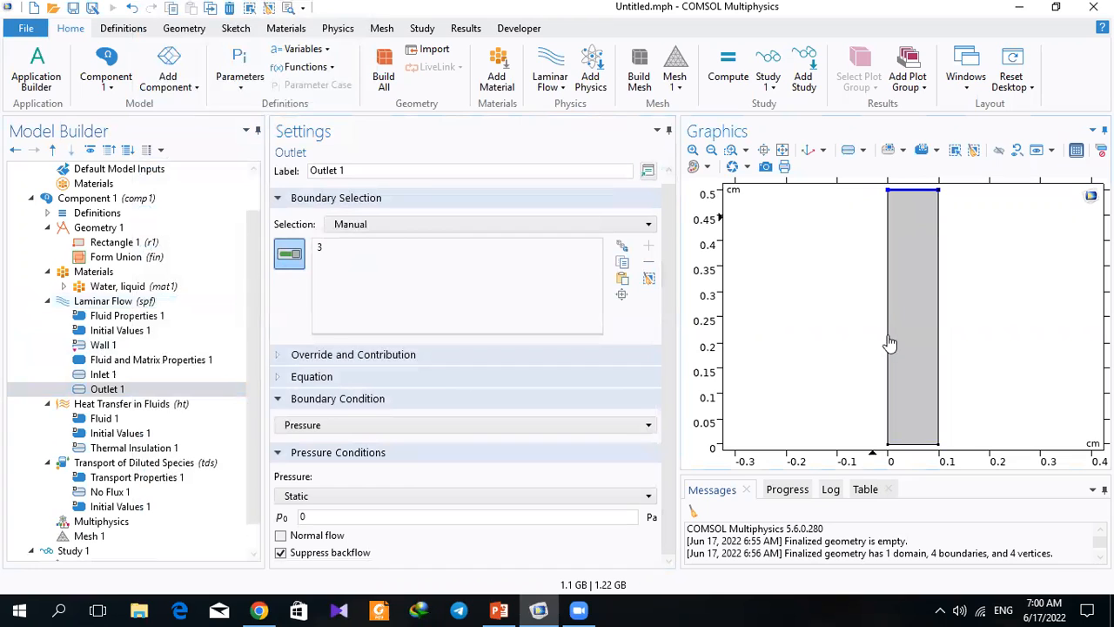
{"action": "left_click", "coordinate": [329, 378]}
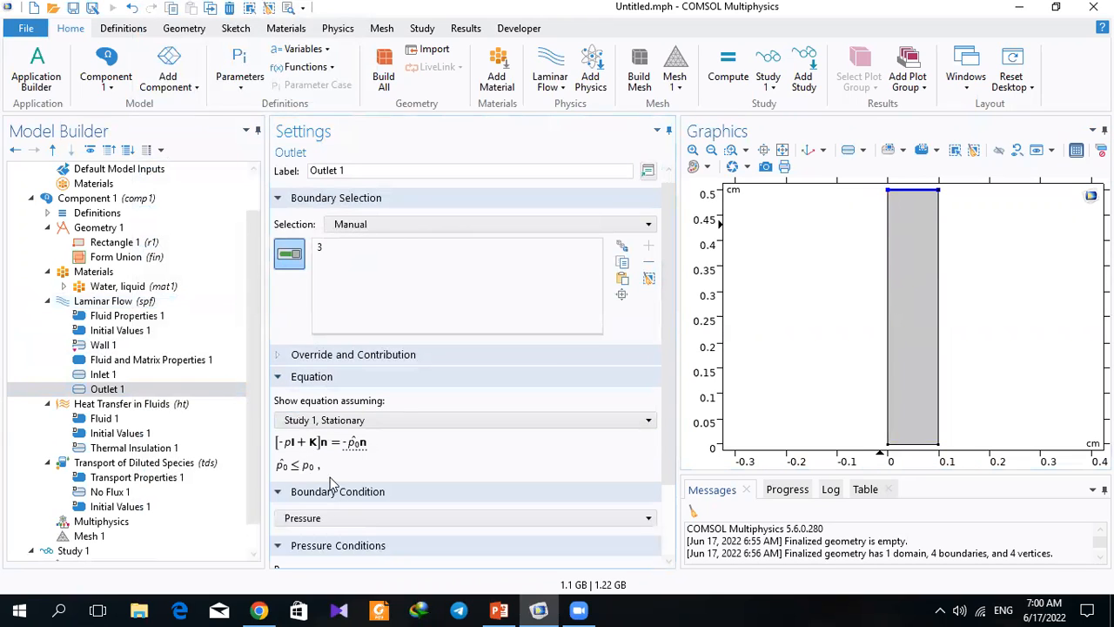
{"action": "scroll", "coordinate": [660, 498], "scroll_direction": "down", "scroll_amount": 3}
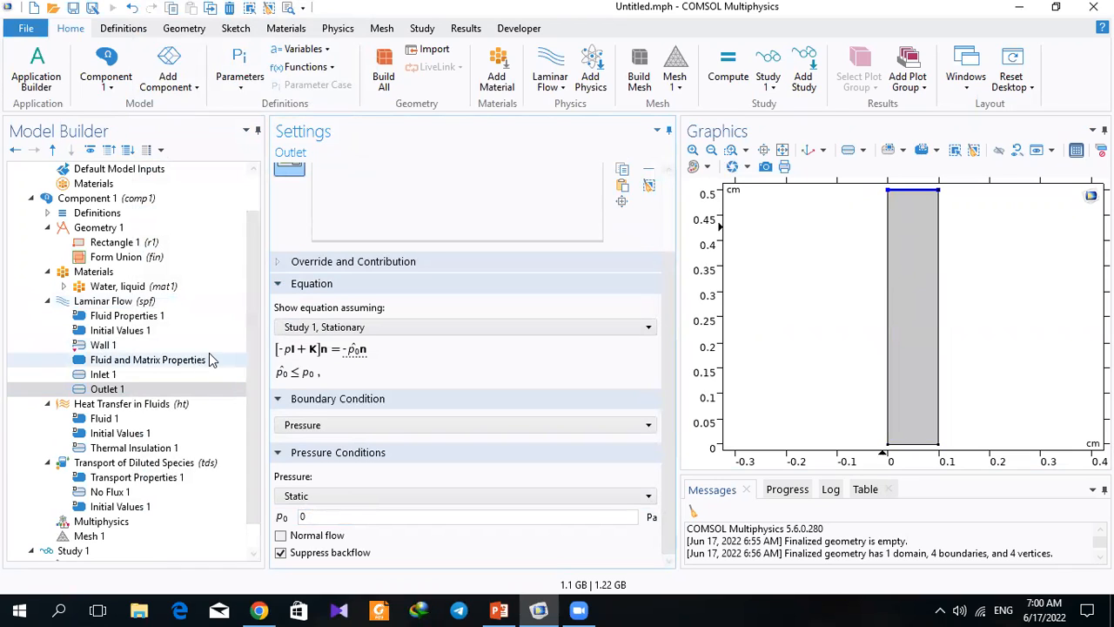
Step: Review the Laminar Flow nodes: fluid properties, initial values, wall, inlet, outlet, and fluid and matrix properties
{"action": "left_click", "coordinate": [137, 316]}
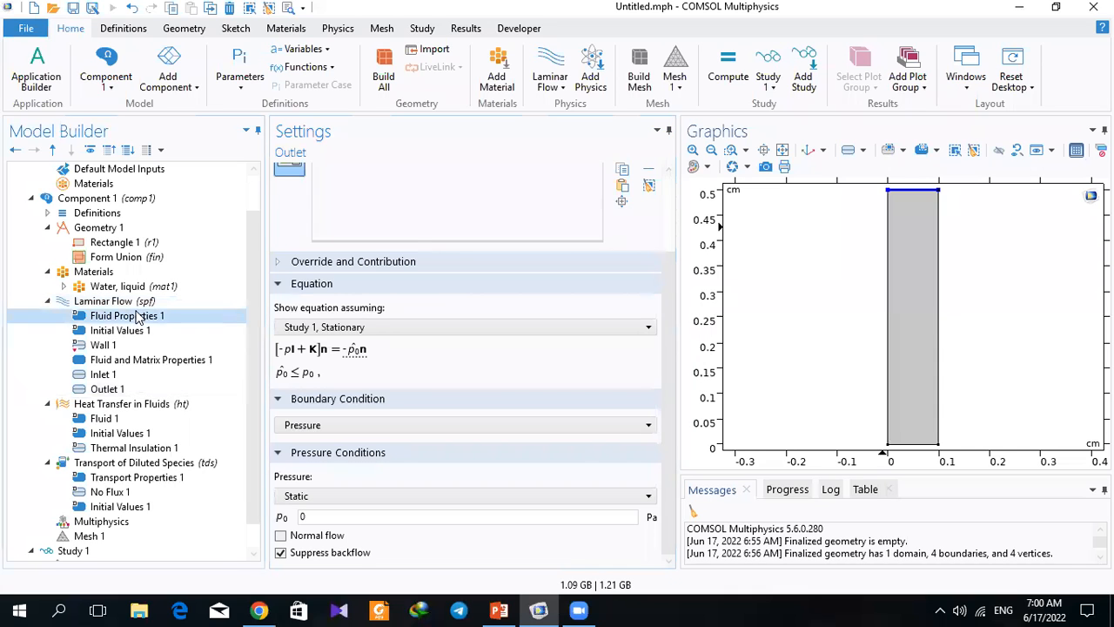
{"action": "left_click", "coordinate": [134, 331]}
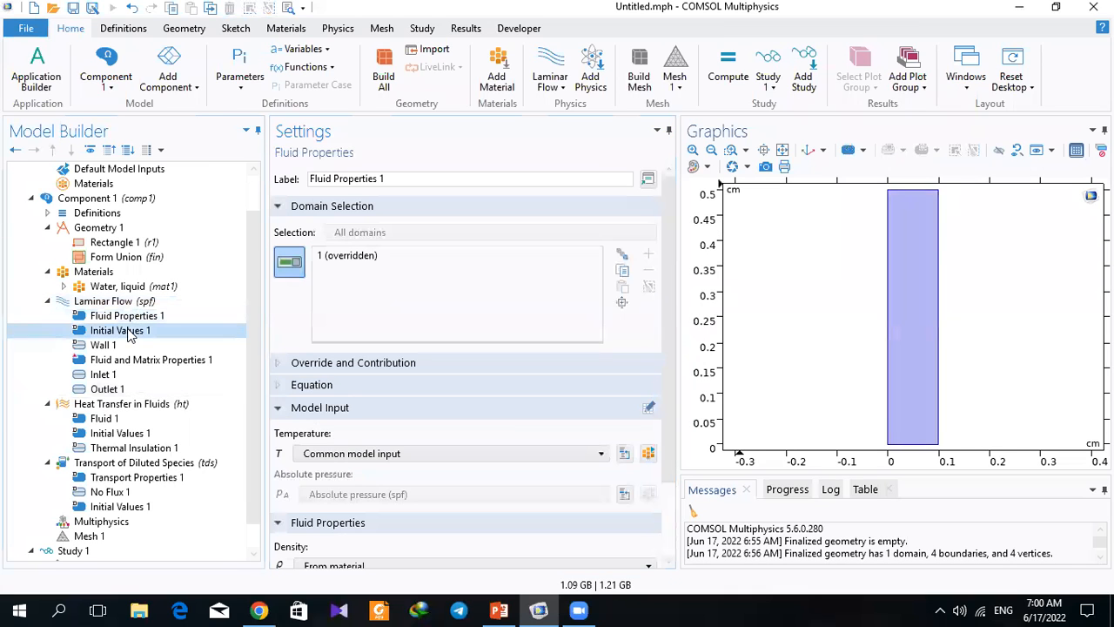
{"action": "left_click", "coordinate": [129, 346]}
{"action": "left_click", "coordinate": [106, 375]}
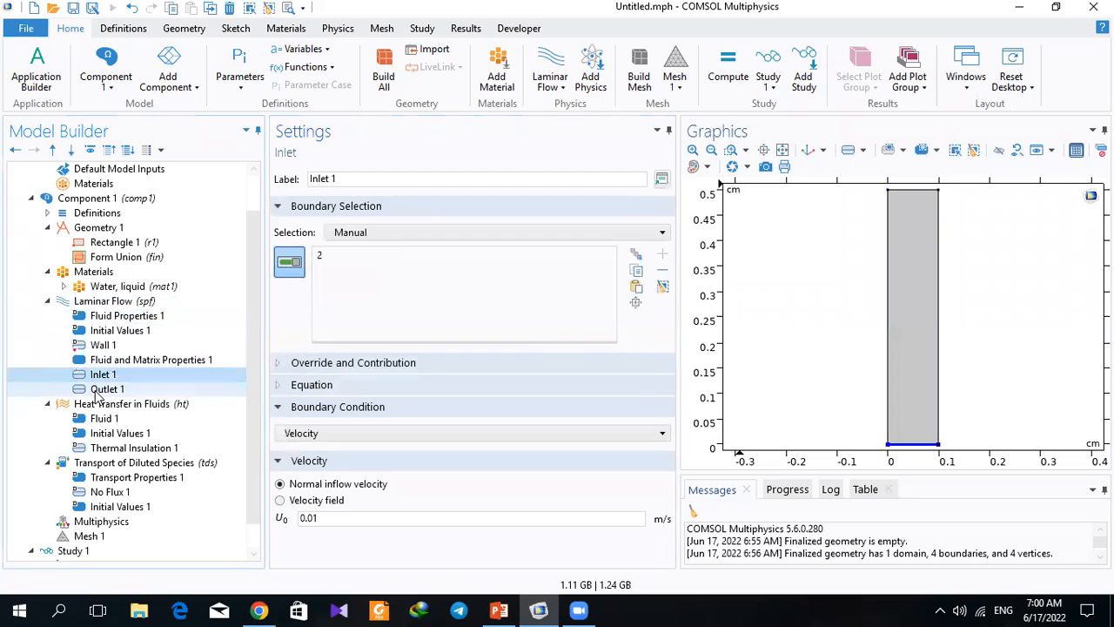
{"action": "left_click", "coordinate": [101, 390]}
{"action": "left_click", "coordinate": [99, 345]}
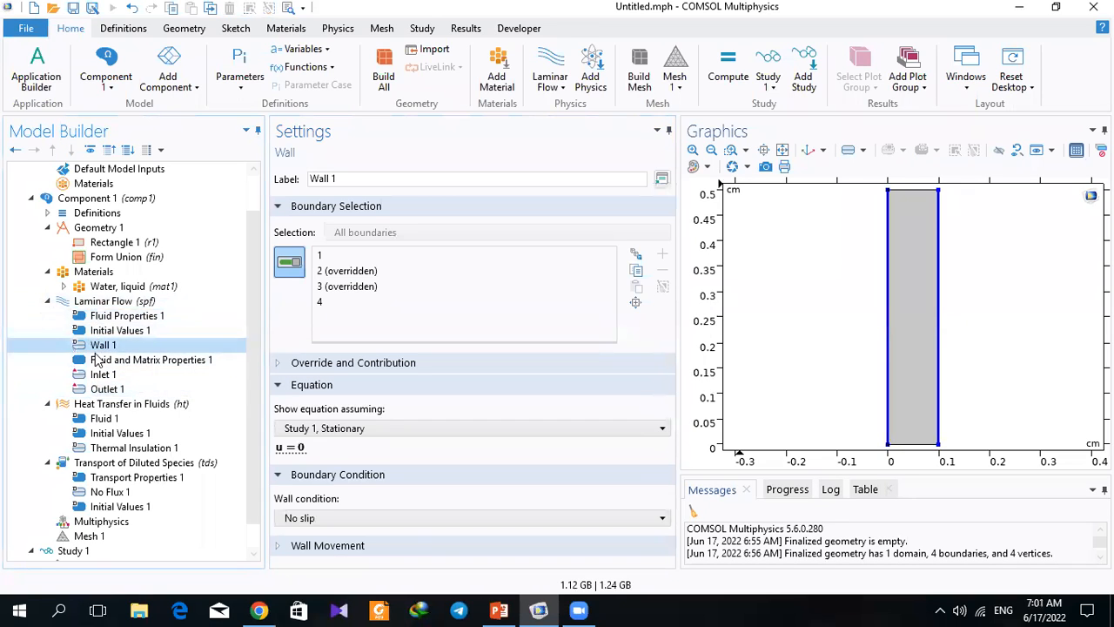
{"action": "left_click", "coordinate": [96, 360]}
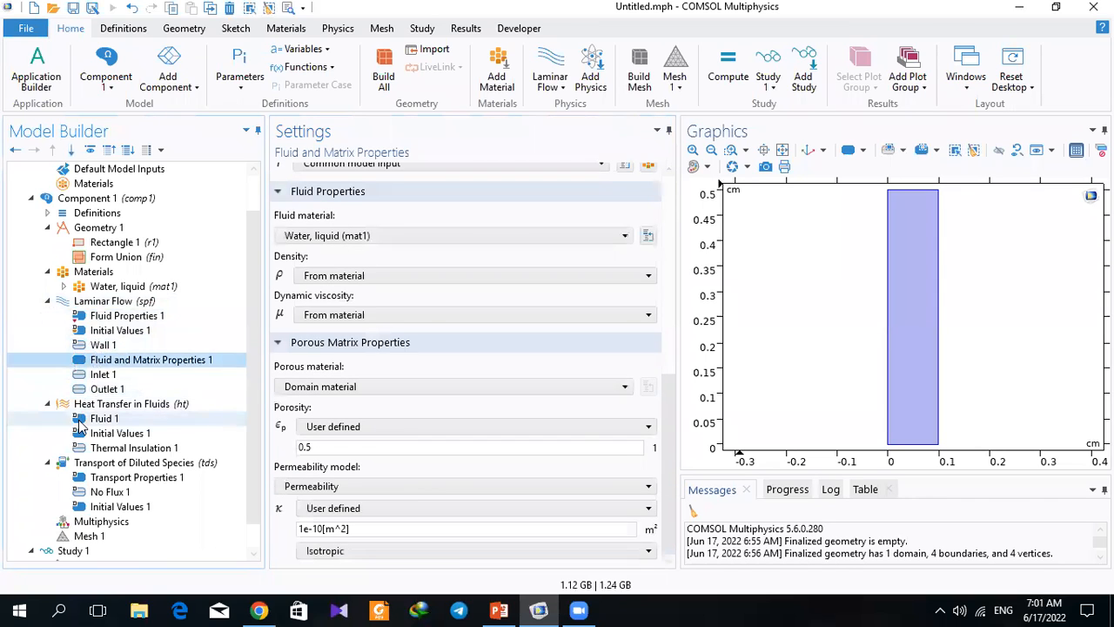
Step: Add an Inflow condition to Heat Transfer in Fluids on the rectangle's bottom edge and select its upstream temperature value
{"action": "left_click", "coordinate": [86, 409]}
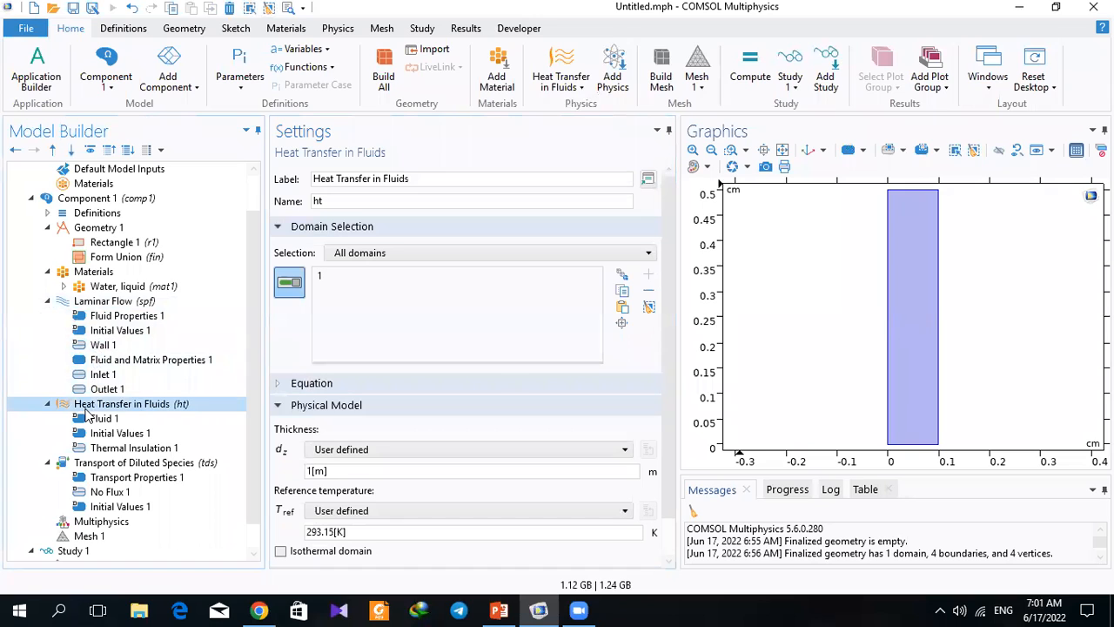
{"action": "right_click", "coordinate": [85, 410]}
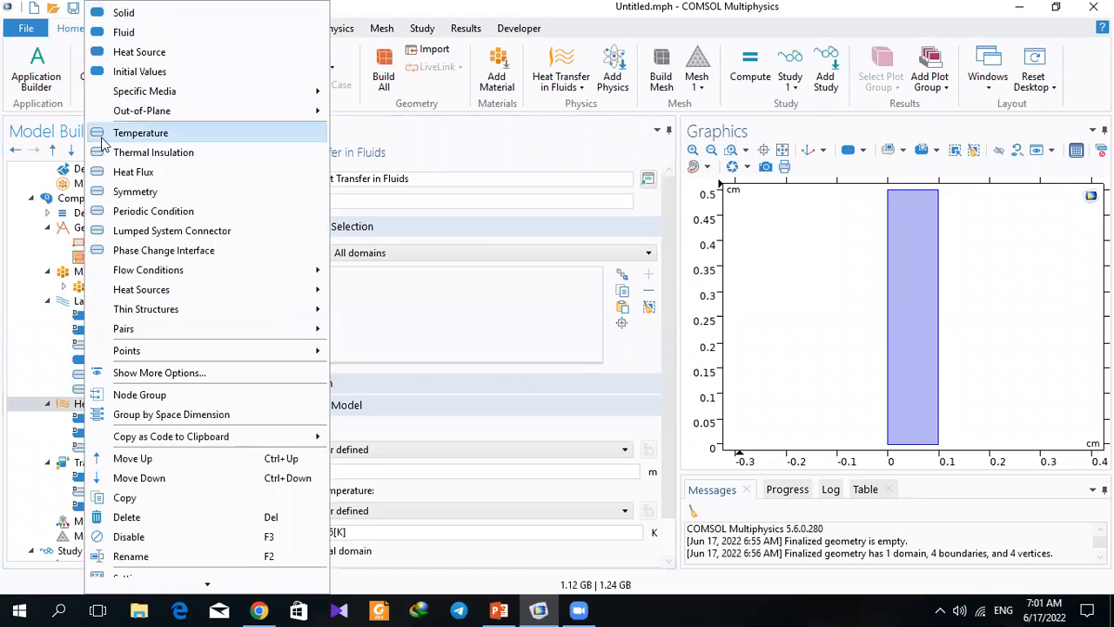
{"action": "mouse_move", "coordinate": [247, 275]}
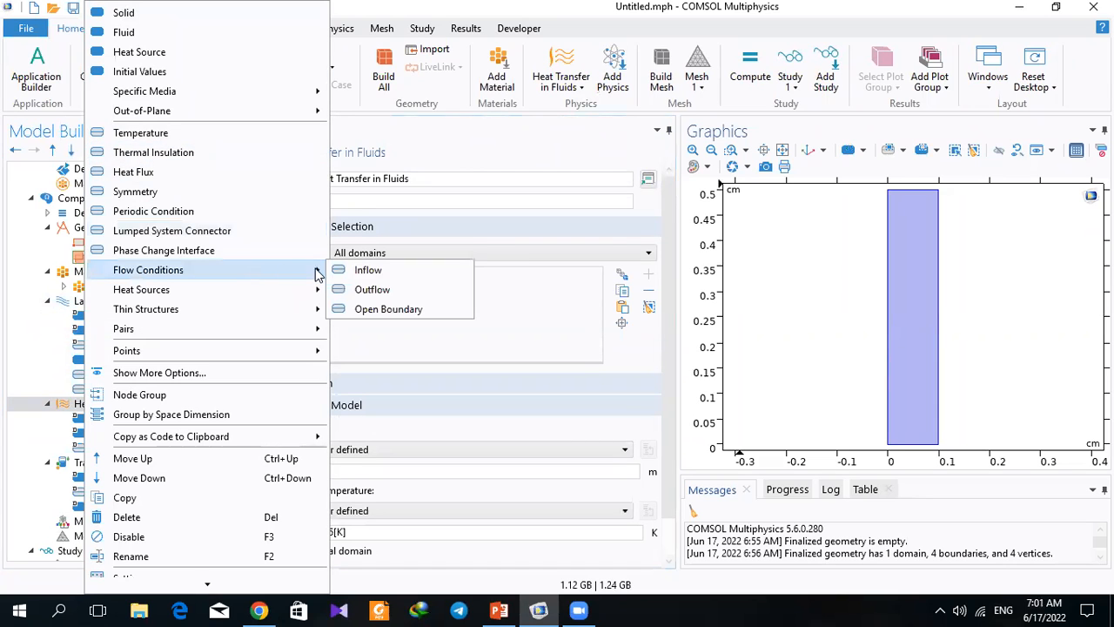
{"action": "left_click", "coordinate": [366, 271]}
{"action": "left_click", "coordinate": [916, 446]}
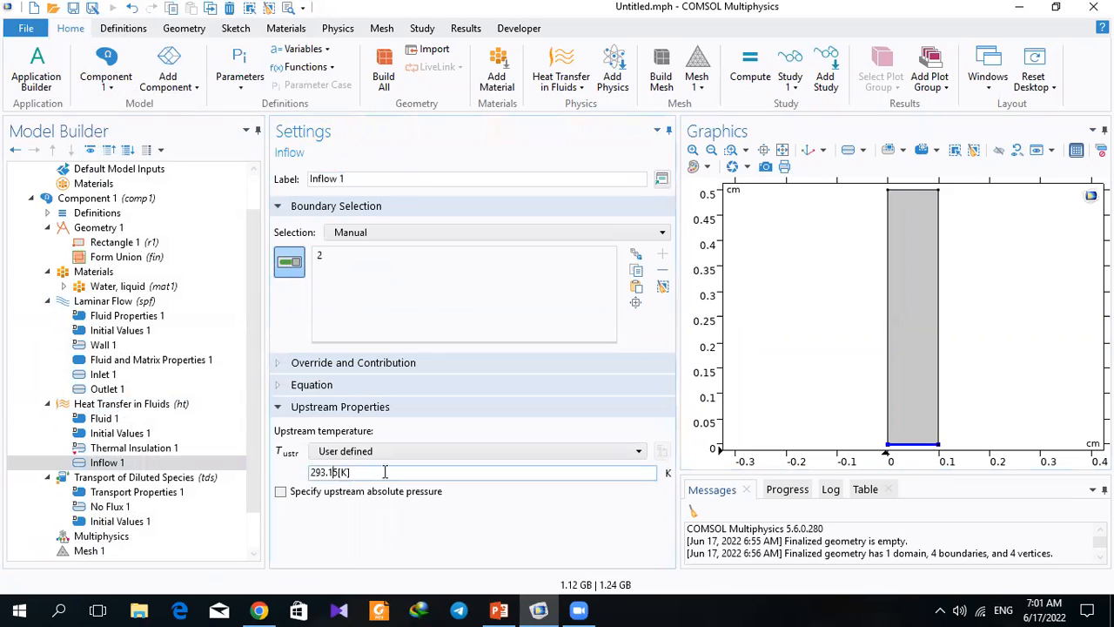
{"action": "left_click_drag", "start_coordinate": [348, 475], "coordinate": [296, 480]}
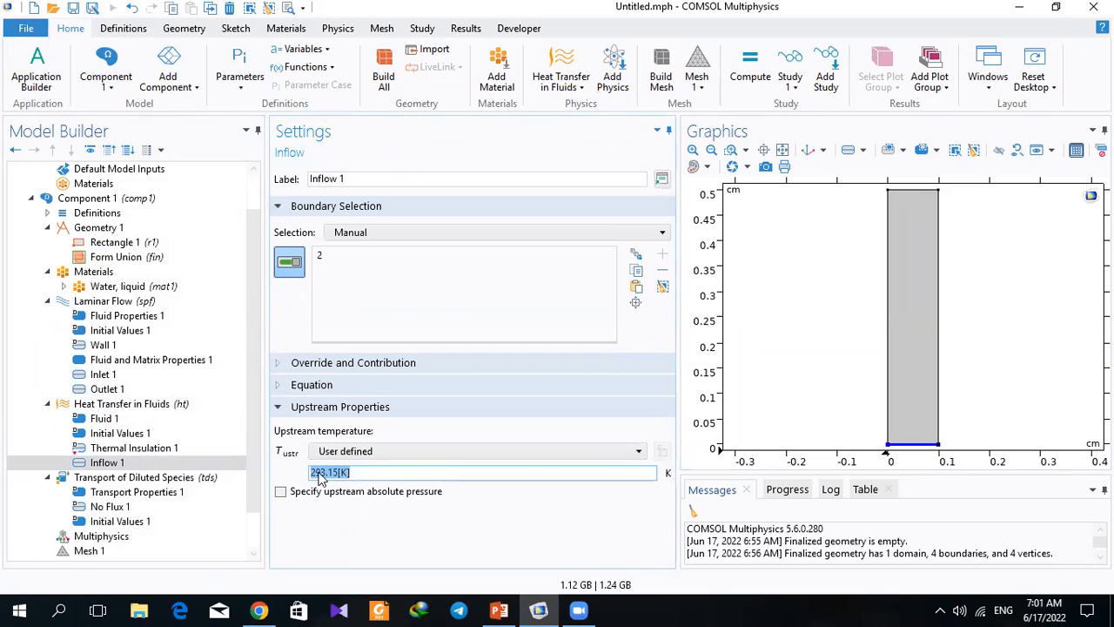
Step: Add an Outflow condition to Heat Transfer in Fluids on the rectangle's top edge and display its equation
{"action": "left_click", "coordinate": [111, 408]}
{"action": "right_click", "coordinate": [113, 407]}
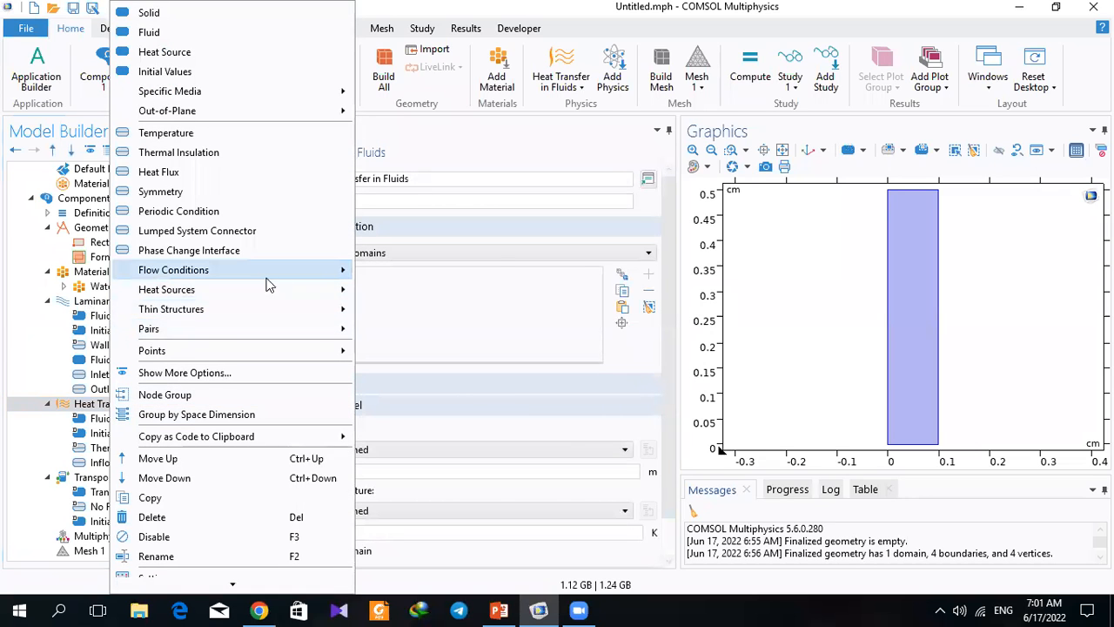
{"action": "mouse_move", "coordinate": [338, 284]}
{"action": "left_click", "coordinate": [409, 287]}
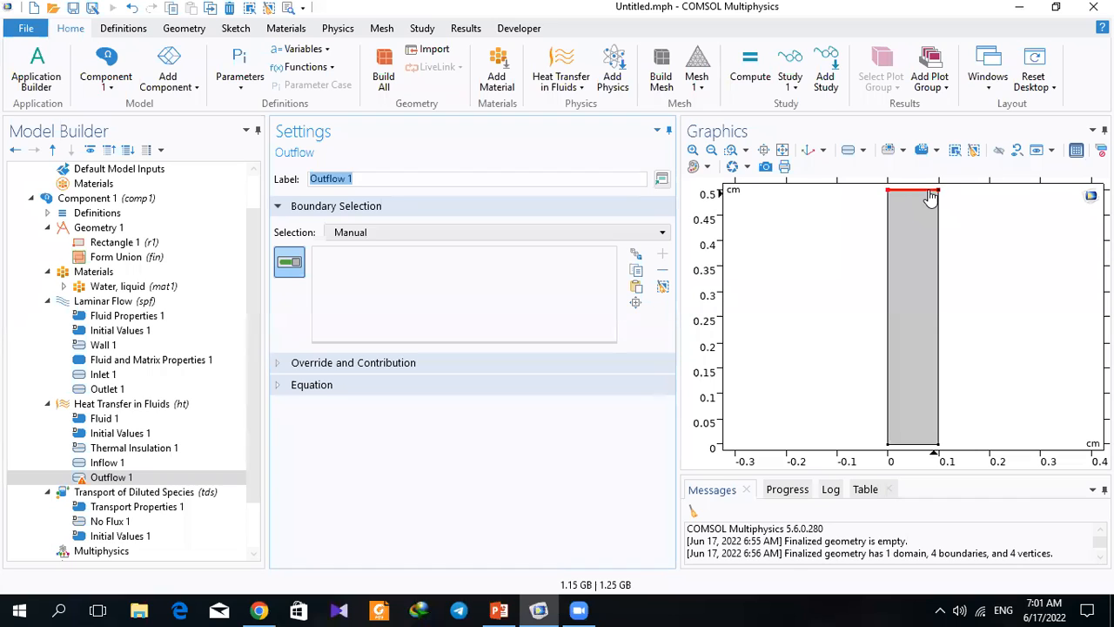
{"action": "left_click", "coordinate": [928, 190]}
{"action": "left_click", "coordinate": [336, 386]}
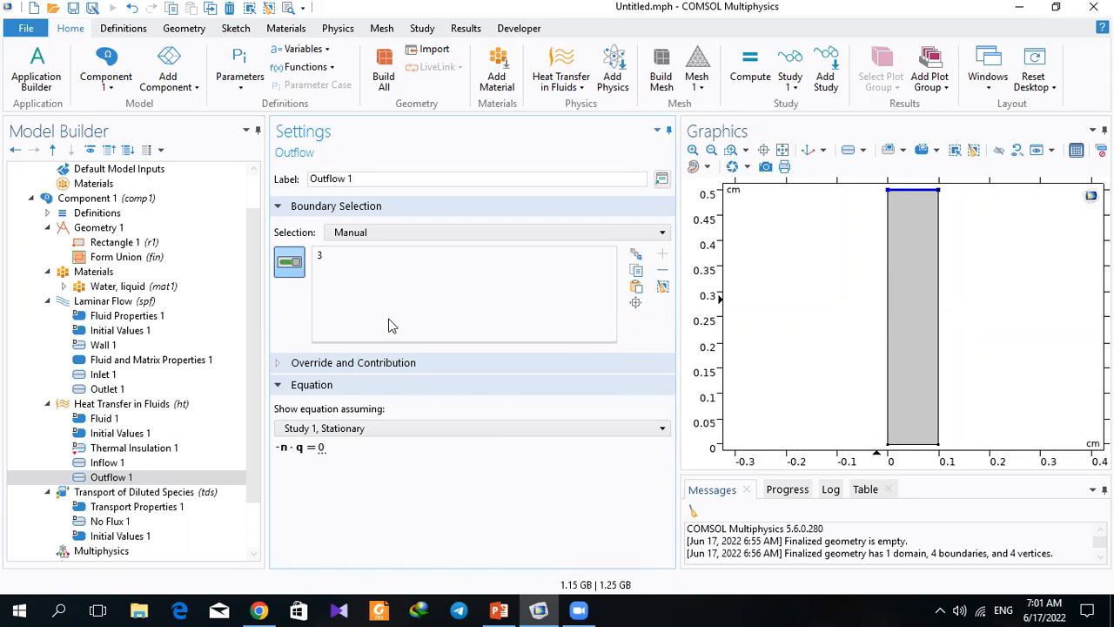
Step: Add a Temperature condition to Heat Transfer in Fluids on the rectangle's left and right edges
{"action": "left_click", "coordinate": [84, 467]}
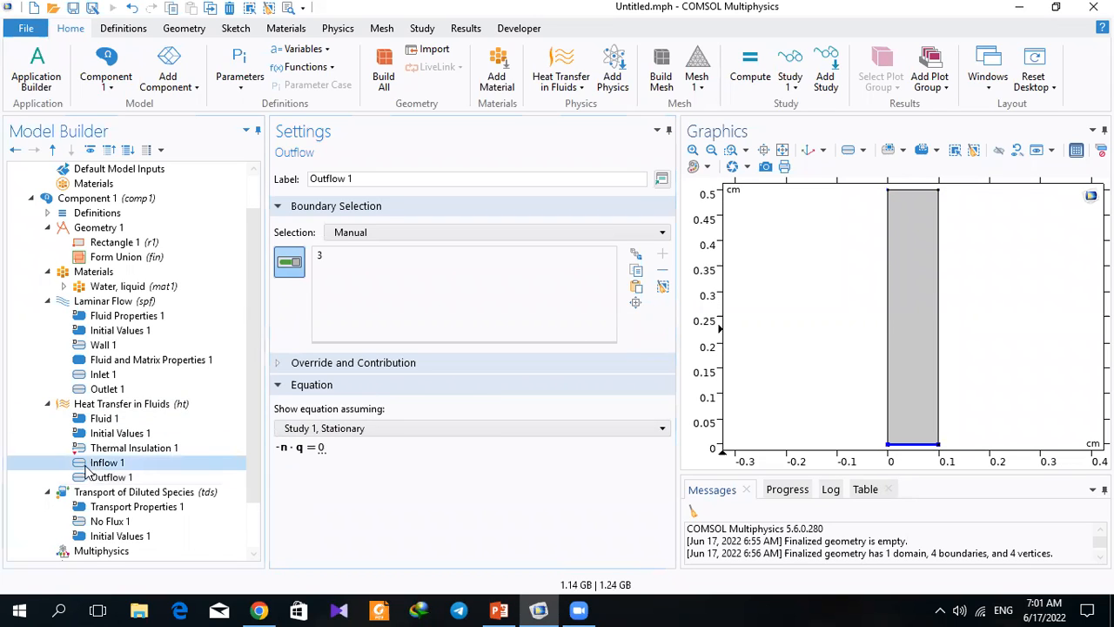
{"action": "left_click", "coordinate": [88, 477]}
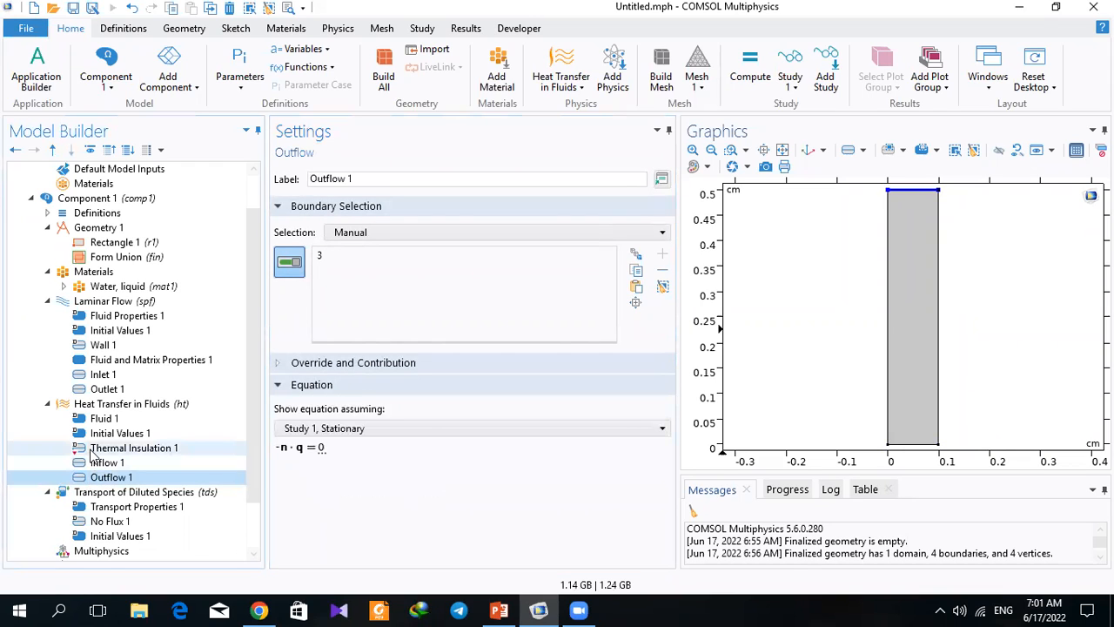
{"action": "left_click", "coordinate": [96, 448]}
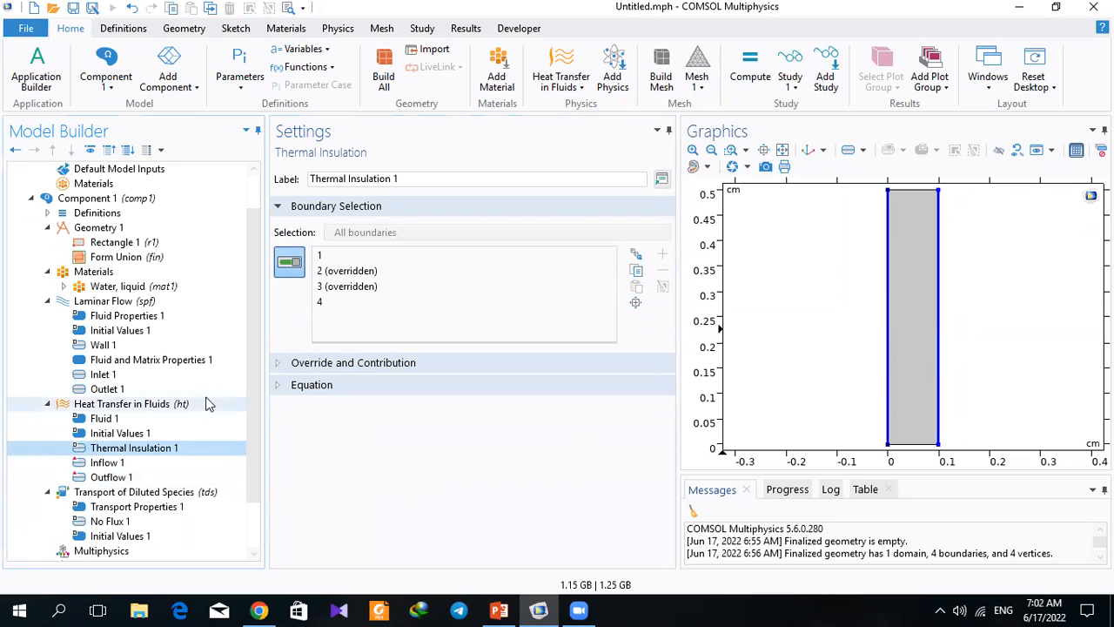
{"action": "left_click", "coordinate": [171, 403]}
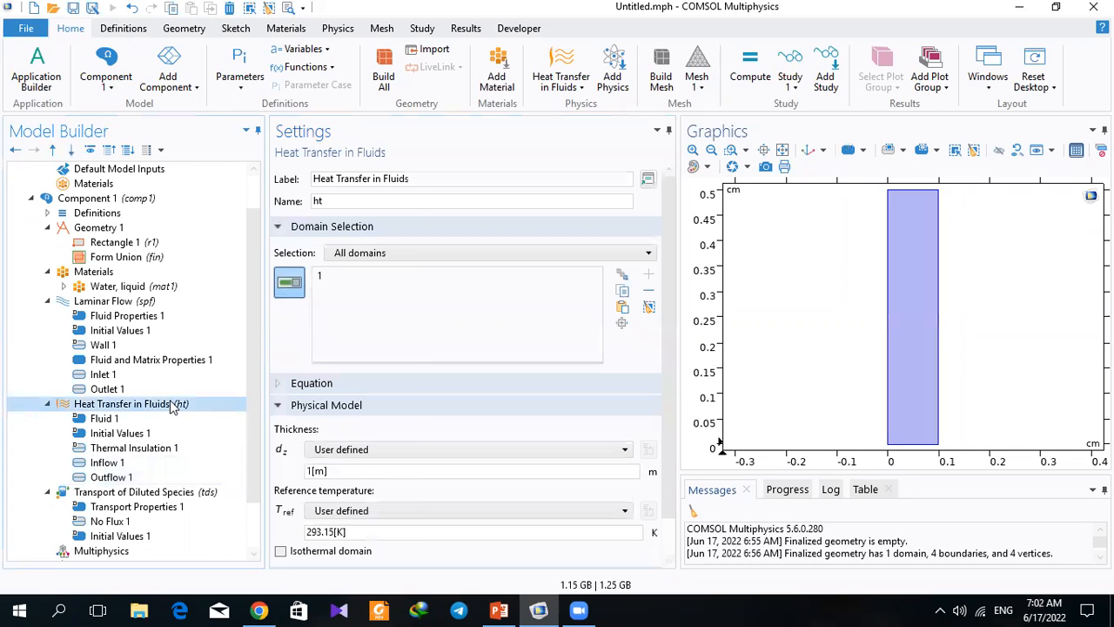
{"action": "right_click", "coordinate": [170, 401]}
{"action": "left_click", "coordinate": [232, 139]}
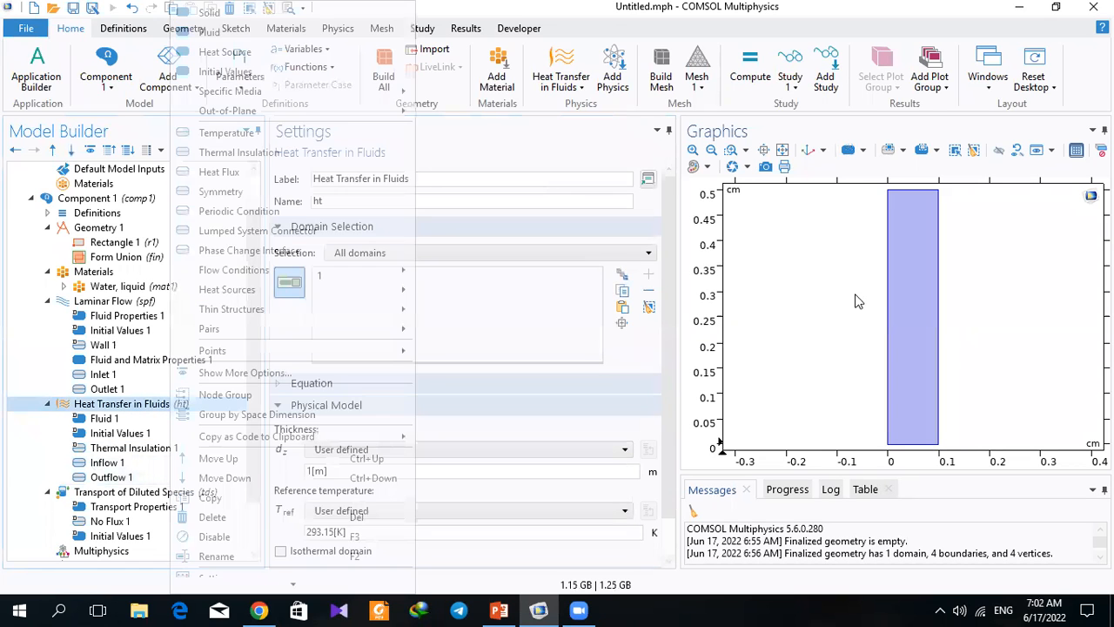
{"action": "left_click", "coordinate": [888, 302]}
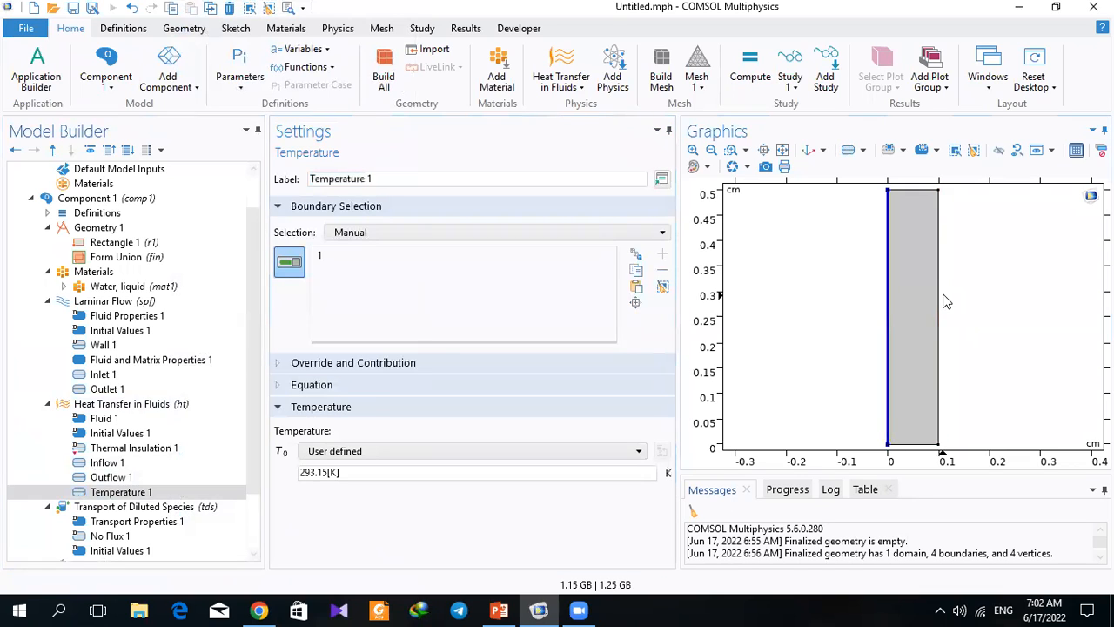
{"action": "left_click", "coordinate": [939, 301]}
Step: Set the user-defined temperature of the Temperature boundary condition to 800[degC]
{"action": "left_click", "coordinate": [306, 473]}
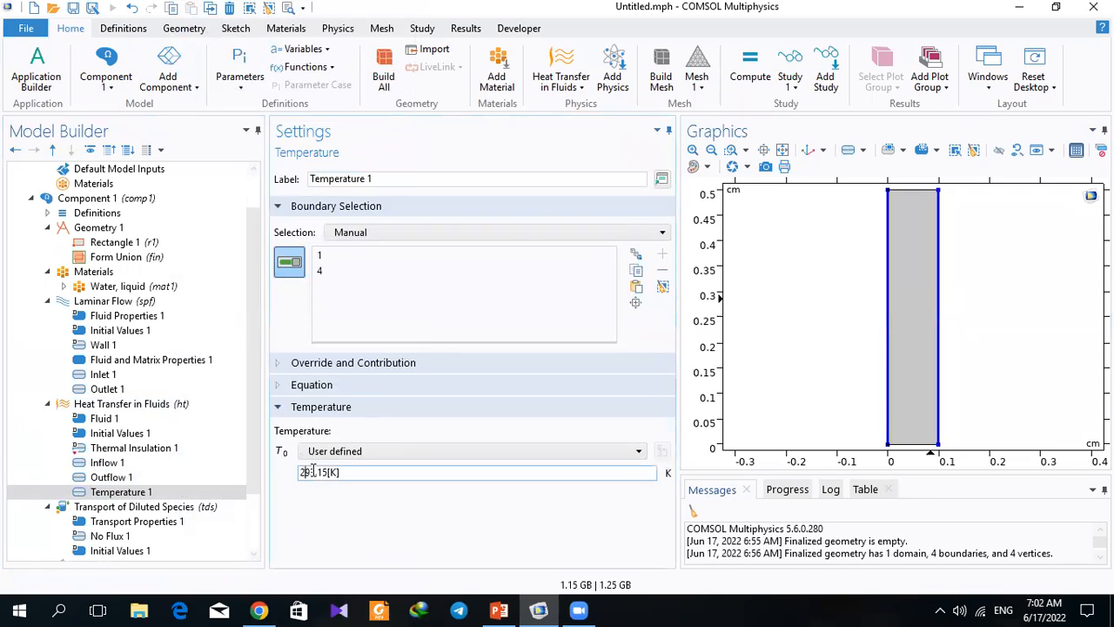
{"action": "triple_click", "coordinate": [307, 473]}
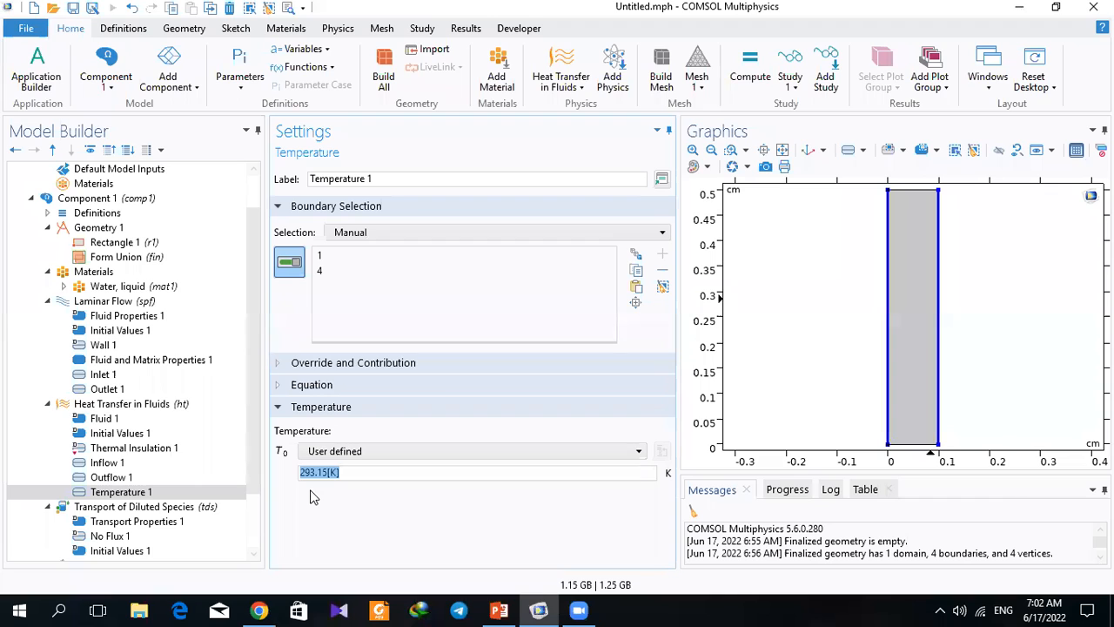
{"action": "type", "text": "800[degC"}
Step: Add a Porous Medium from the specific media to Heat Transfer in Fluids and assign it to the rectangle domain
{"action": "left_click", "coordinate": [101, 406]}
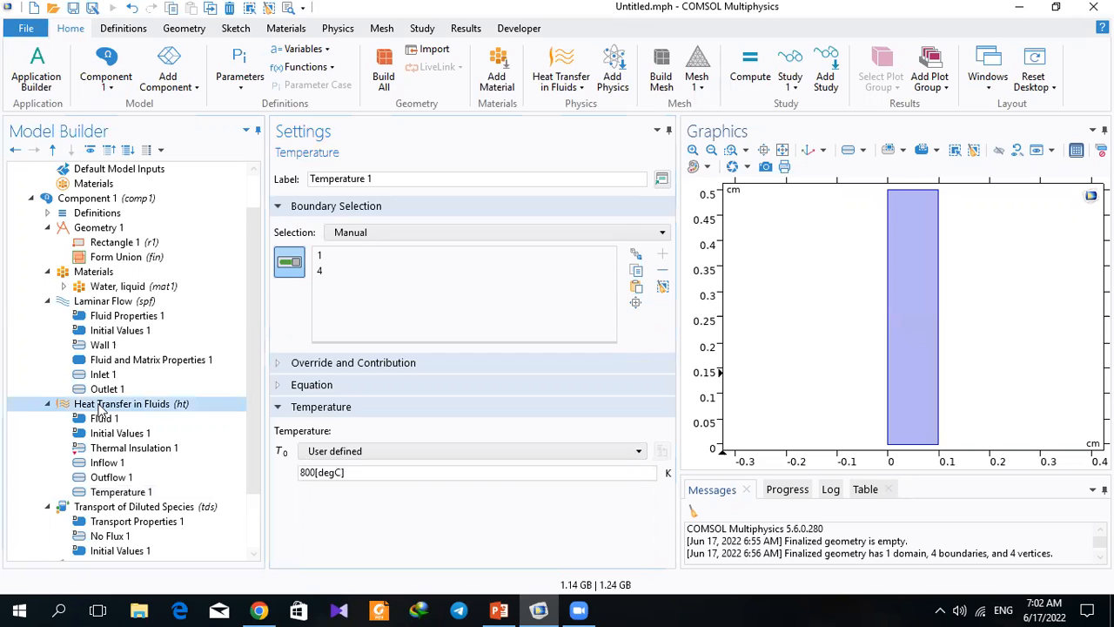
{"action": "right_click", "coordinate": [111, 408]}
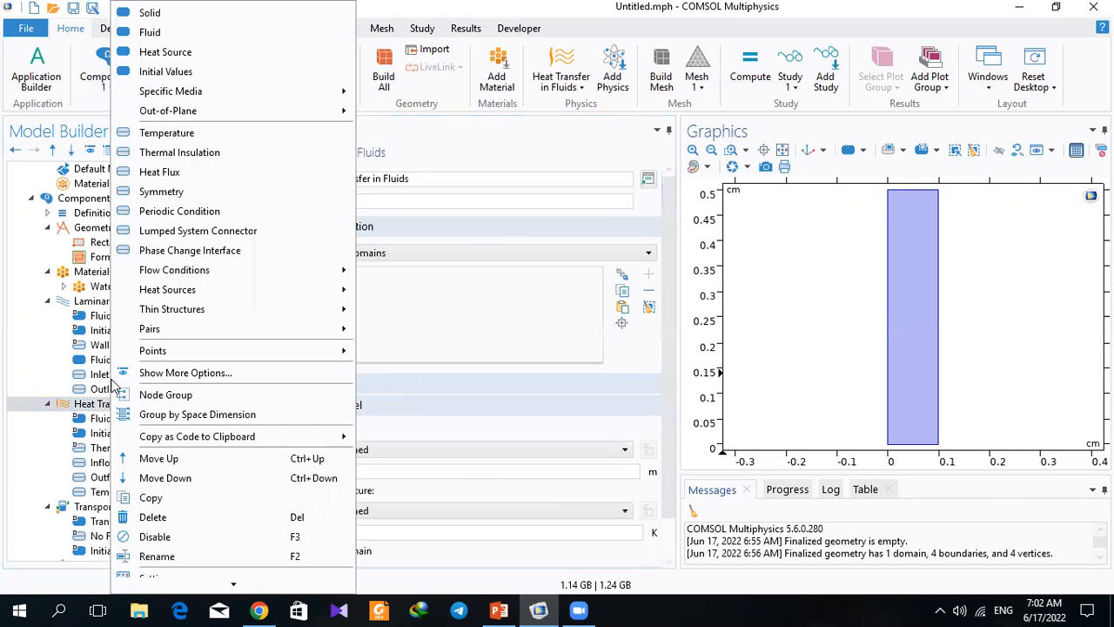
{"action": "mouse_move", "coordinate": [223, 93]}
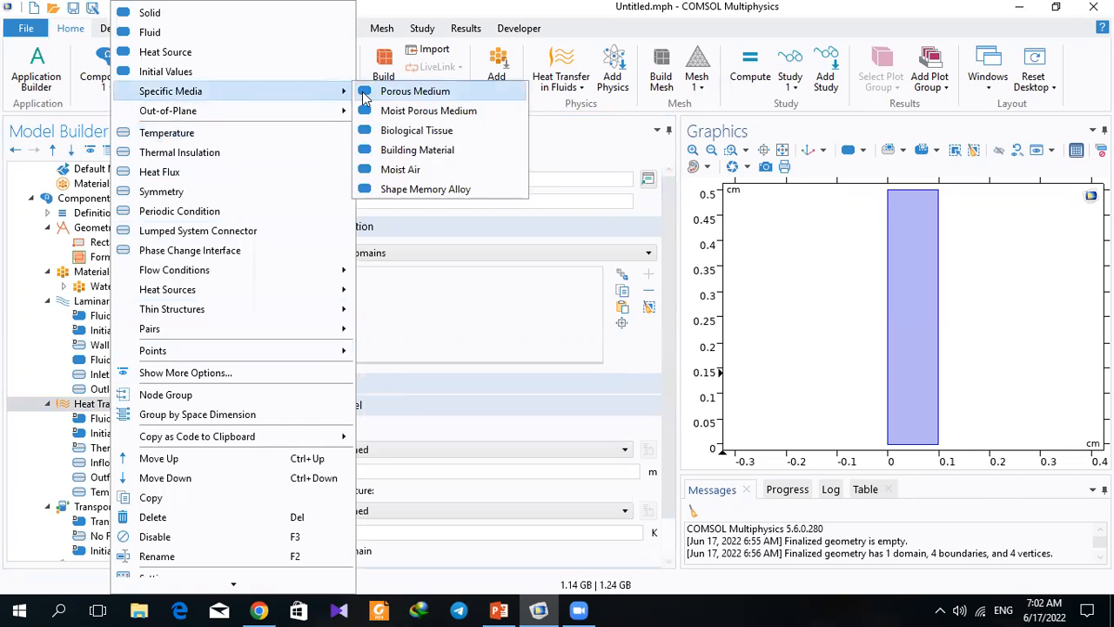
{"action": "left_click", "coordinate": [363, 96]}
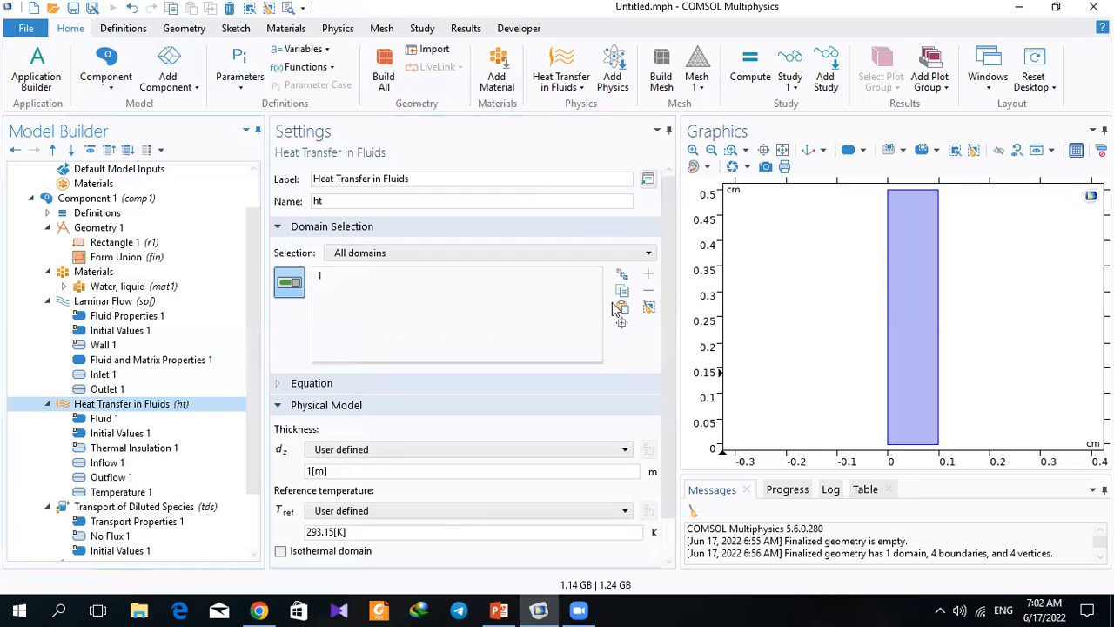
{"action": "left_click", "coordinate": [939, 369]}
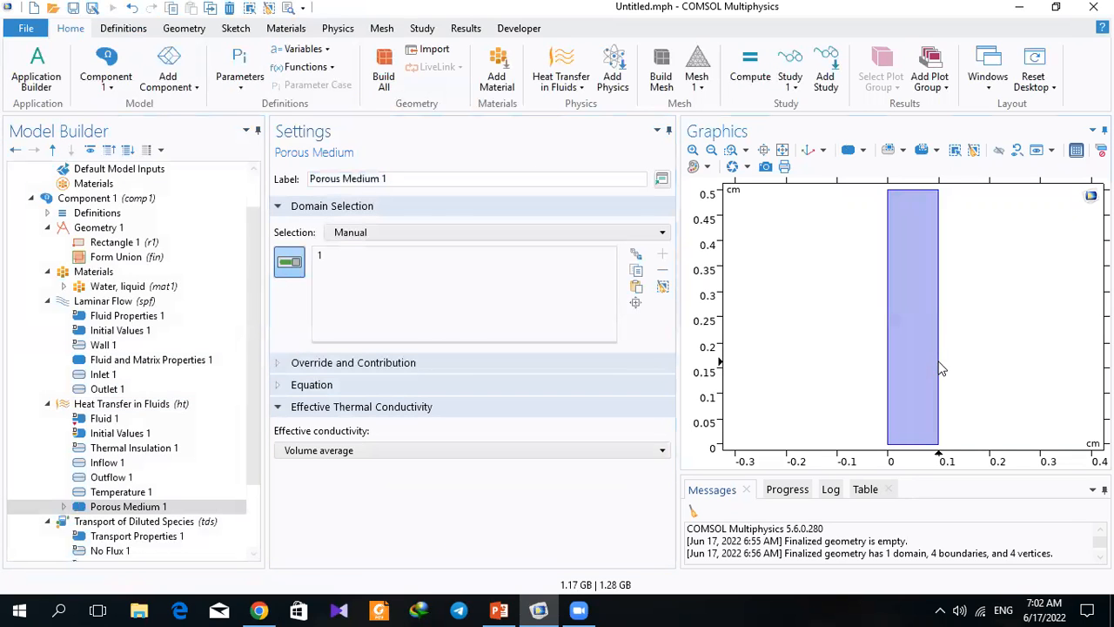
Step: Set the heat convection velocity field of the Porous Medium's Fluid subnode to Velocity field (spf)
{"action": "scroll", "coordinate": [249, 429], "scroll_direction": "down", "scroll_amount": 2}
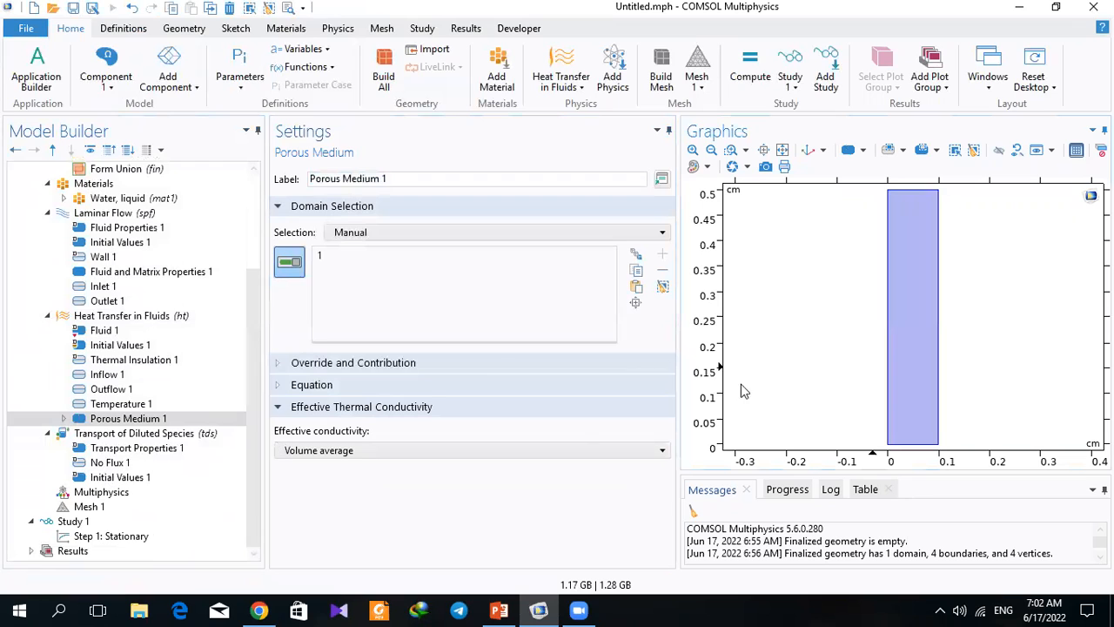
{"action": "left_click", "coordinate": [64, 419]}
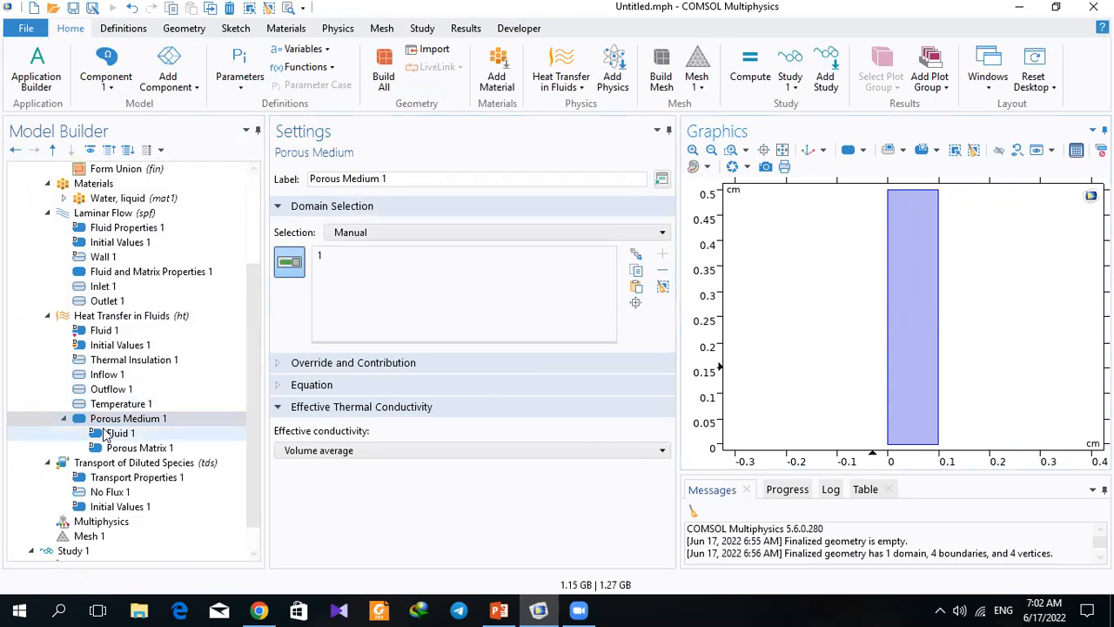
{"action": "left_click", "coordinate": [104, 433]}
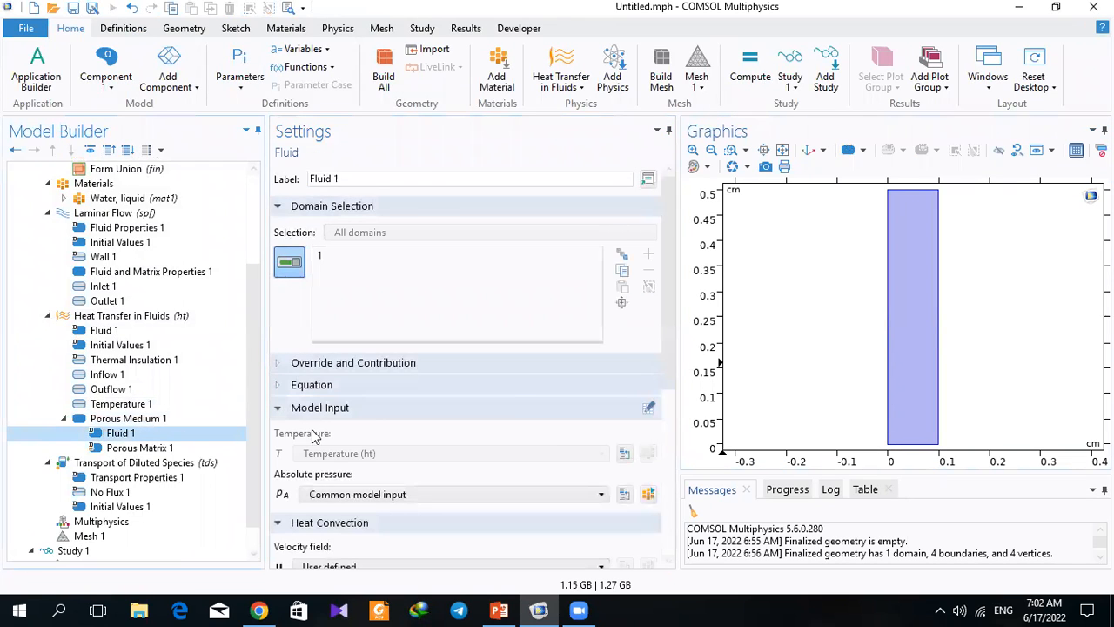
{"action": "left_click_drag", "start_coordinate": [667, 373], "coordinate": [679, 475]}
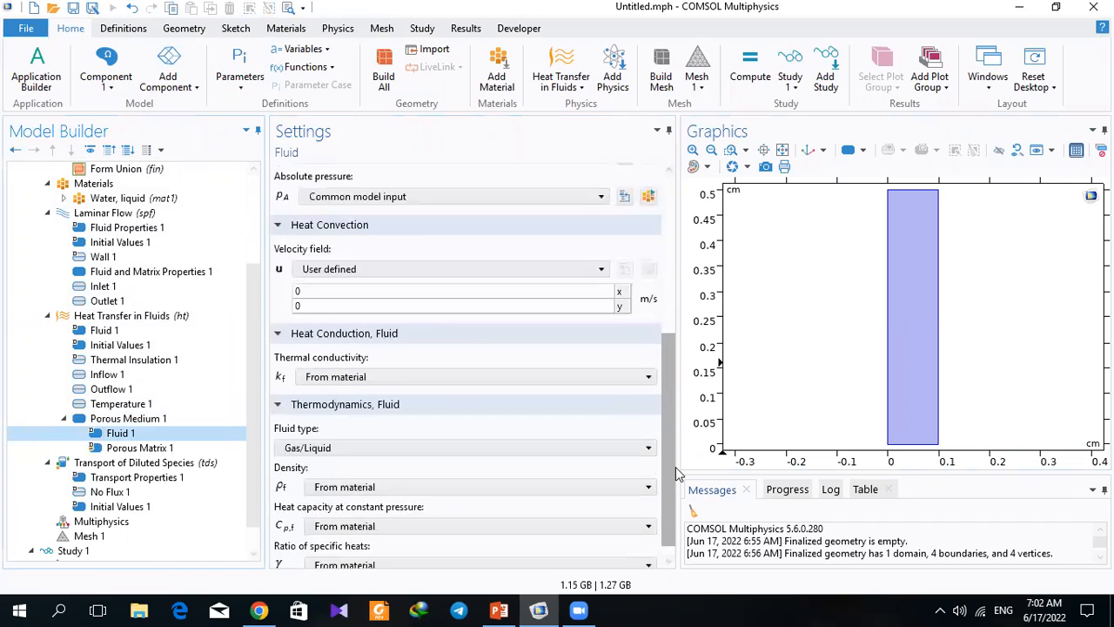
{"action": "left_click", "coordinate": [356, 271]}
{"action": "left_click", "coordinate": [339, 287]}
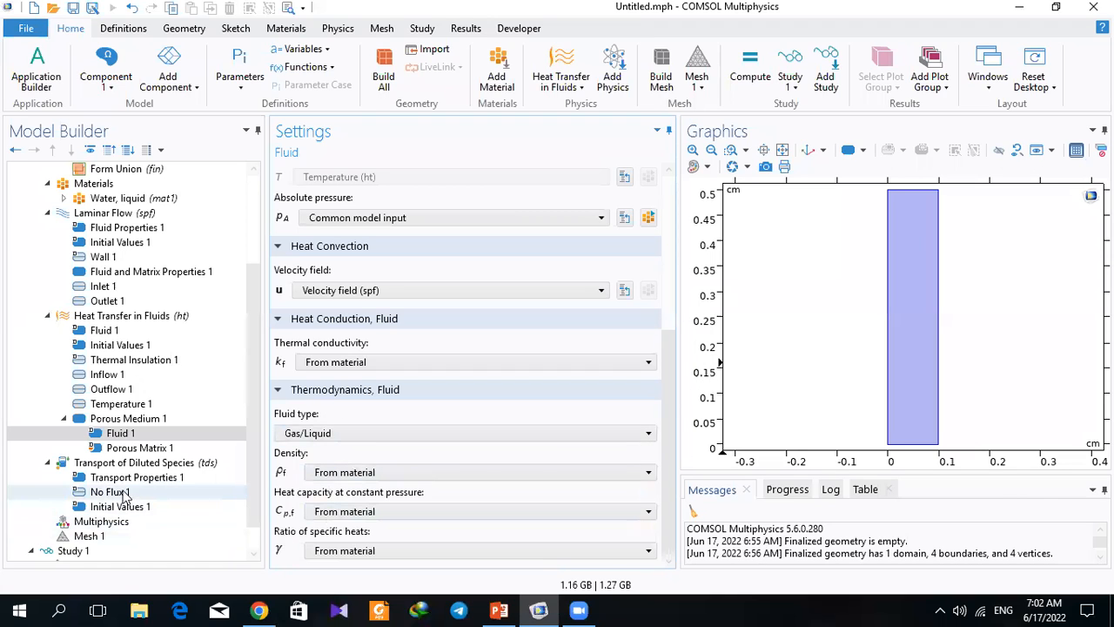
Step: Review the Porous Medium's effective conductivity and the settings of its Fluid and Porous Matrix subnodes
{"action": "left_click", "coordinate": [111, 450]}
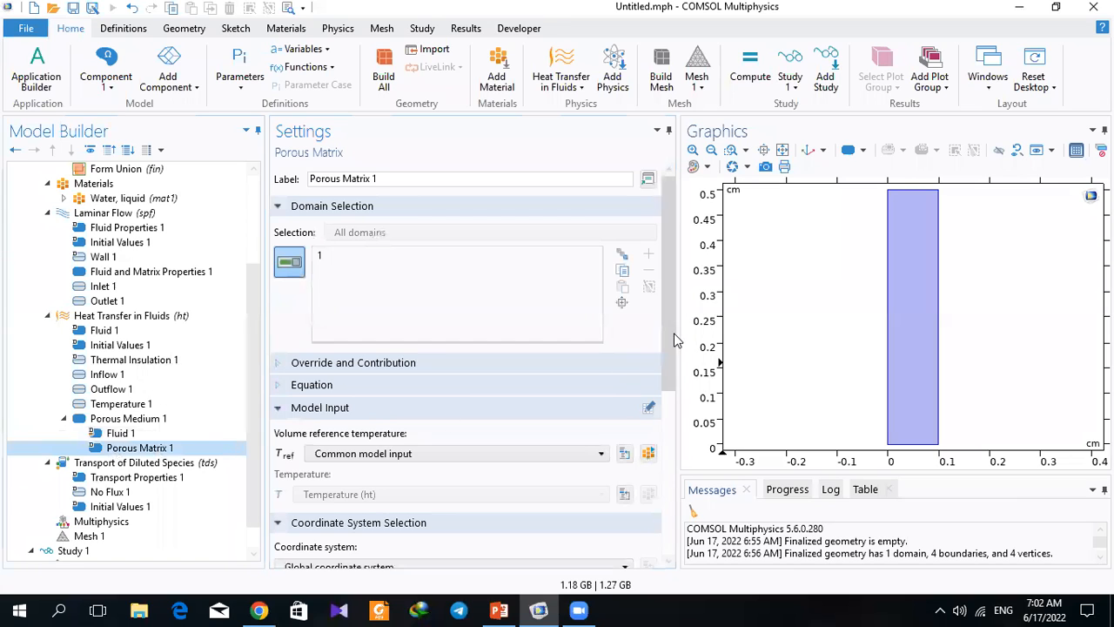
{"action": "scroll", "coordinate": [664, 446], "scroll_direction": "down", "scroll_amount": 5}
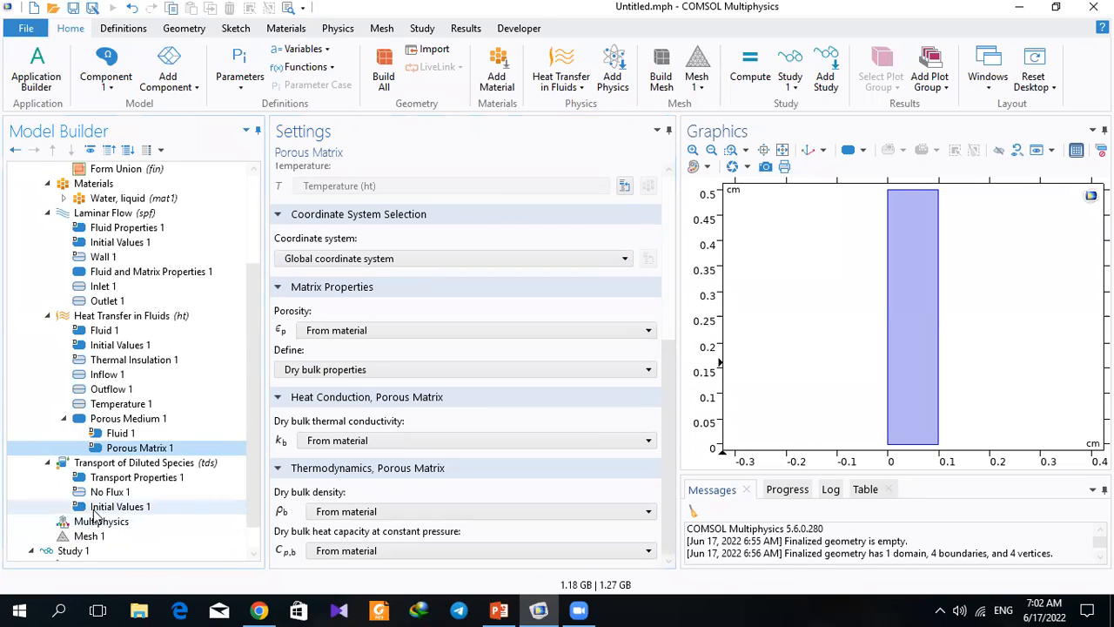
{"action": "left_click", "coordinate": [96, 420]}
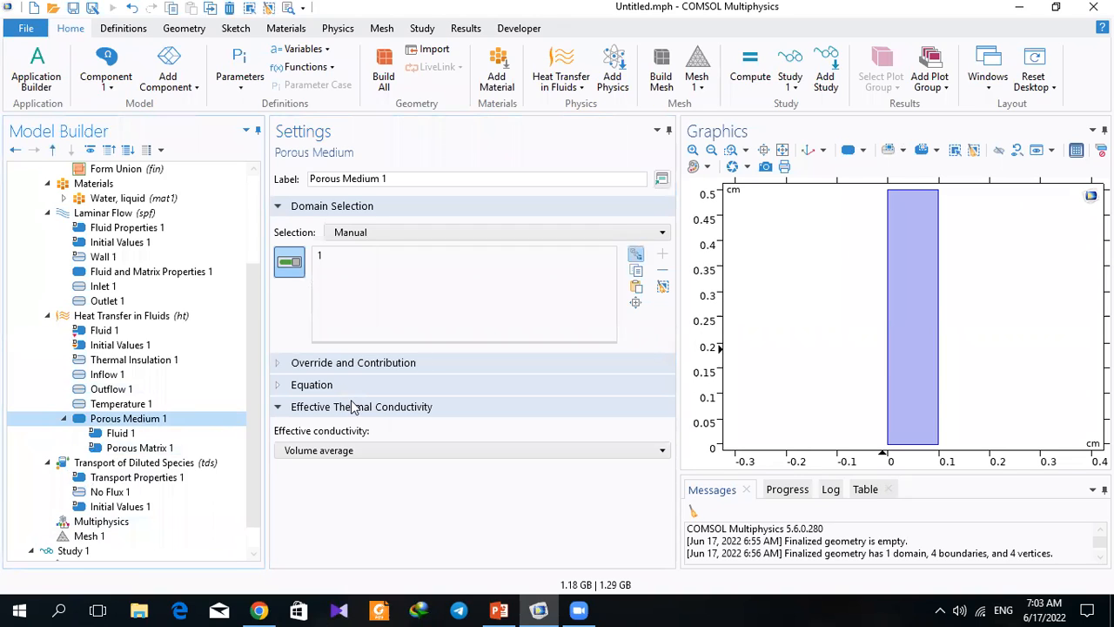
{"action": "left_click", "coordinate": [108, 435]}
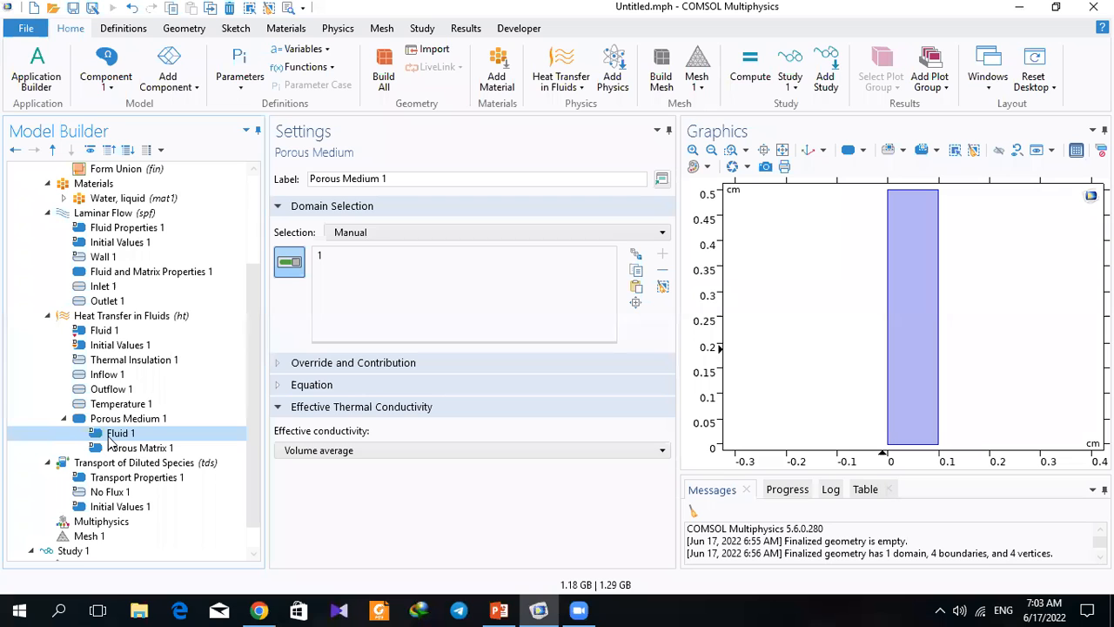
{"action": "left_click", "coordinate": [123, 449]}
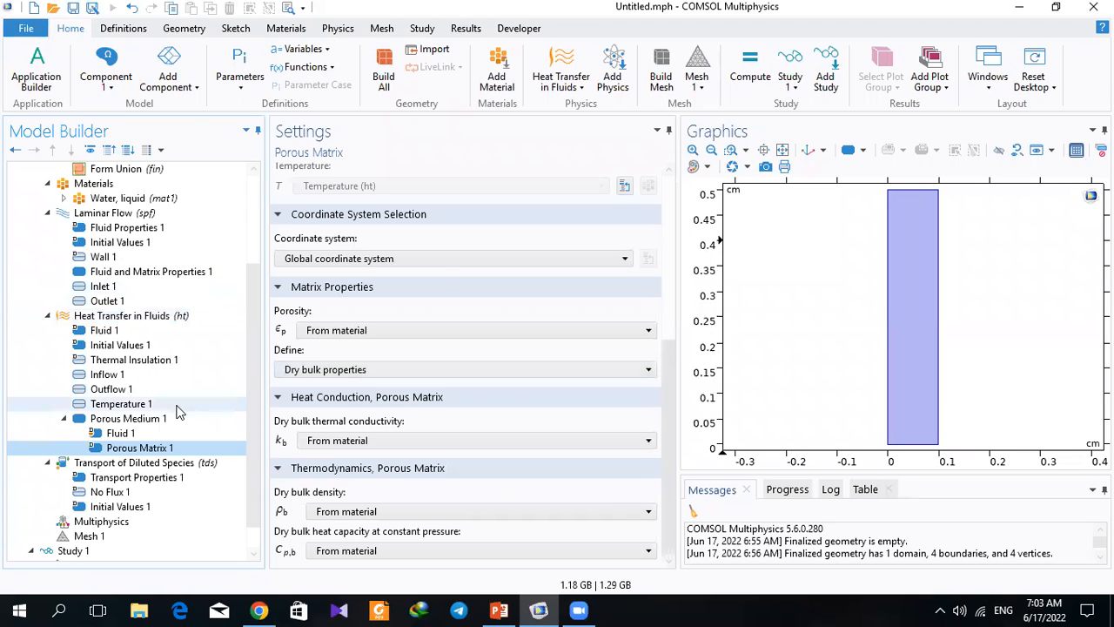
{"action": "left_click", "coordinate": [140, 435]}
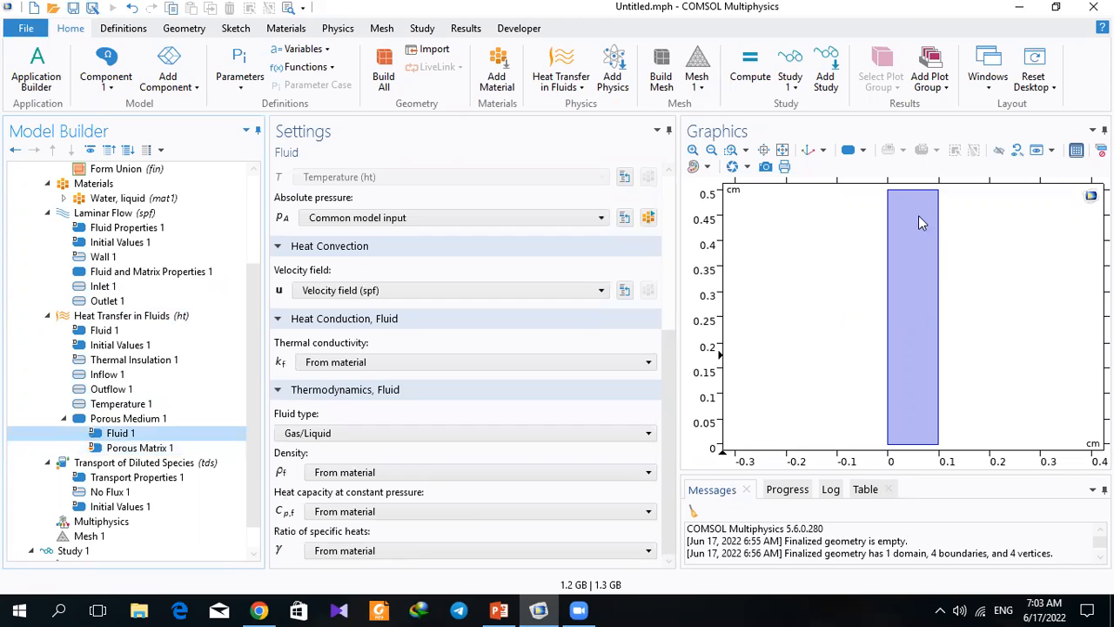
{"action": "left_click", "coordinate": [135, 447]}
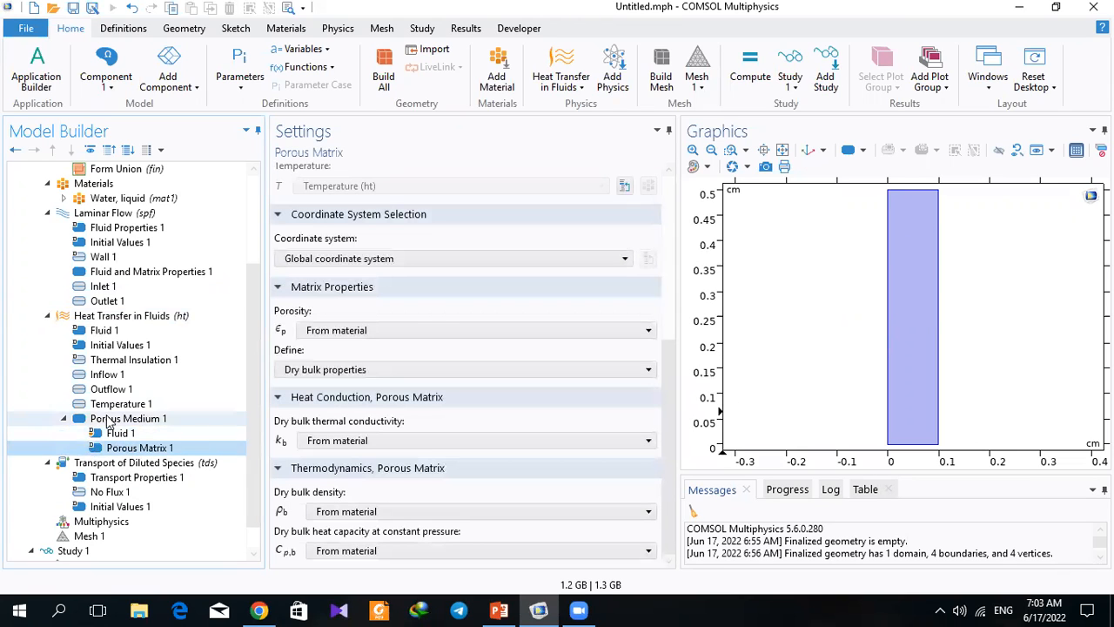
Step: Remove the rectangle domain from the Porous Medium's selection in Heat Transfer in Fluids
{"action": "left_click", "coordinate": [140, 419]}
{"action": "left_click", "coordinate": [894, 334]}
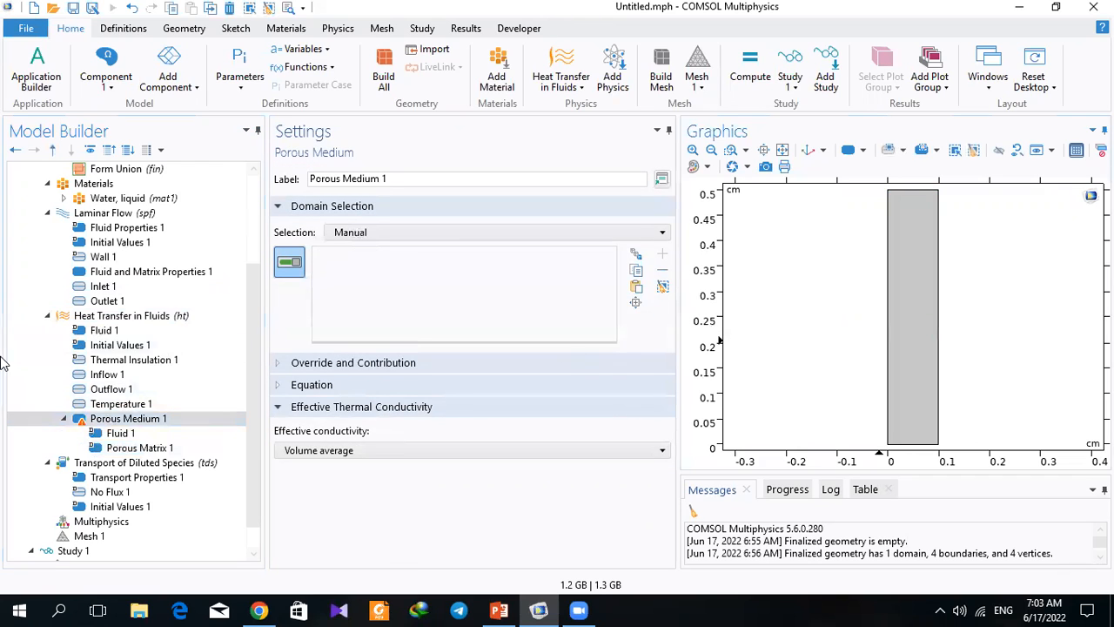
{"action": "left_click", "coordinate": [128, 448]}
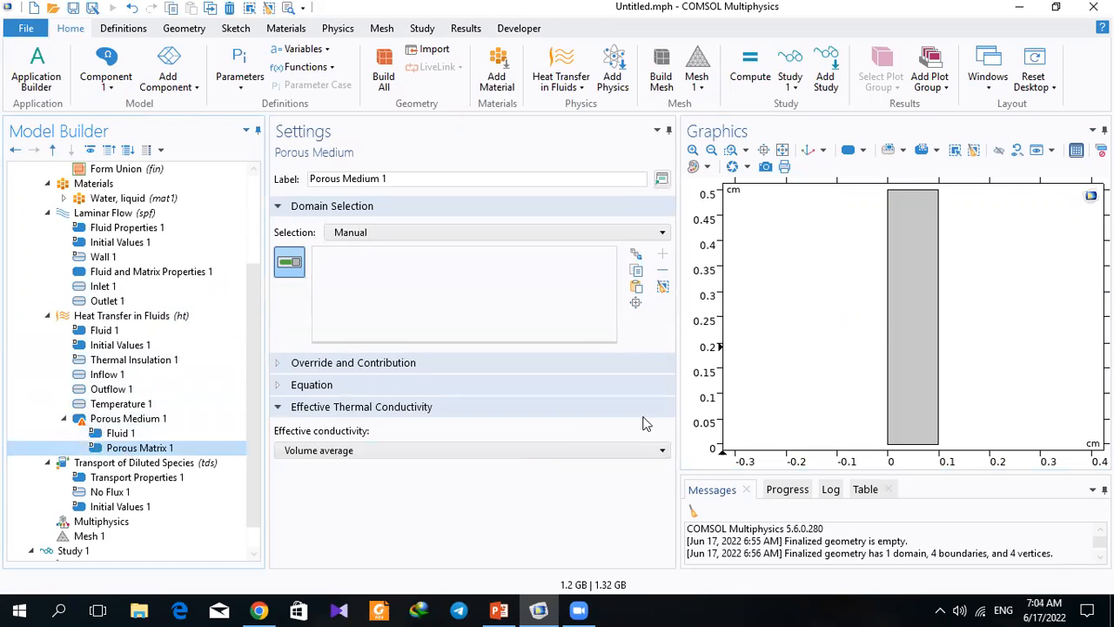
Step: Expand the dependent variables of Transport of Diluted Species and rename the existing concentration to cA
{"action": "scroll", "coordinate": [139, 431], "scroll_direction": "down", "scroll_amount": 1}
{"action": "left_click", "coordinate": [81, 435]}
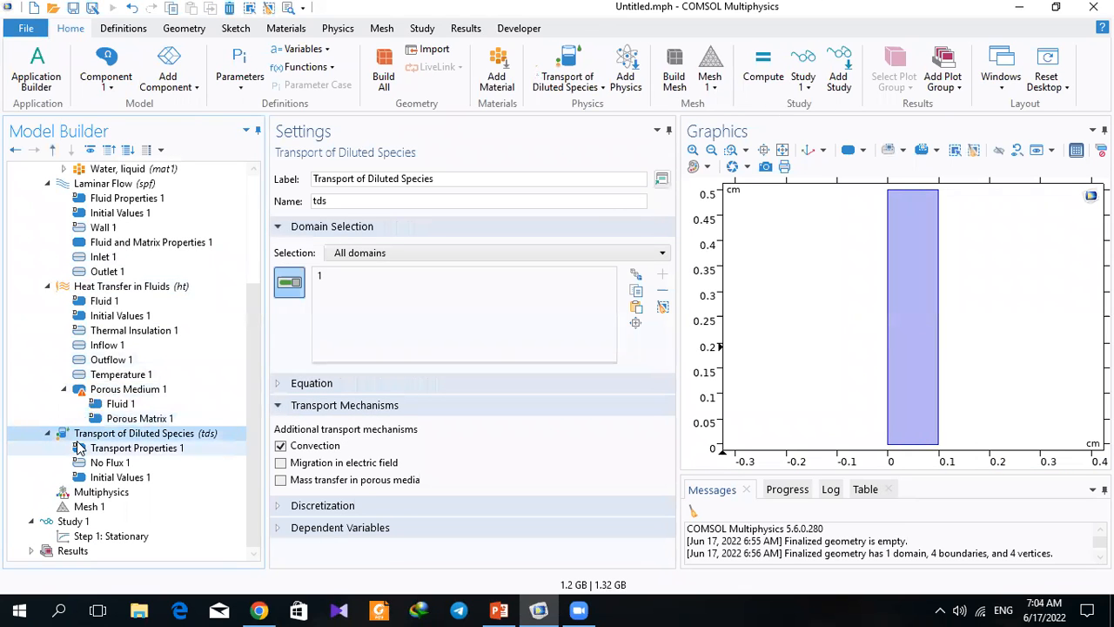
{"action": "left_click", "coordinate": [297, 529]}
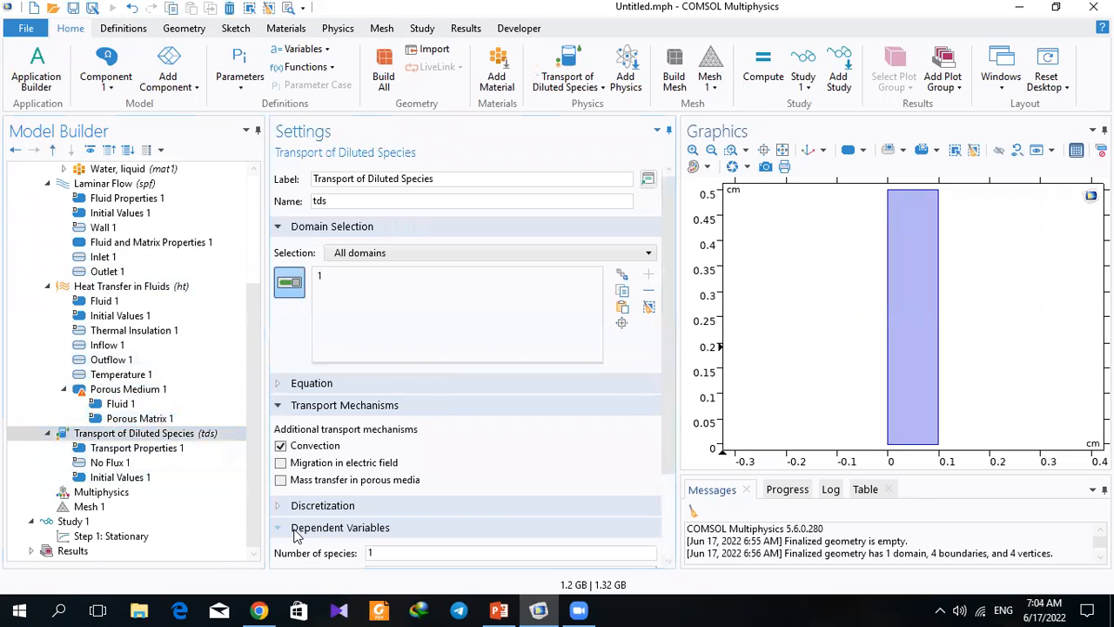
{"action": "scroll", "coordinate": [666, 392], "scroll_direction": "down", "scroll_amount": 2}
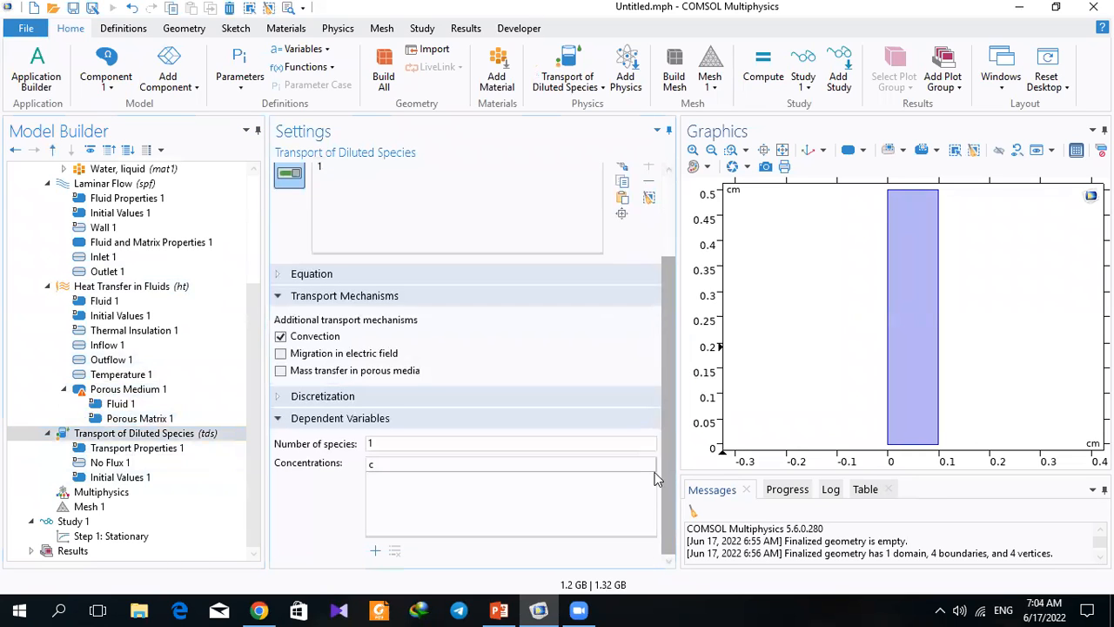
{"action": "left_click", "coordinate": [415, 468]}
{"action": "left_click", "coordinate": [439, 462]}
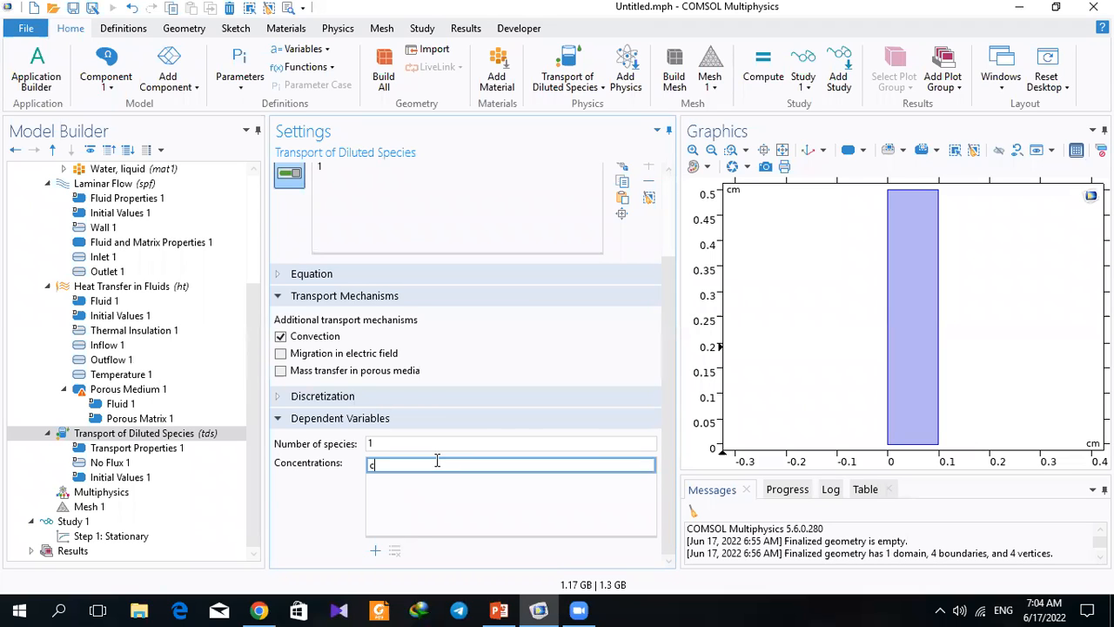
{"action": "type", "text": "A"}
Step: Add a second species to Transport of Diluted Species and name its concentration cB
{"action": "left_click", "coordinate": [375, 550]}
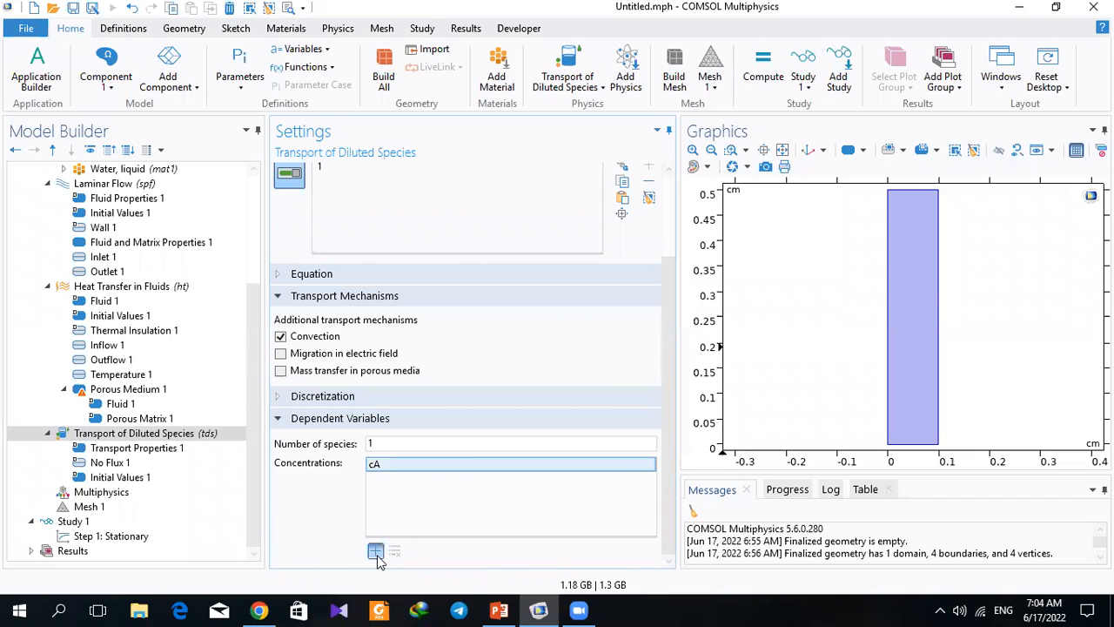
{"action": "left_click", "coordinate": [409, 479]}
{"action": "left_click", "coordinate": [421, 480]}
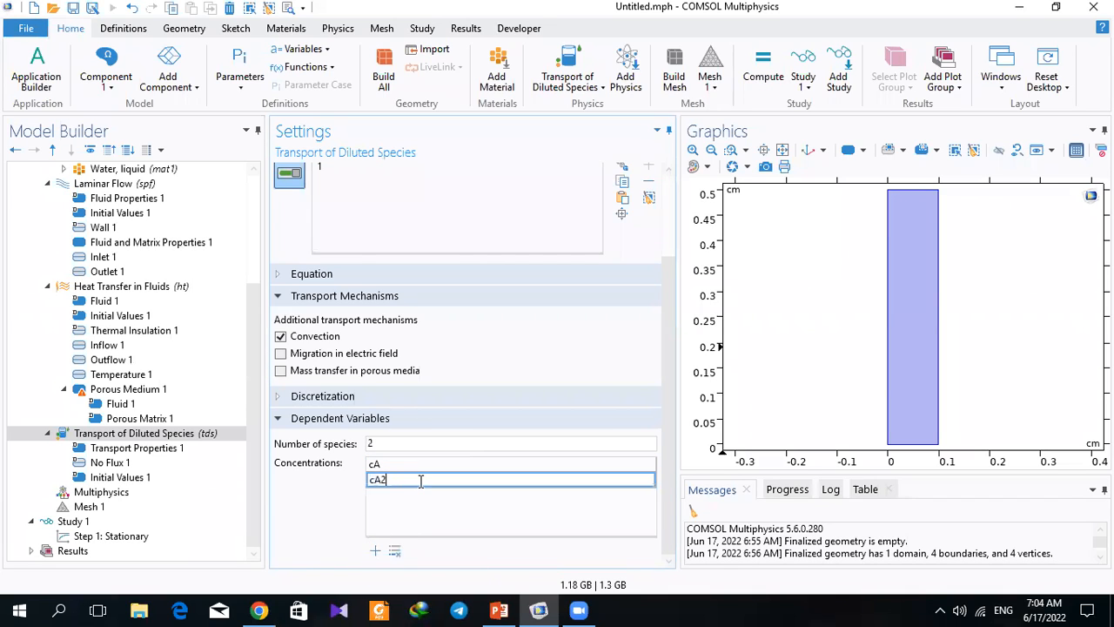
{"action": "key", "text": "BackSpace"}
{"action": "key", "text": "BackSpace"}
{"action": "type", "text": "B"}
{"action": "key", "text": "Return"}
Step: Add a third species to Transport of Diluted Species and name its concentration cC
{"action": "left_click", "coordinate": [375, 550]}
{"action": "double_click", "coordinate": [397, 493]}
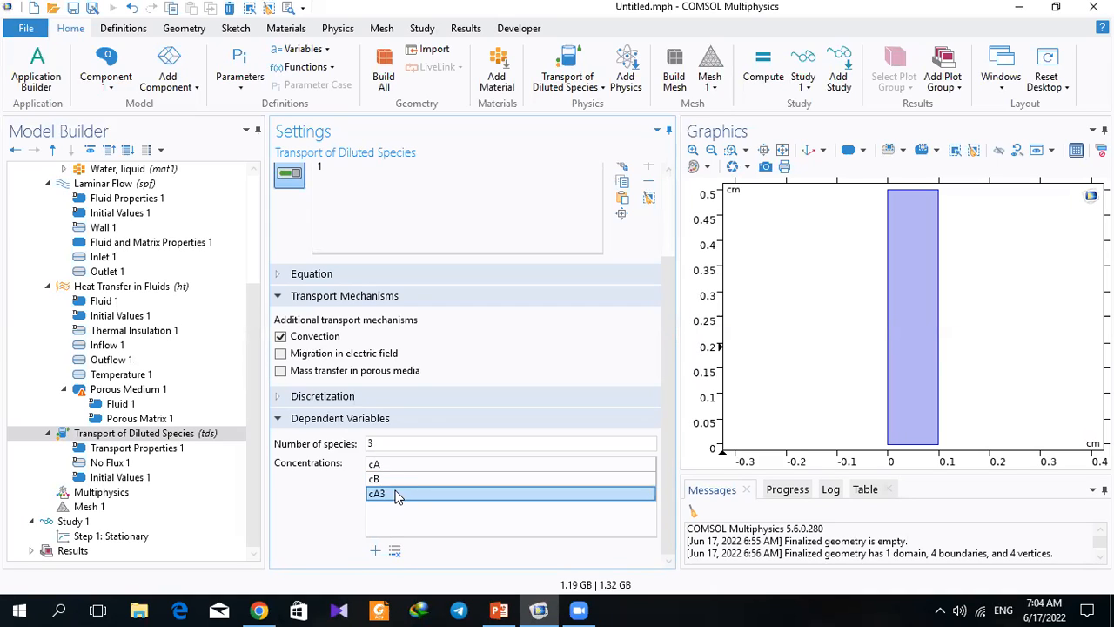
{"action": "key", "text": "BackSpace"}
{"action": "key", "text": "BackSpace"}
{"action": "type", "text": "C"}
{"action": "key", "text": "Return"}
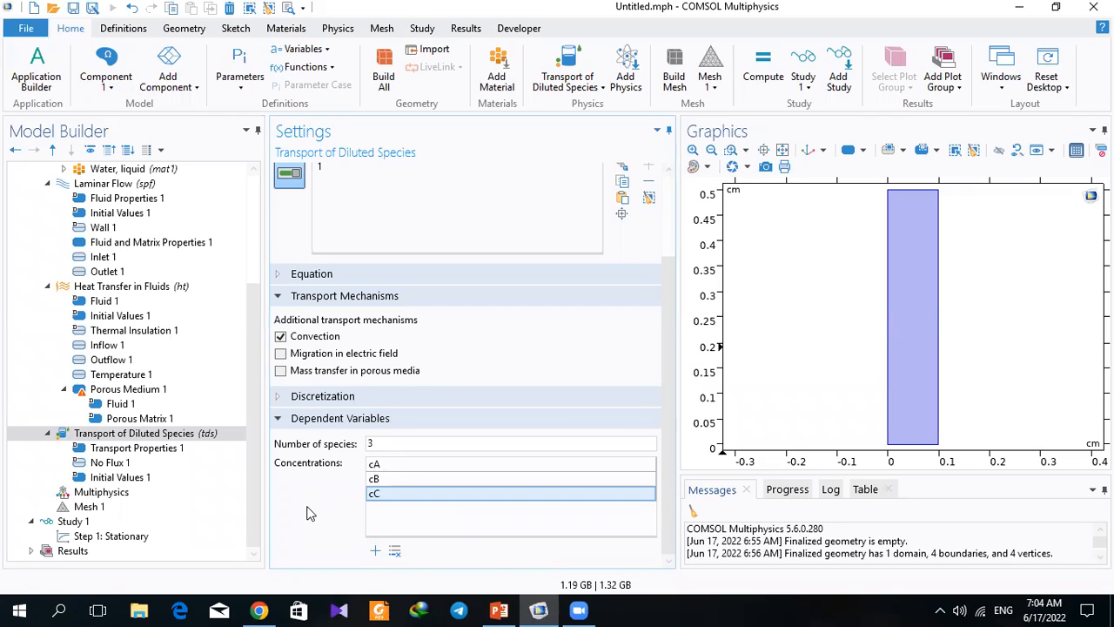
Step: Add an Inflow condition to Transport of Diluted Species on the rectangle's bottom edge with concentrations of 1 mol/m³ for cA and 2 mol/m³ for cB
{"action": "right_click", "coordinate": [94, 434]}
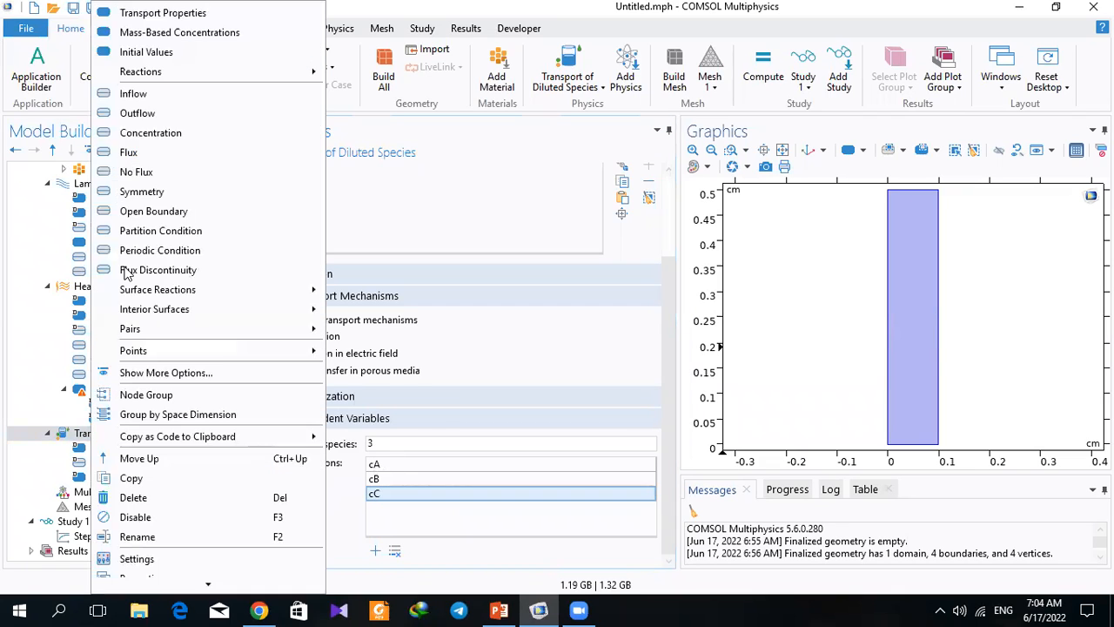
{"action": "left_click", "coordinate": [116, 97]}
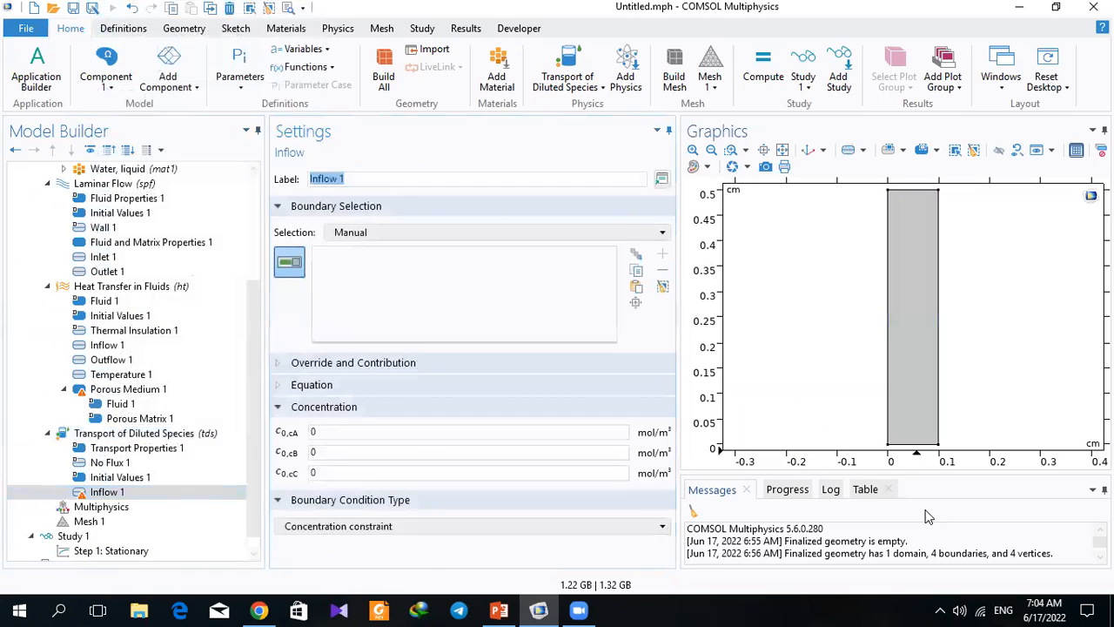
{"action": "left_click", "coordinate": [911, 446]}
{"action": "left_click", "coordinate": [317, 432]}
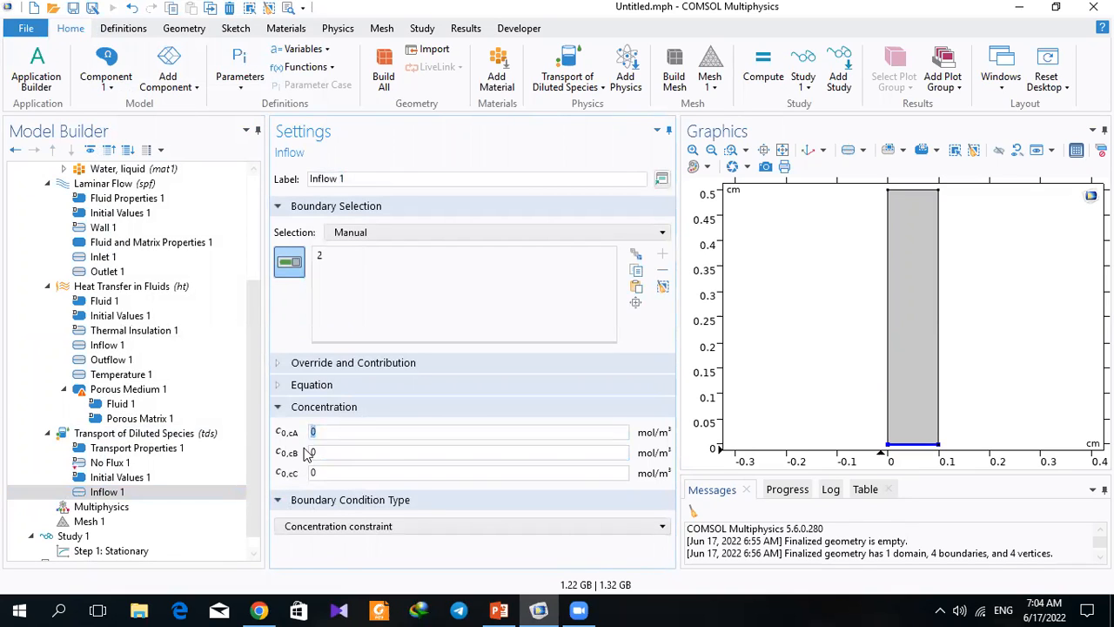
{"action": "type", "text": "1"}
{"action": "key", "text": "Tab"}
{"action": "type", "text": "2"}
{"action": "key", "text": "Tab"}
{"action": "left_click", "coordinate": [287, 475]}
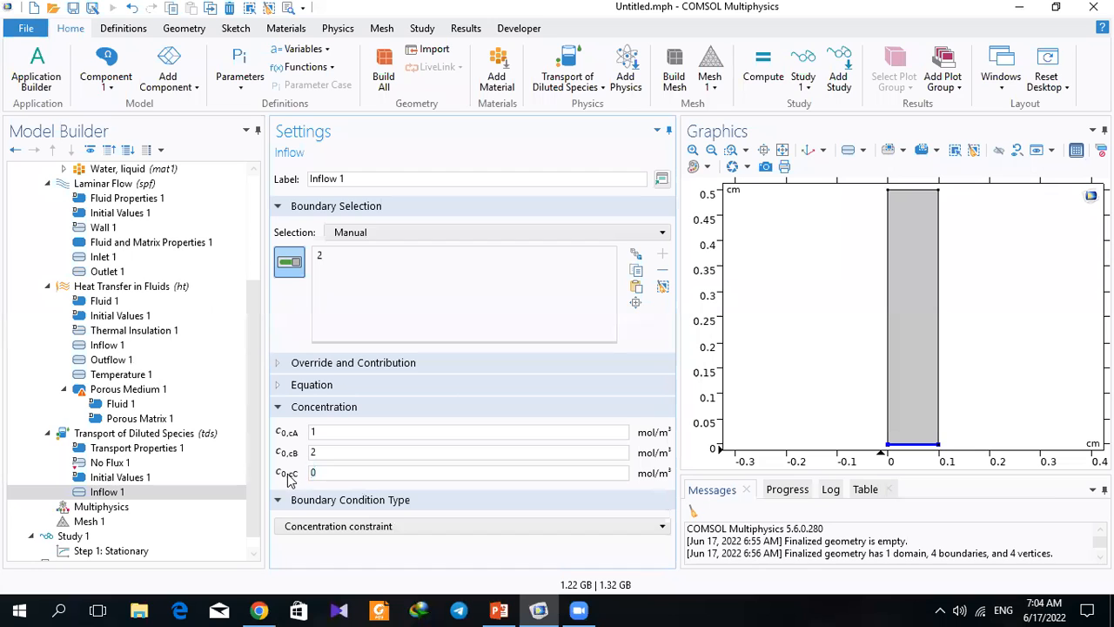
Step: Add an Outflow condition to Transport of Diluted Species on the rectangle's top edge and check the No Flux boundaries
{"action": "left_click", "coordinate": [104, 433]}
{"action": "right_click", "coordinate": [91, 433]}
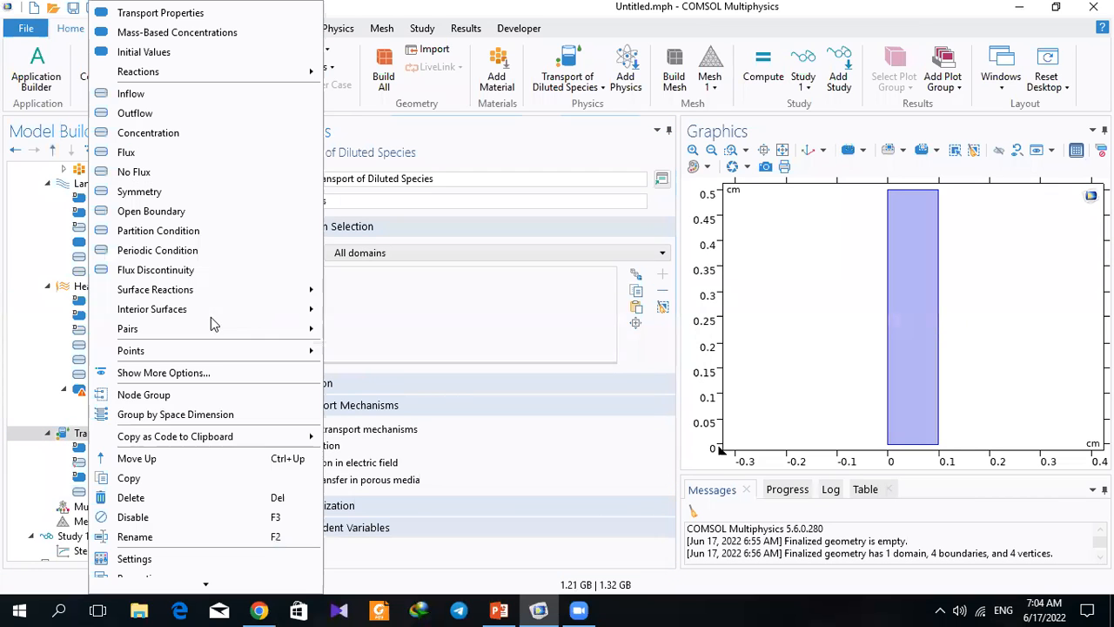
{"action": "left_click", "coordinate": [135, 113]}
{"action": "left_click", "coordinate": [893, 190]}
{"action": "left_click", "coordinate": [109, 463]}
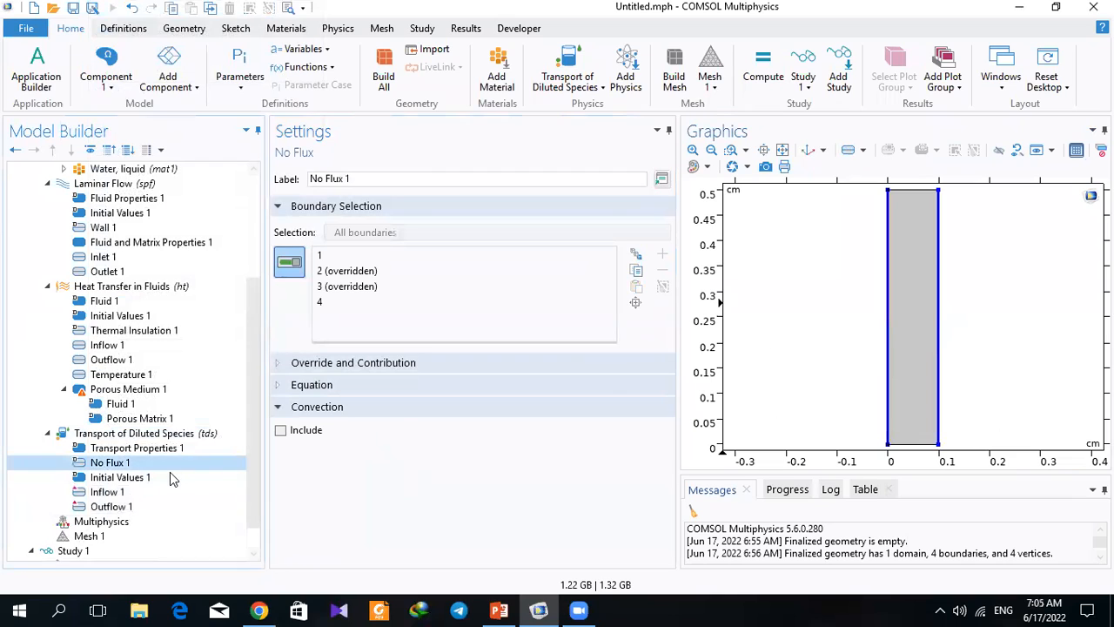
Step: Set the convection velocity field in the species' Transport Properties to Velocity field (spf)
{"action": "left_click", "coordinate": [97, 449]}
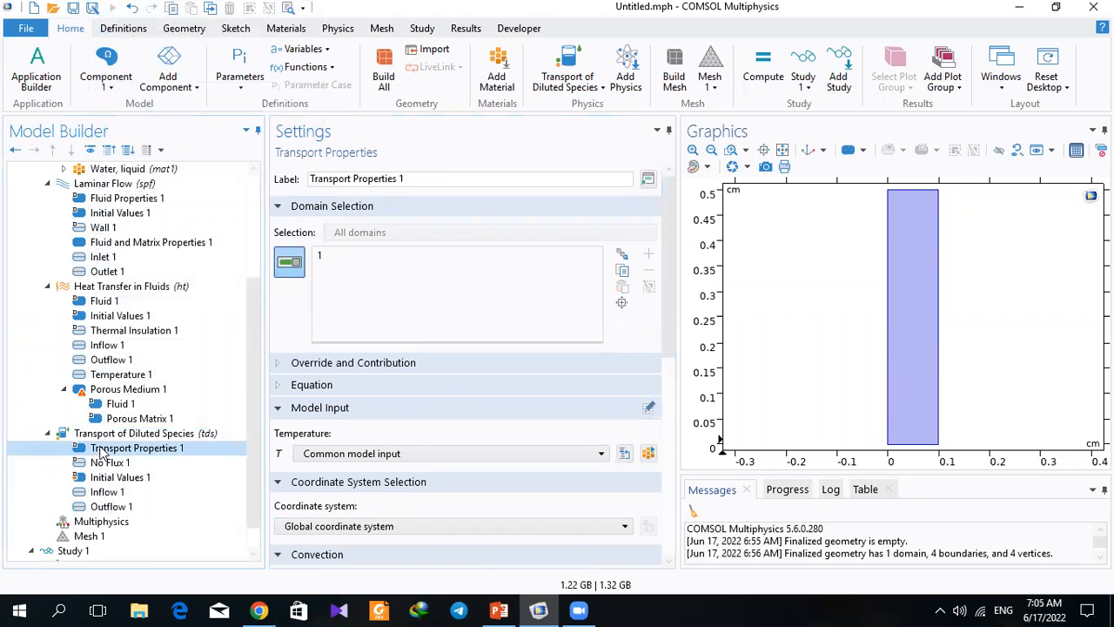
{"action": "scroll", "coordinate": [666, 289], "scroll_direction": "down", "scroll_amount": 10}
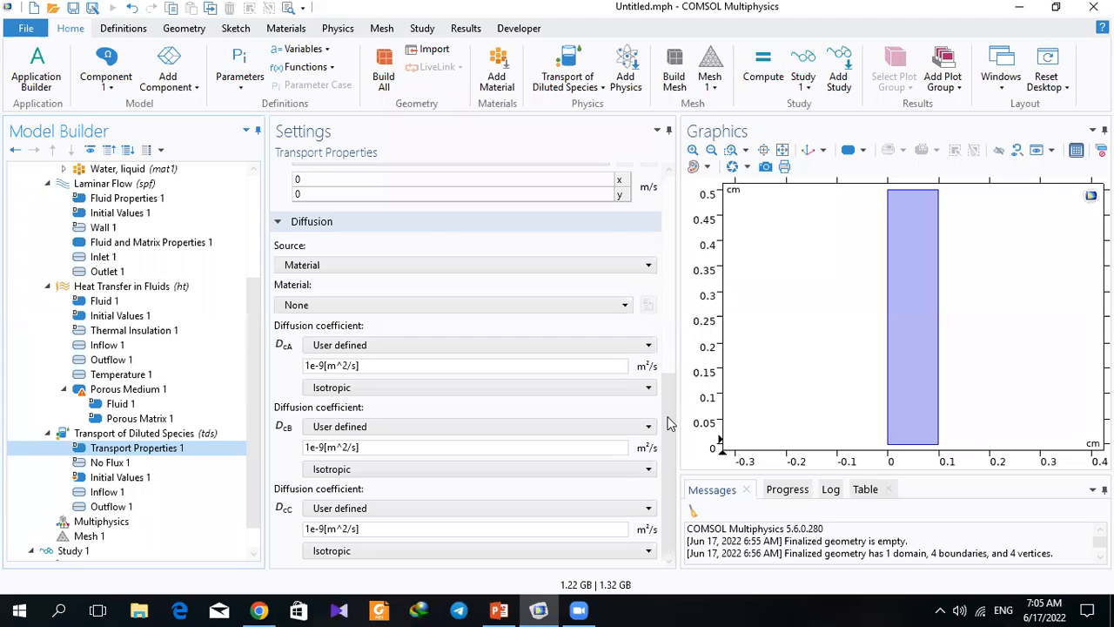
{"action": "scroll", "coordinate": [579, 351], "scroll_direction": "up", "scroll_amount": 5}
{"action": "left_click", "coordinate": [562, 365]}
{"action": "left_click", "coordinate": [397, 388]}
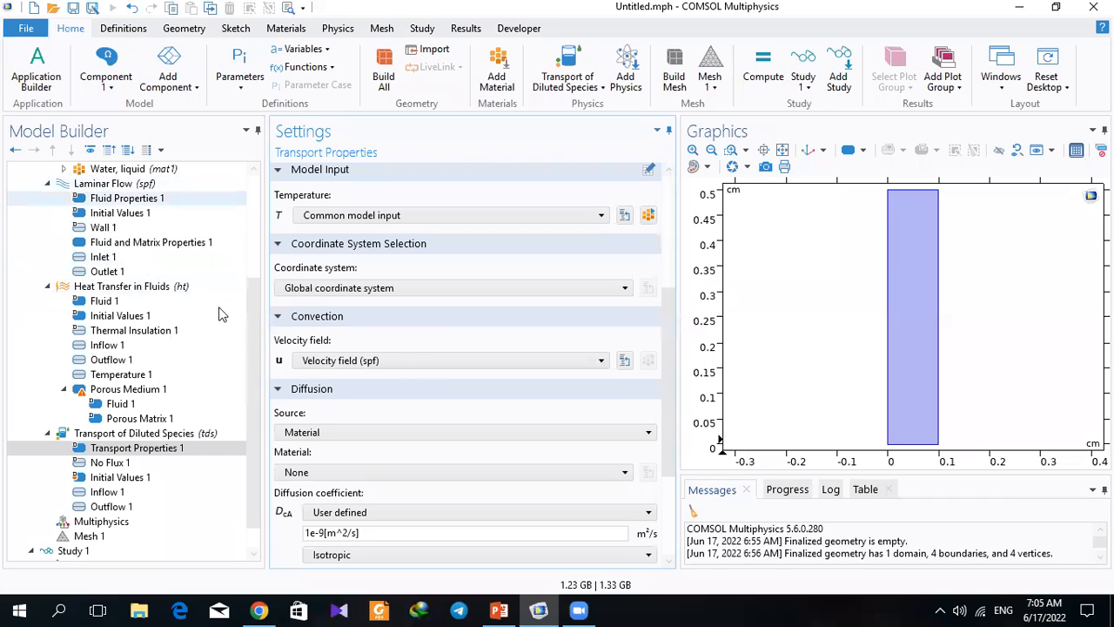
Step: Build the physics-controlled mesh at Normal element size and compute Study 1
{"action": "left_click", "coordinate": [78, 537]}
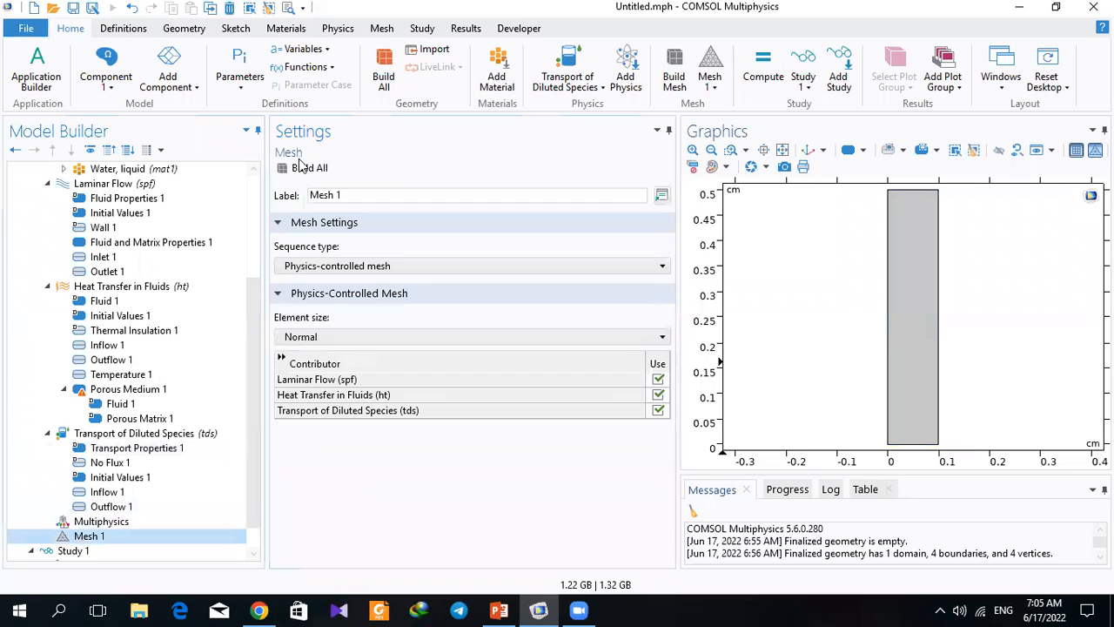
{"action": "left_click", "coordinate": [303, 169]}
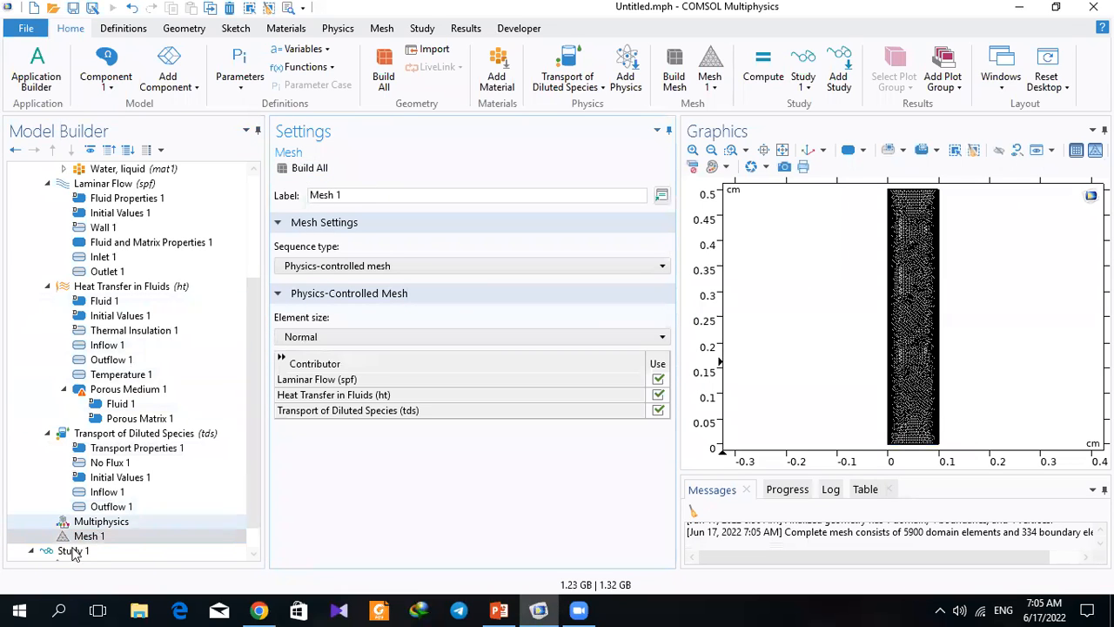
{"action": "scroll", "coordinate": [87, 505], "scroll_direction": "down", "scroll_amount": 2}
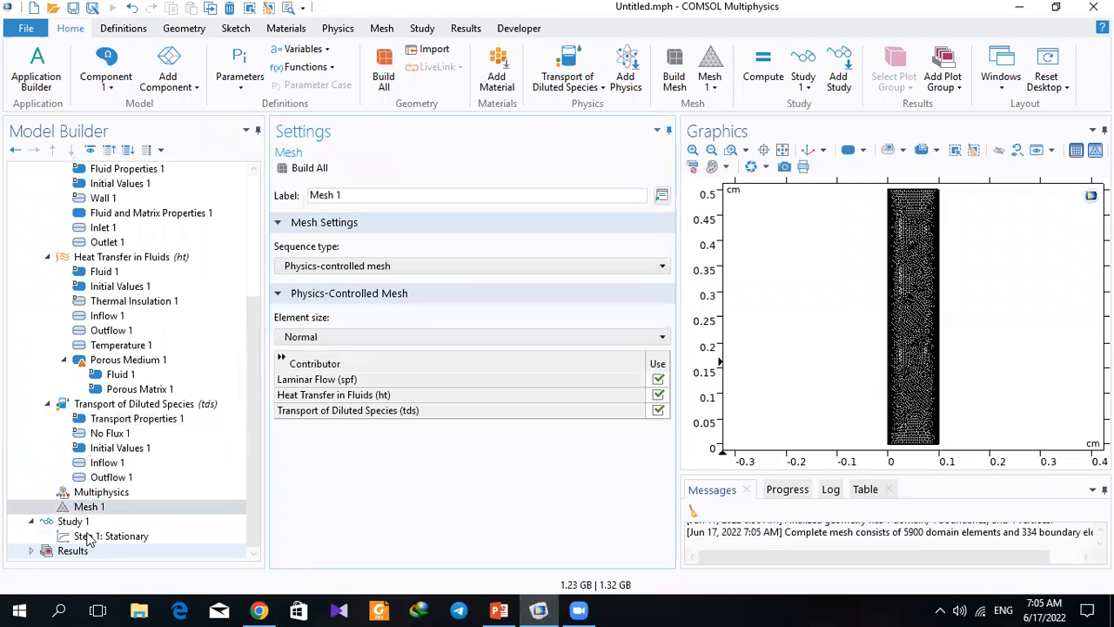
{"action": "left_click", "coordinate": [78, 522]}
{"action": "left_click", "coordinate": [297, 169]}
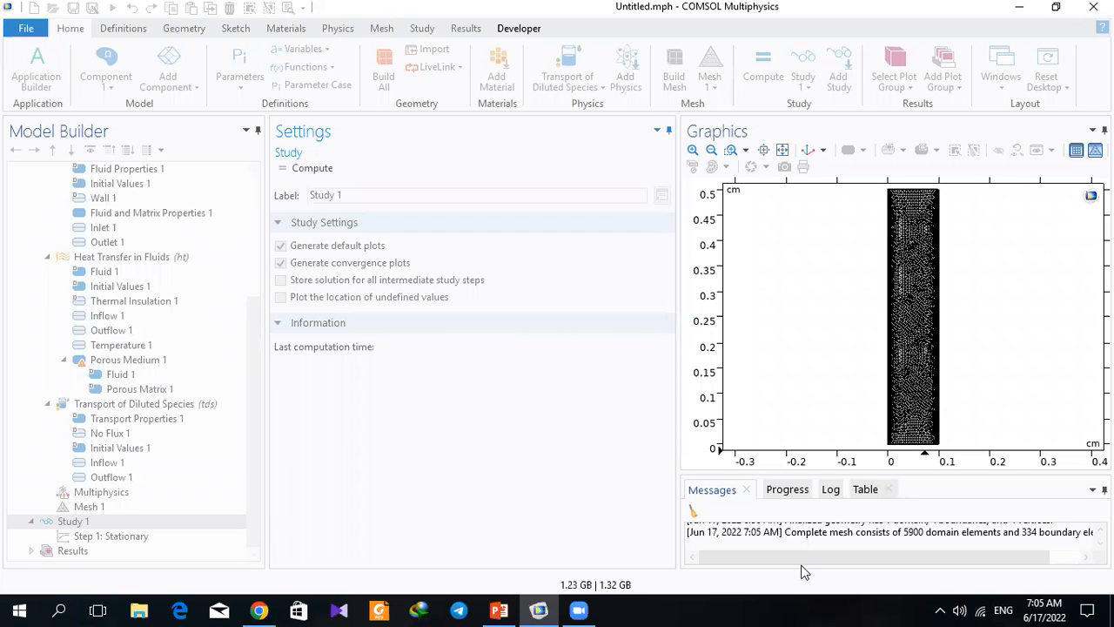
Step: Follow the solver's progress details and convergence plot while Study 1 is computing
{"action": "mouse_move", "coordinate": [539, 610]}
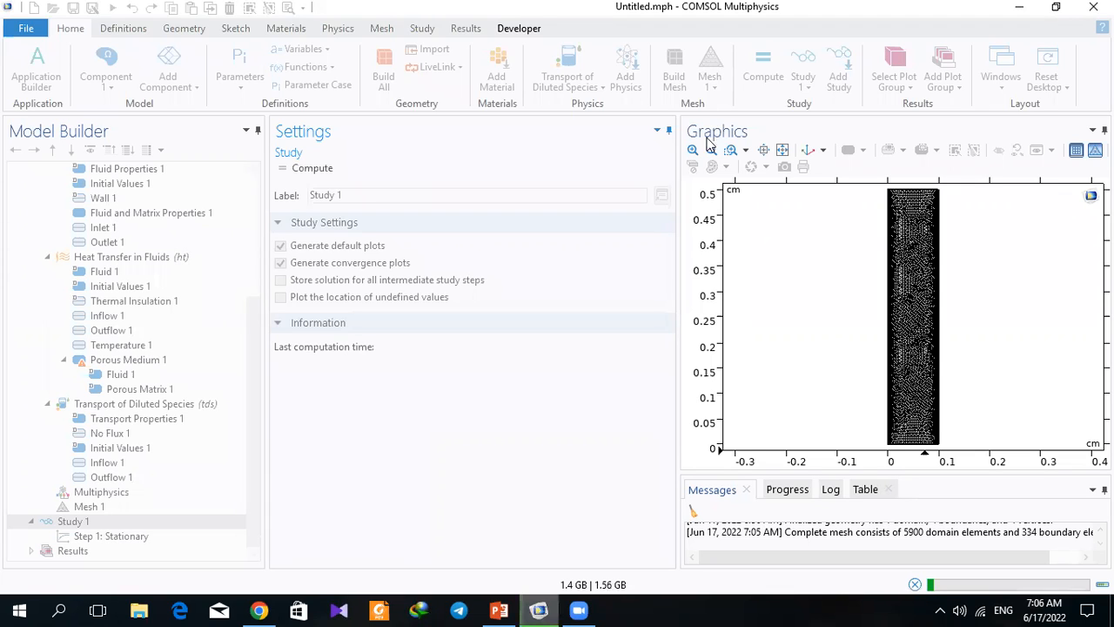
{"action": "left_click", "coordinate": [773, 490]}
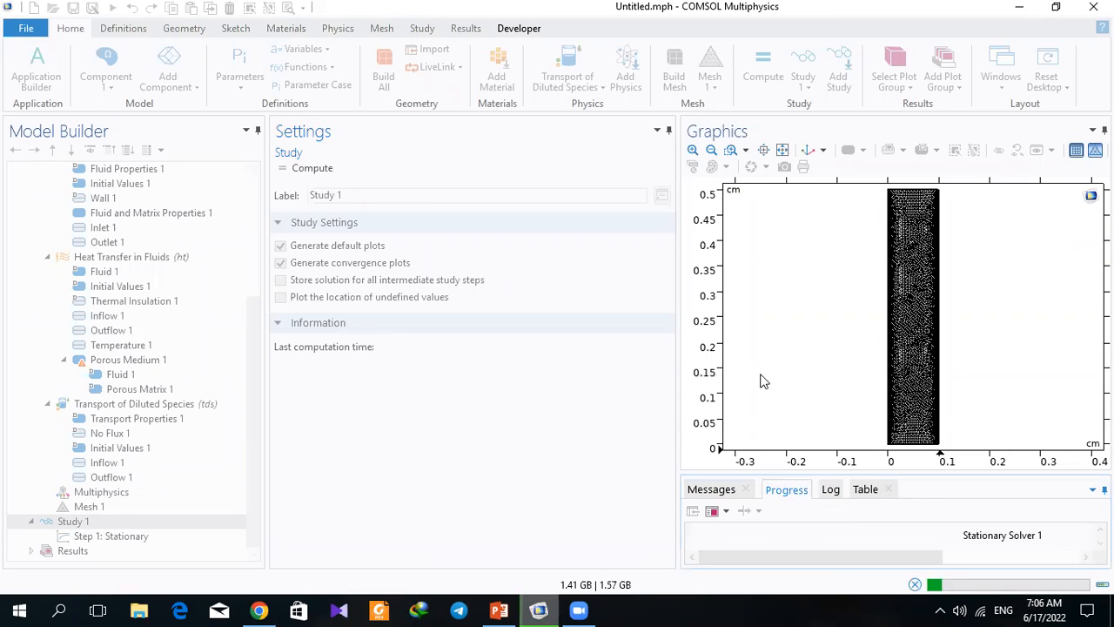
{"action": "left_click_drag", "start_coordinate": [764, 473], "coordinate": [761, 377]}
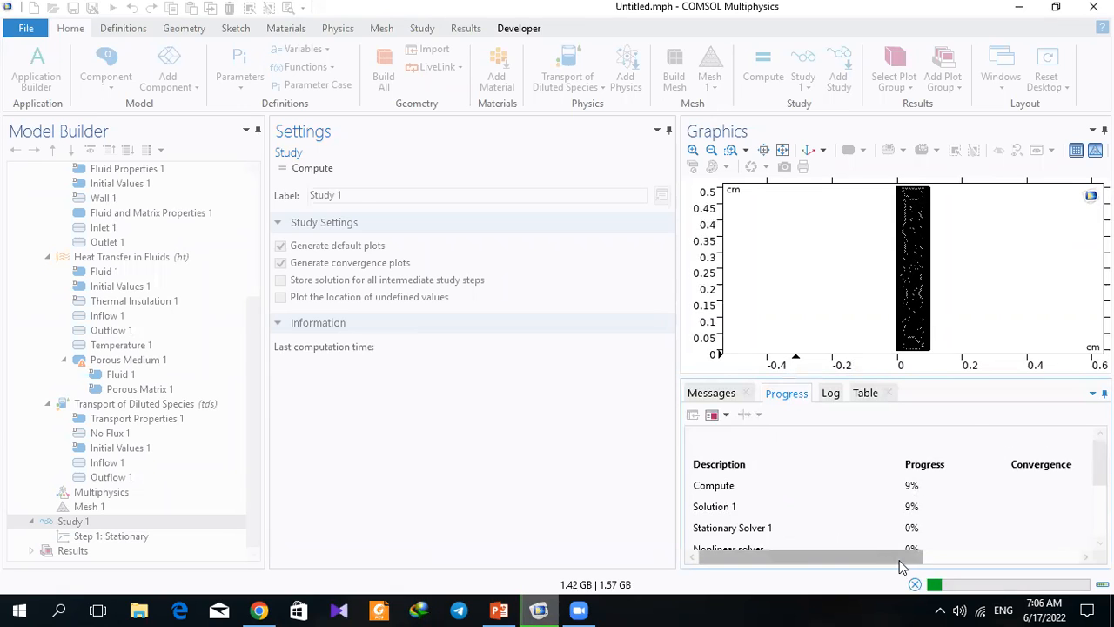
{"action": "left_click_drag", "start_coordinate": [888, 567], "coordinate": [946, 567]}
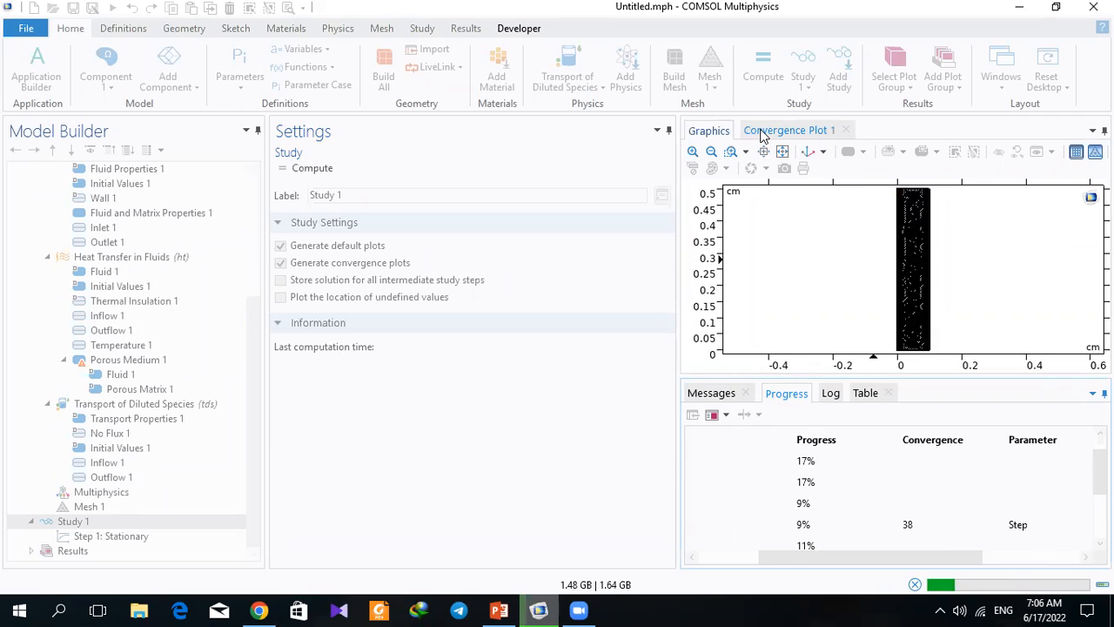
{"action": "left_click", "coordinate": [763, 131]}
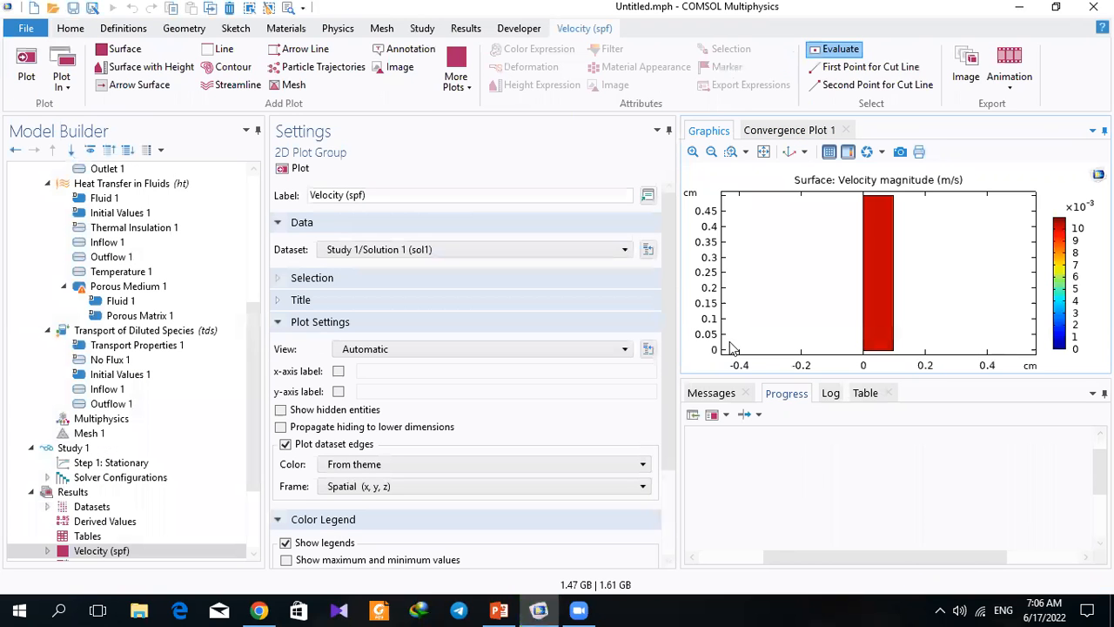
Step: Enlarge the graphics area and examine the velocity magnitude plot across the channel's width
{"action": "left_click_drag", "start_coordinate": [678, 180], "coordinate": [475, 178]}
{"action": "left_click", "coordinate": [526, 151]}
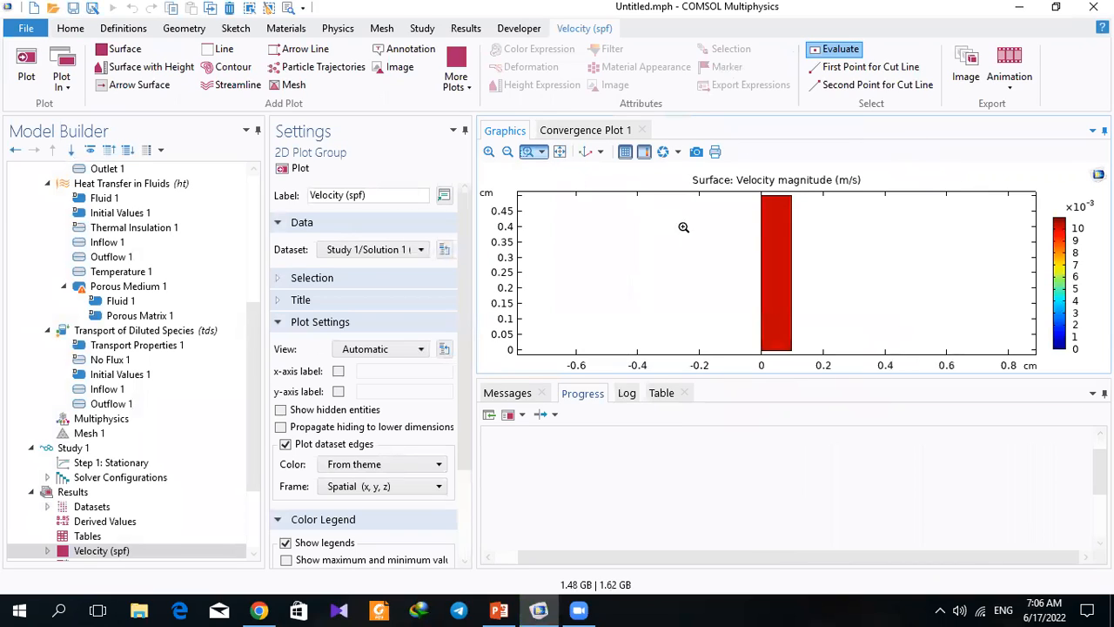
{"action": "left_click_drag", "start_coordinate": [747, 229], "coordinate": [806, 256]}
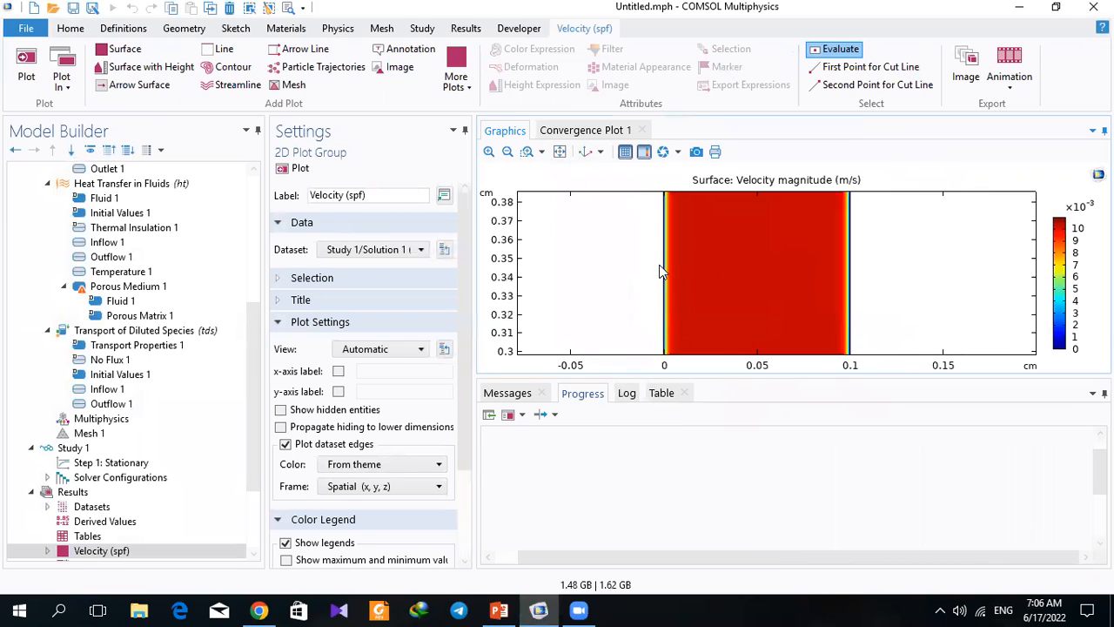
{"action": "left_click", "coordinate": [527, 152]}
{"action": "left_click_drag", "start_coordinate": [663, 232], "coordinate": [569, 244]}
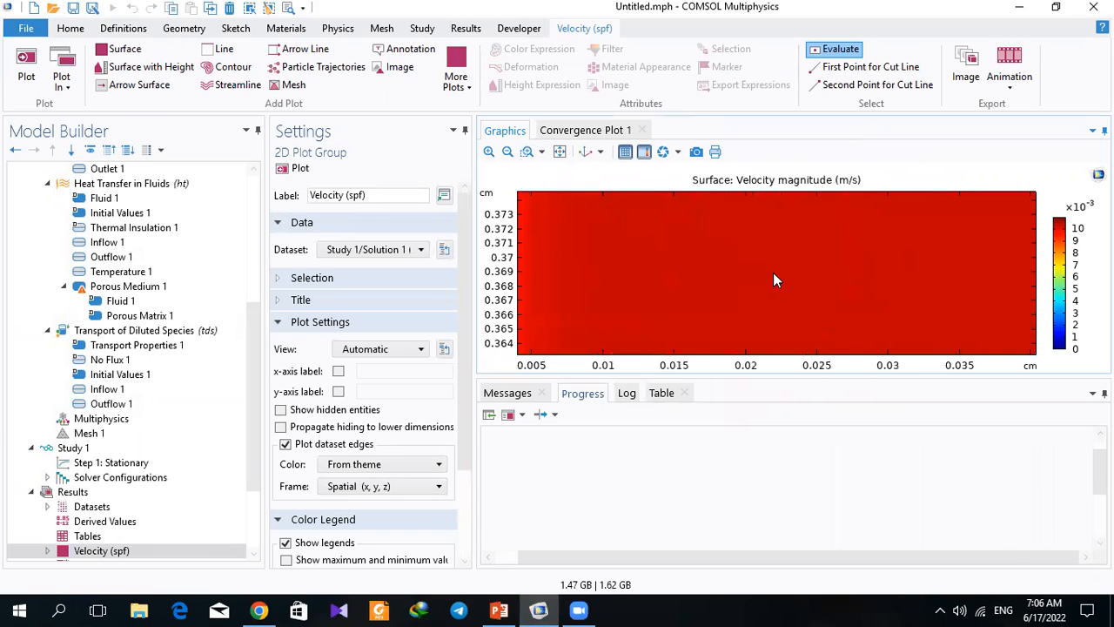
{"action": "left_click", "coordinate": [558, 151]}
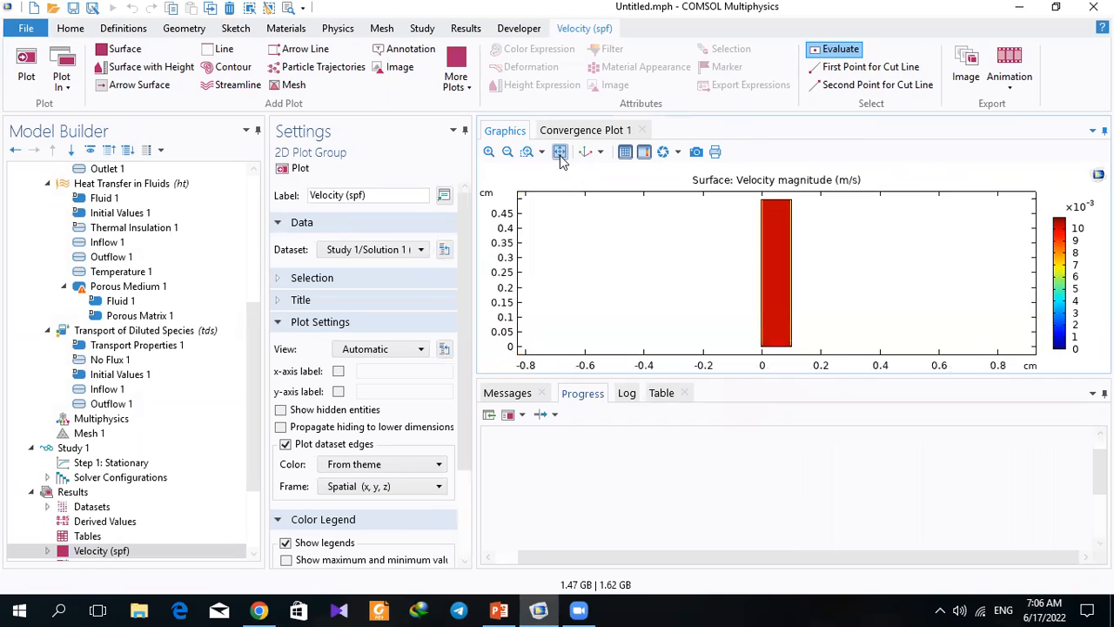
Step: Examine the velocity magnitude close up near both channel walls
{"action": "left_click", "coordinate": [529, 152]}
{"action": "left_click_drag", "start_coordinate": [758, 224], "coordinate": [794, 245]}
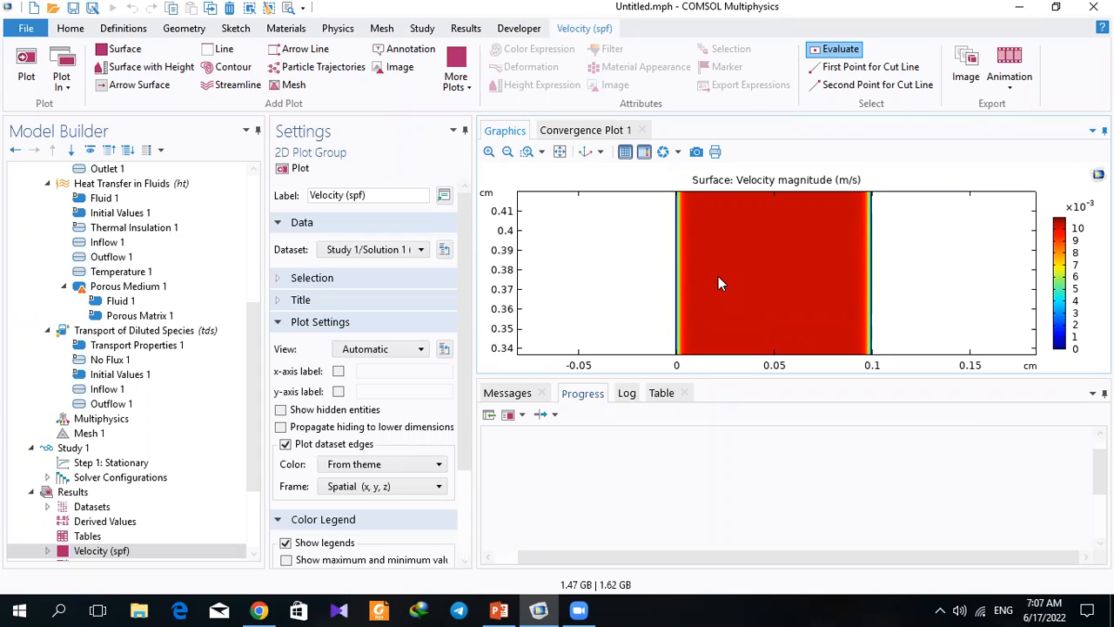
{"action": "right_click_drag", "start_coordinate": [752, 276], "coordinate": [763, 199]}
{"action": "right_click_drag", "start_coordinate": [695, 304], "coordinate": [692, 191]}
{"action": "right_click_drag", "start_coordinate": [714, 328], "coordinate": [686, 217]}
{"action": "right_click_drag", "start_coordinate": [673, 304], "coordinate": [682, 239]}
{"action": "left_click", "coordinate": [526, 151]}
{"action": "left_click_drag", "start_coordinate": [654, 226], "coordinate": [681, 237]}
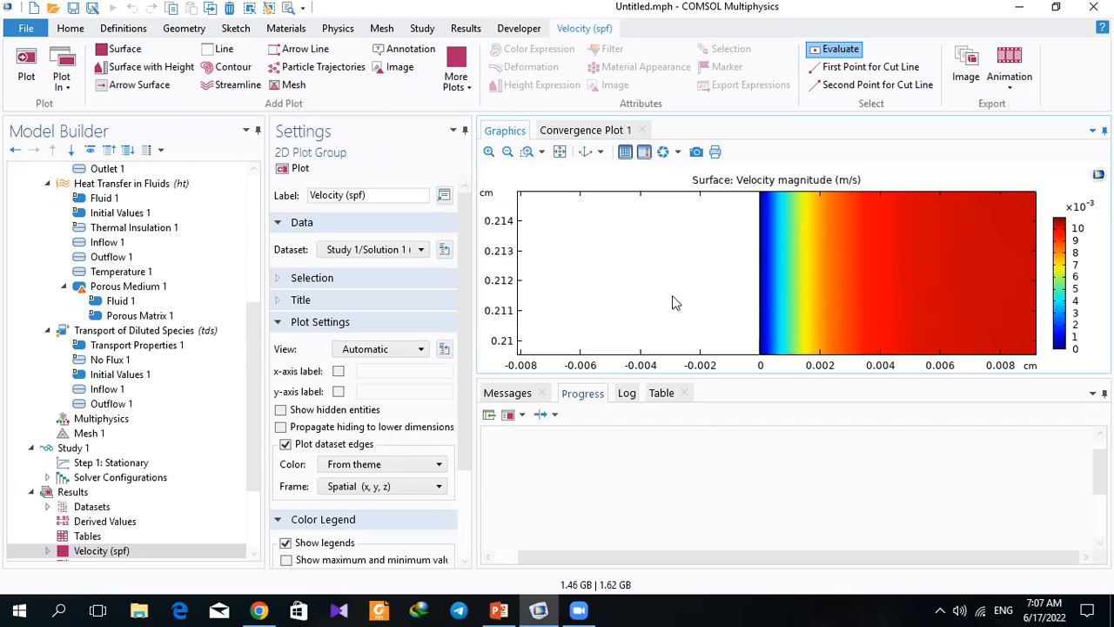
{"action": "left_click", "coordinate": [560, 153]}
{"action": "left_click", "coordinate": [528, 152]}
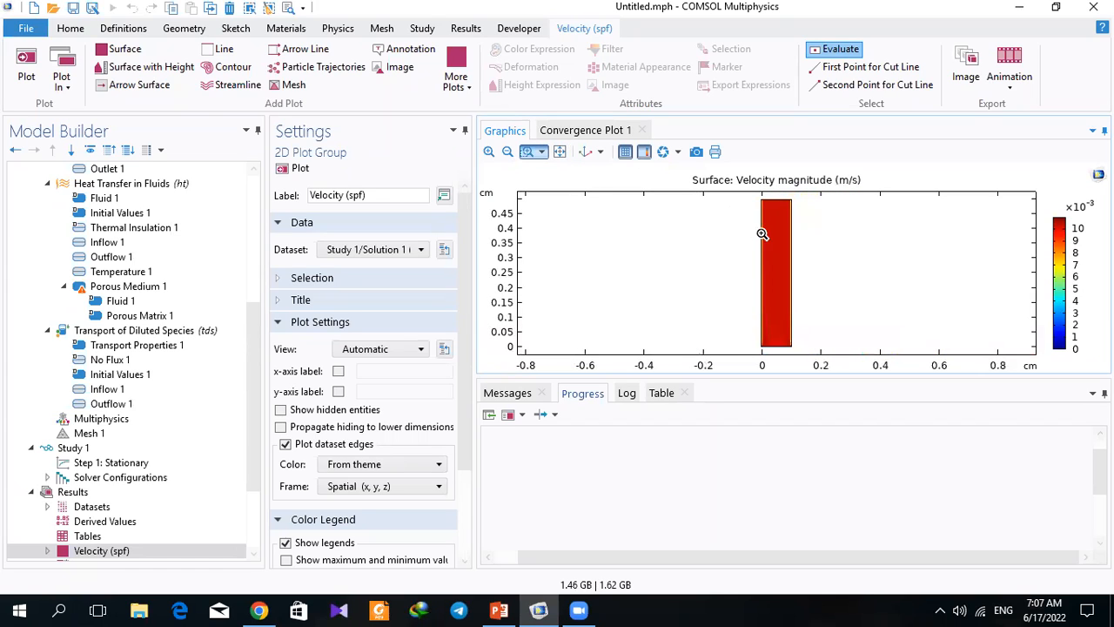
{"action": "left_click_drag", "start_coordinate": [784, 240], "coordinate": [796, 260]}
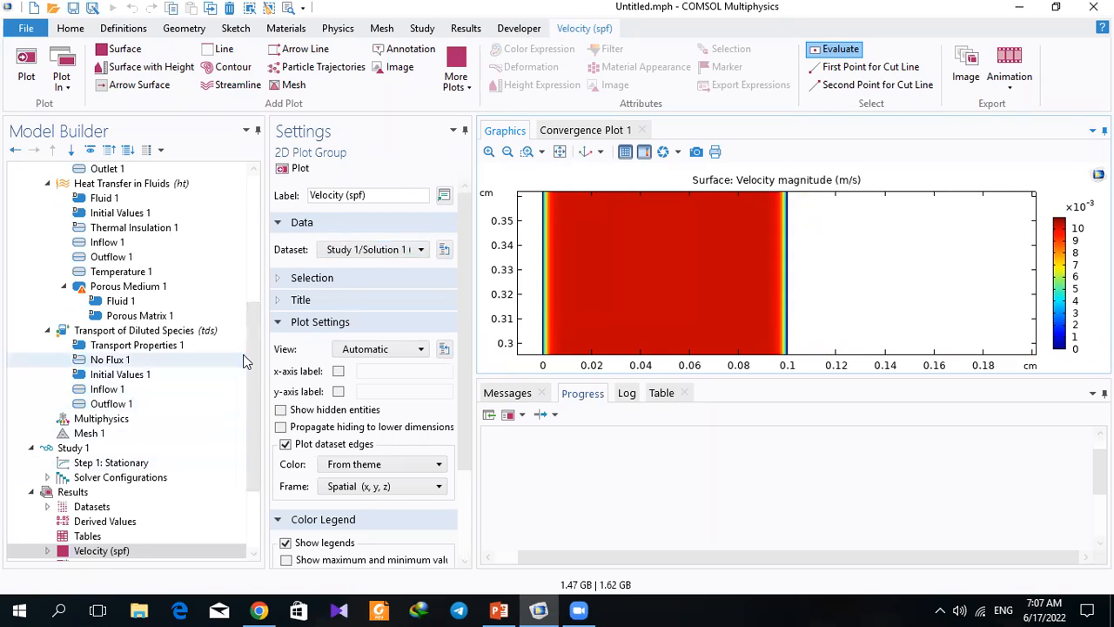
Step: Display the pressure contour plot and examine the whole channel in a taller graphics area
{"action": "left_click_drag", "start_coordinate": [249, 421], "coordinate": [146, 468]}
{"action": "left_click", "coordinate": [119, 448]}
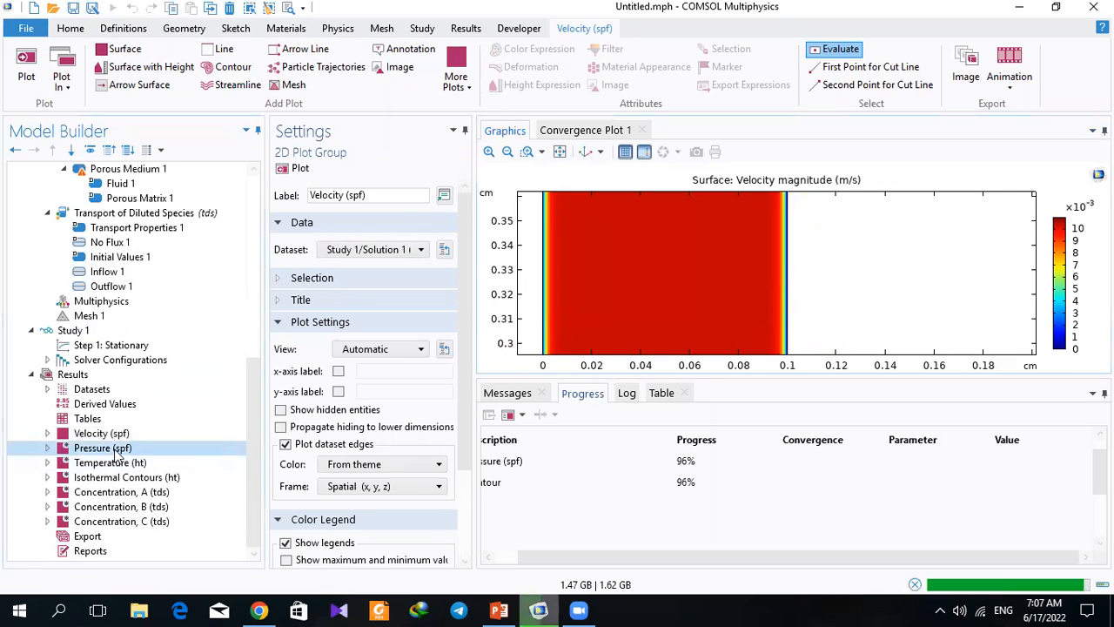
{"action": "left_click", "coordinate": [560, 152]}
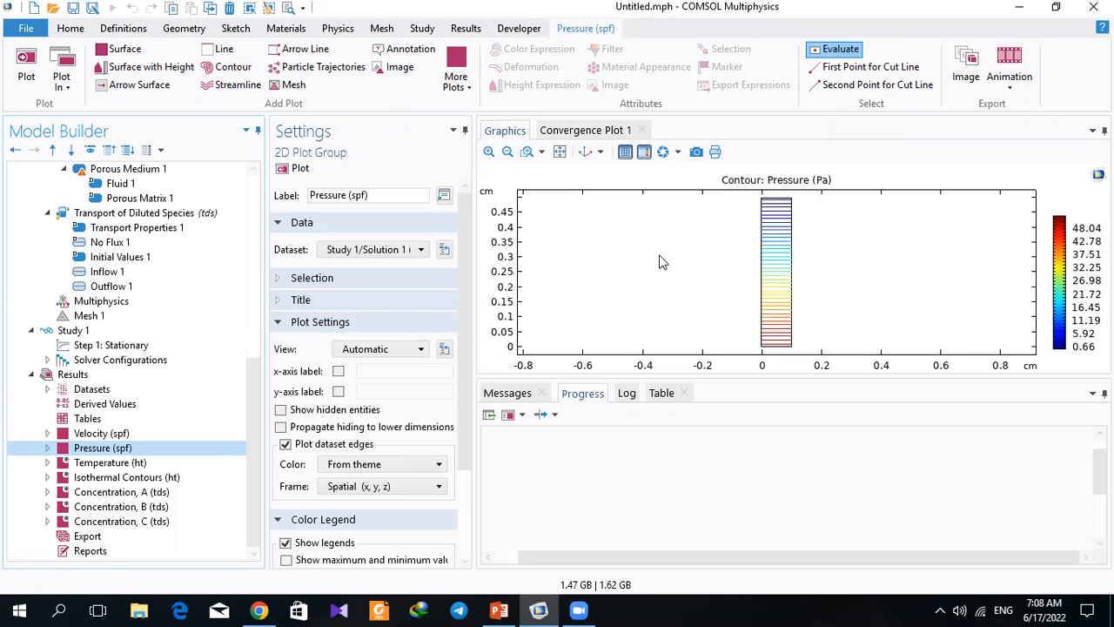
{"action": "left_click_drag", "start_coordinate": [654, 266], "coordinate": [711, 265]}
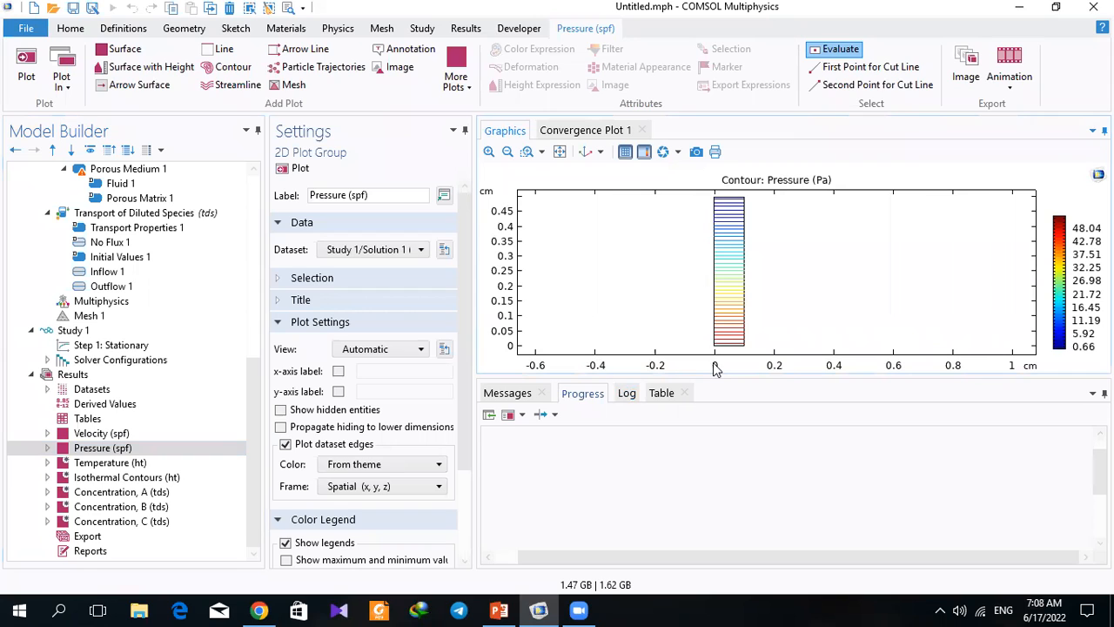
{"action": "left_click_drag", "start_coordinate": [723, 374], "coordinate": [735, 418]}
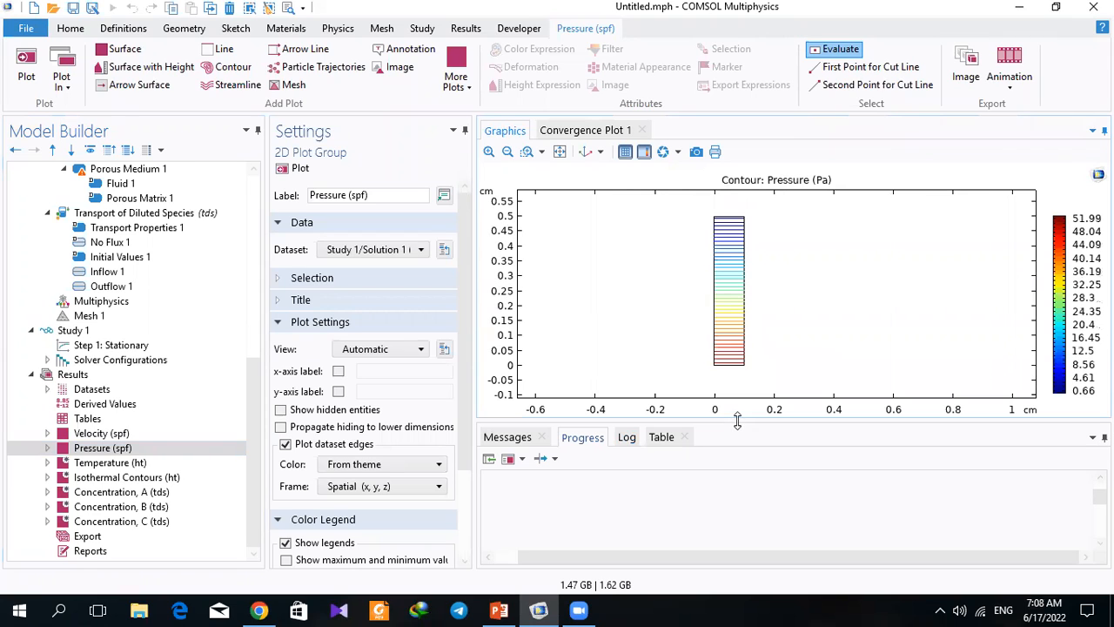
{"action": "left_click", "coordinate": [560, 151]}
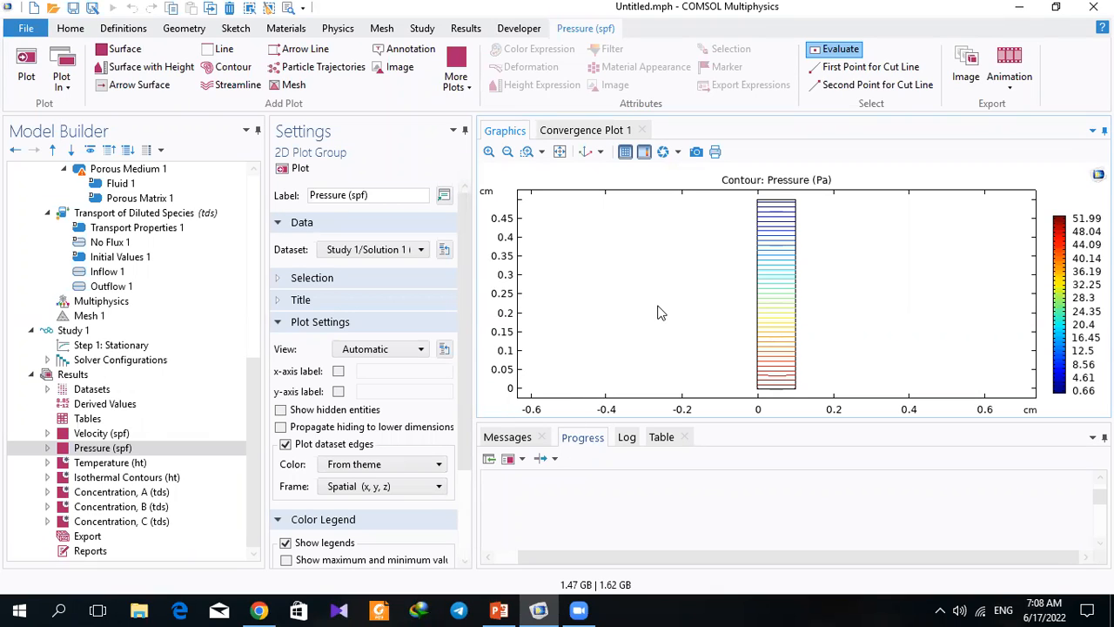
Step: Review the temperature plot and the concentration plots of species A and B
{"action": "left_click", "coordinate": [102, 463]}
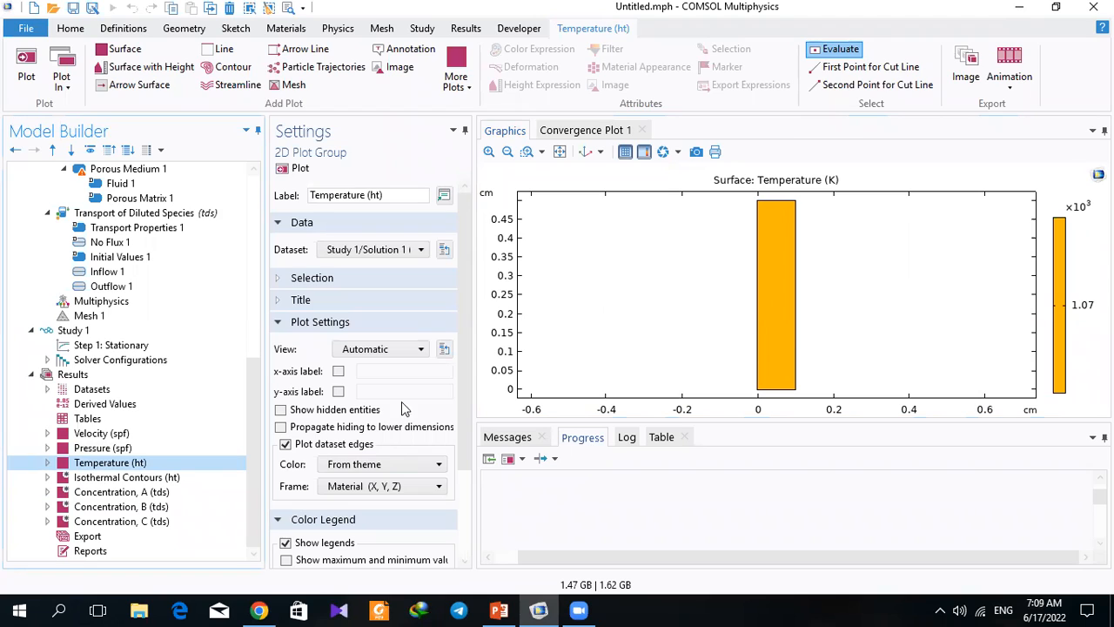
{"action": "left_click", "coordinate": [88, 493]}
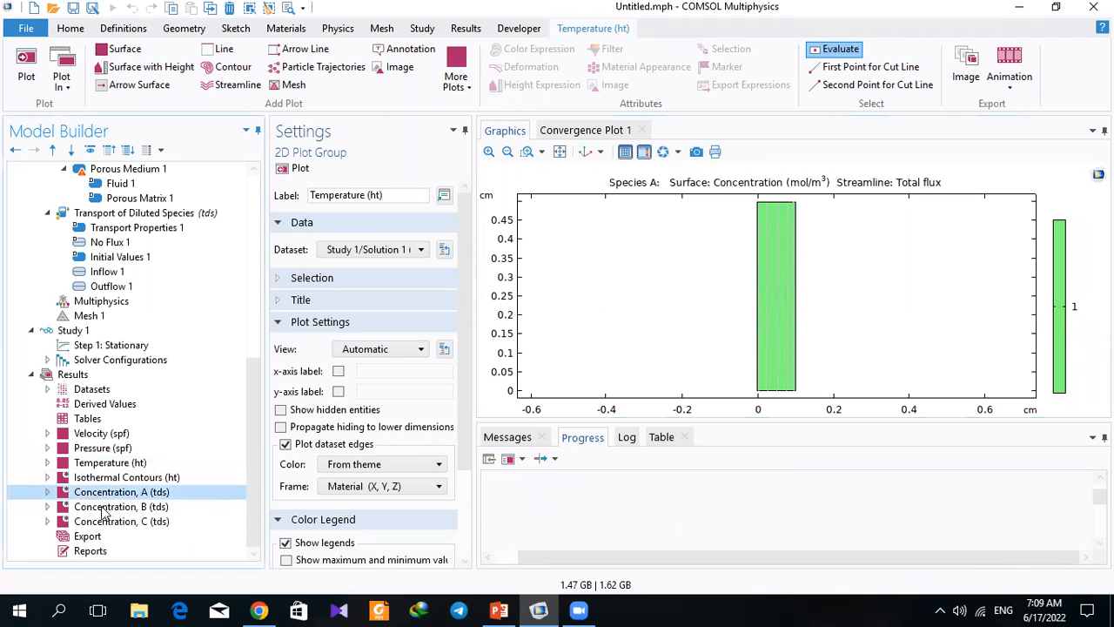
{"action": "left_click", "coordinate": [102, 509]}
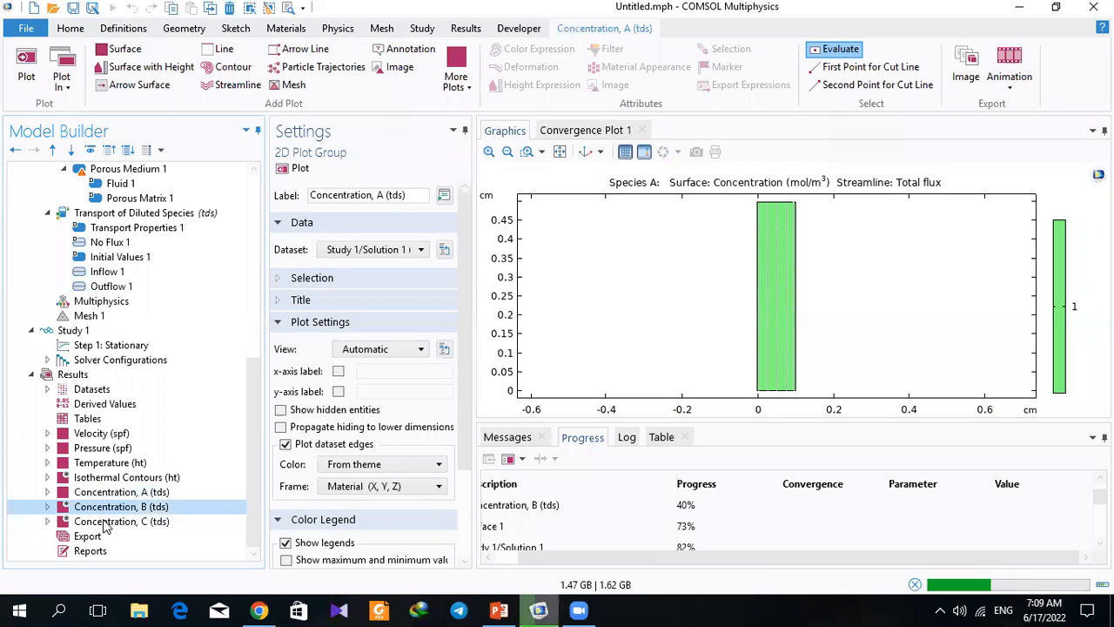
Step: Review the inflow, outflow and wall temperature boundary conditions of Heat Transfer in Fluids
{"action": "left_click_drag", "start_coordinate": [245, 374], "coordinate": [231, 294]}
{"action": "left_click", "coordinate": [97, 317]}
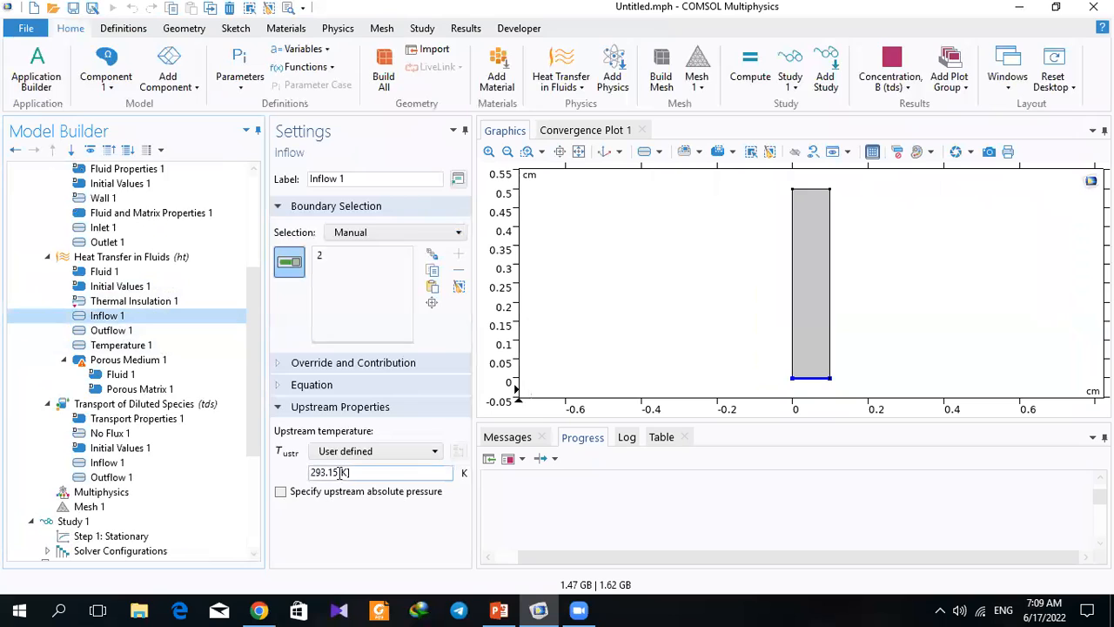
{"action": "left_click", "coordinate": [111, 331]}
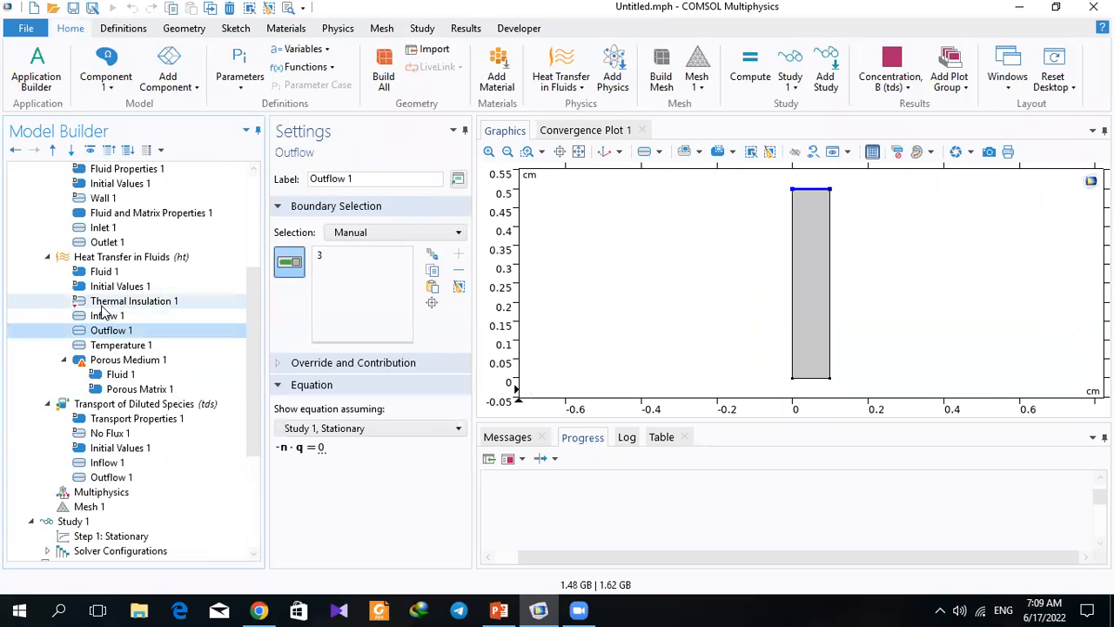
{"action": "left_click", "coordinate": [106, 346]}
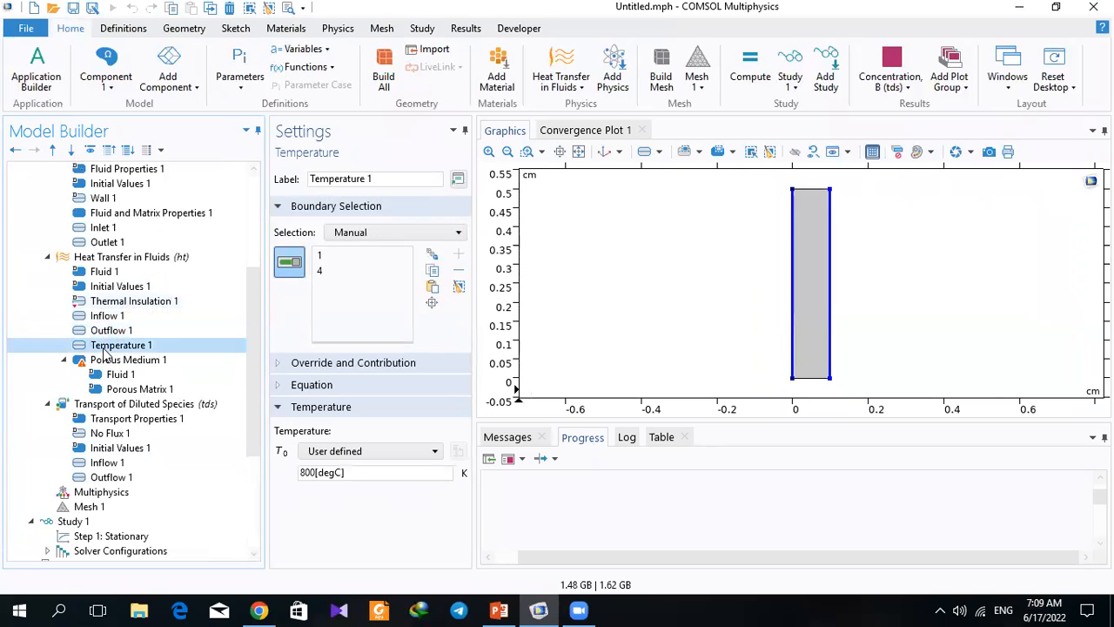
Step: Set the heat convection velocity field of the heat transfer Fluid 1 node to Velocity field (spf) and recompute Study 1
{"action": "left_click", "coordinate": [101, 273]}
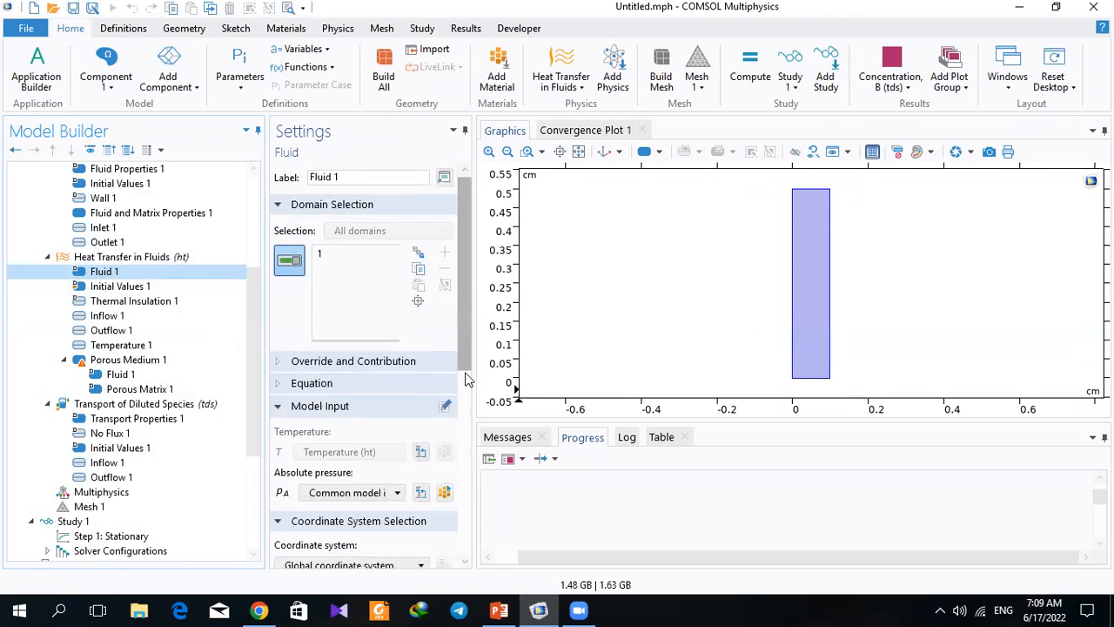
{"action": "scroll", "coordinate": [365, 348], "scroll_direction": "down", "scroll_amount": 5}
{"action": "left_click", "coordinate": [357, 352]}
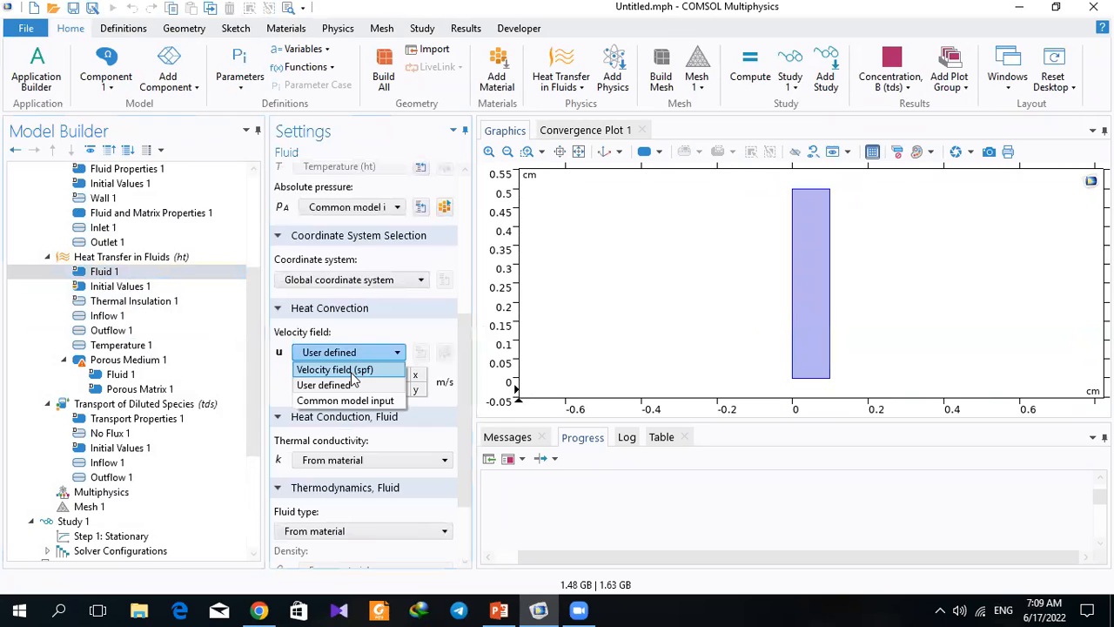
{"action": "left_click", "coordinate": [352, 367]}
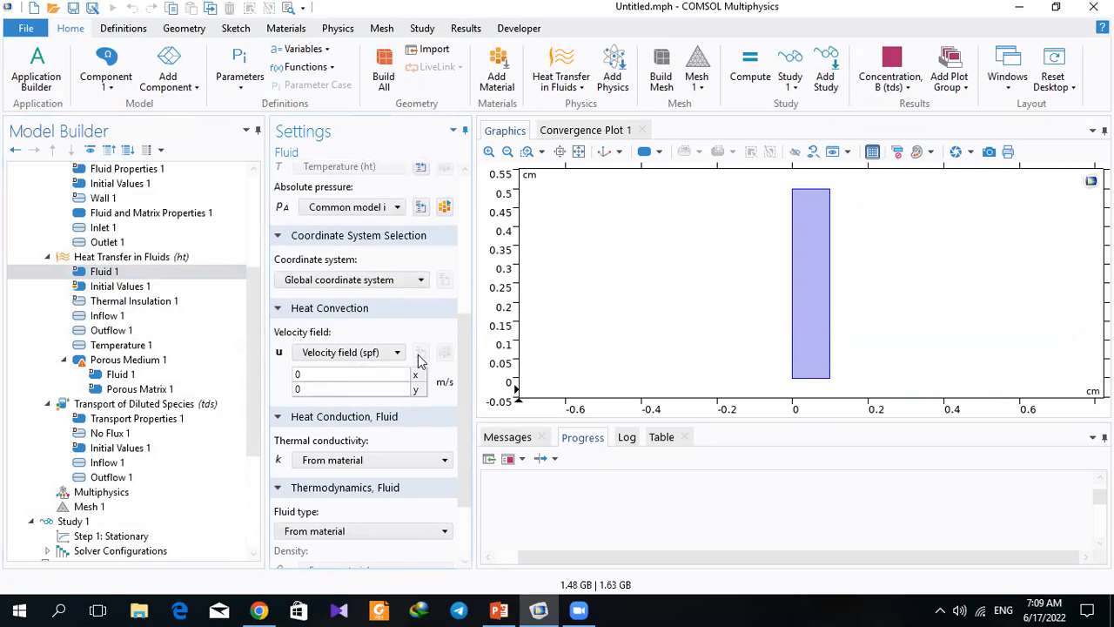
{"action": "scroll", "coordinate": [253, 357], "scroll_direction": "down", "scroll_amount": 4}
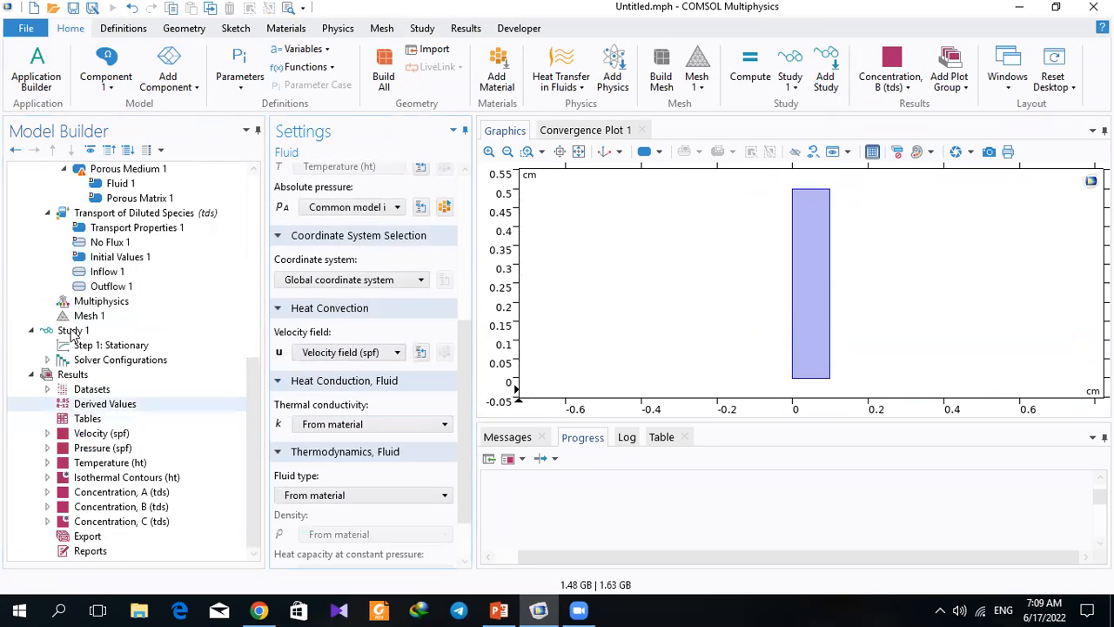
{"action": "left_click", "coordinate": [73, 330]}
{"action": "left_click", "coordinate": [307, 171]}
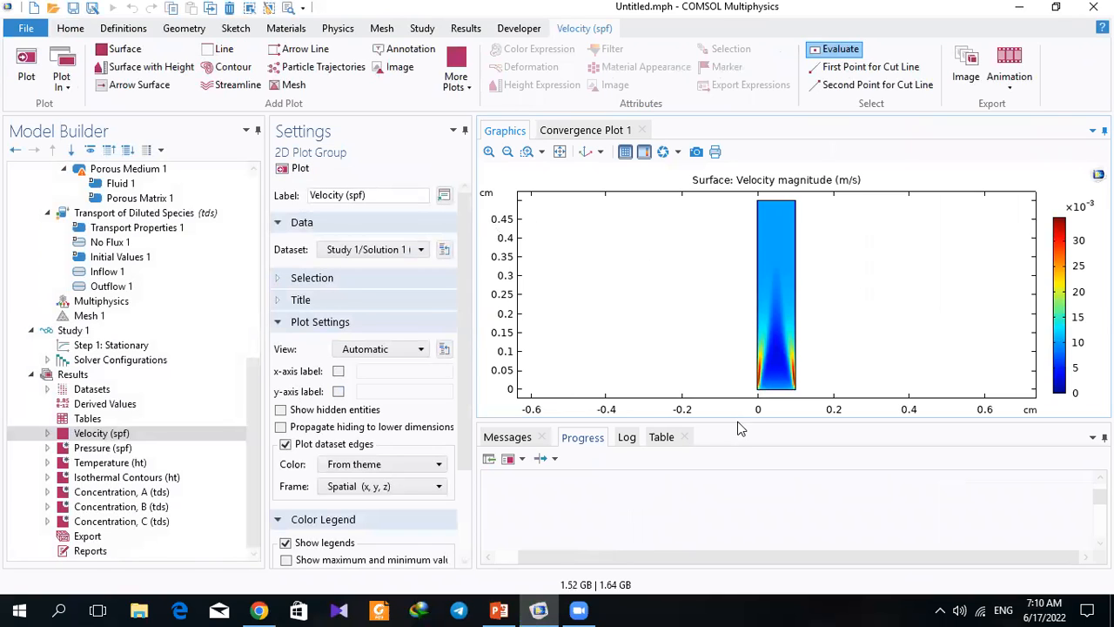
Step: Examine the temperature plot in a taller graphics area, both close up and in full, and display the species A concentration
{"action": "left_click_drag", "start_coordinate": [736, 420], "coordinate": [732, 491]}
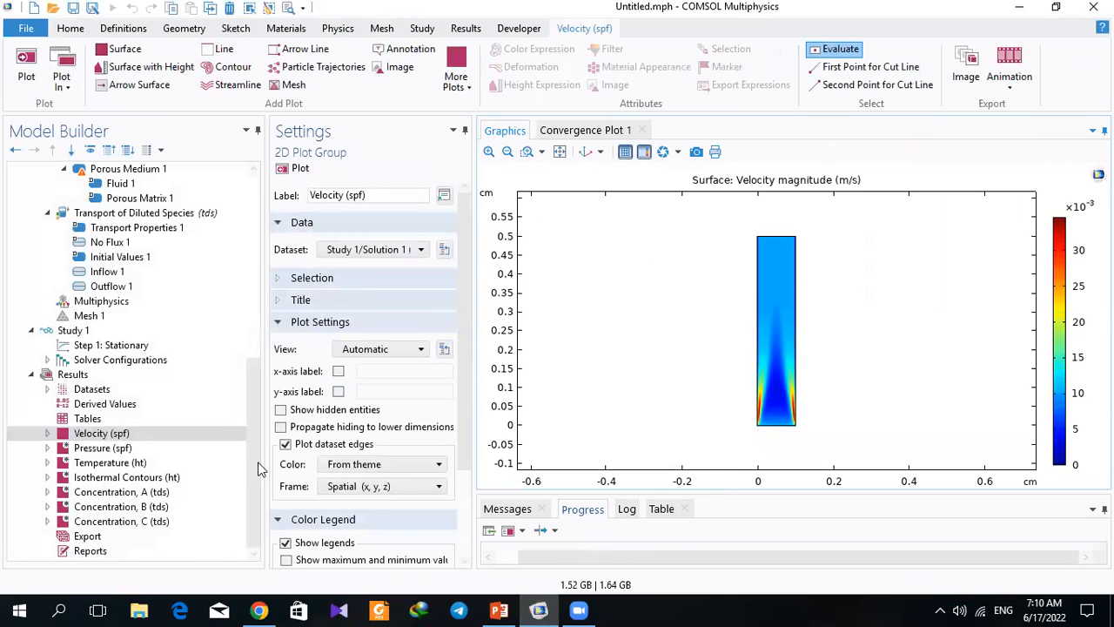
{"action": "left_click", "coordinate": [98, 463]}
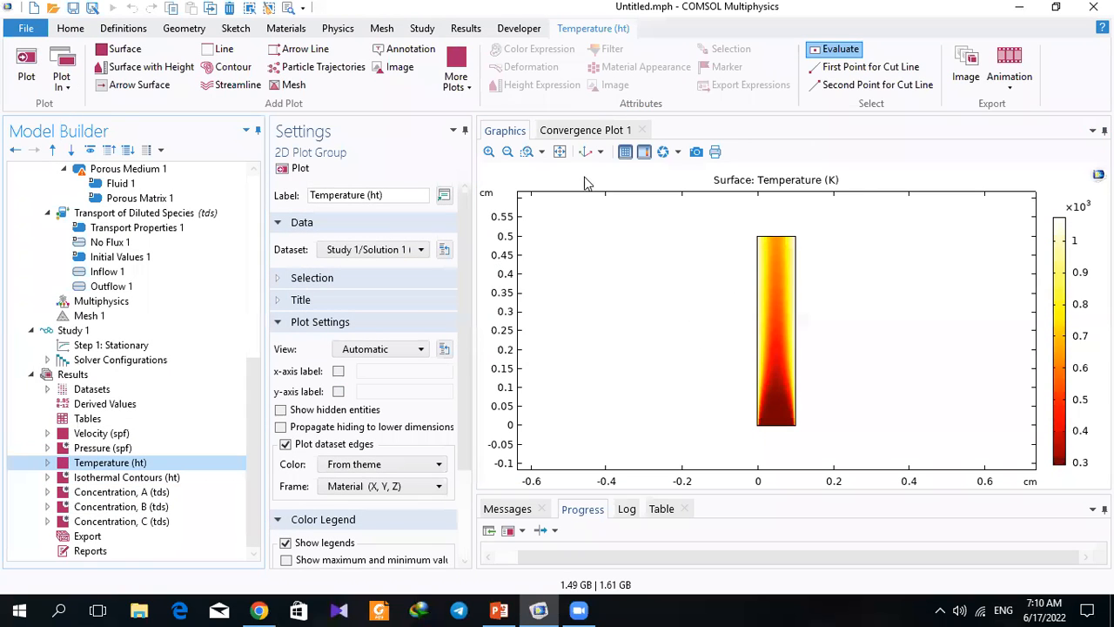
{"action": "left_click", "coordinate": [529, 152]}
{"action": "left_click_drag", "start_coordinate": [734, 302], "coordinate": [813, 368]}
{"action": "left_click_drag", "start_coordinate": [709, 381], "coordinate": [627, 187]}
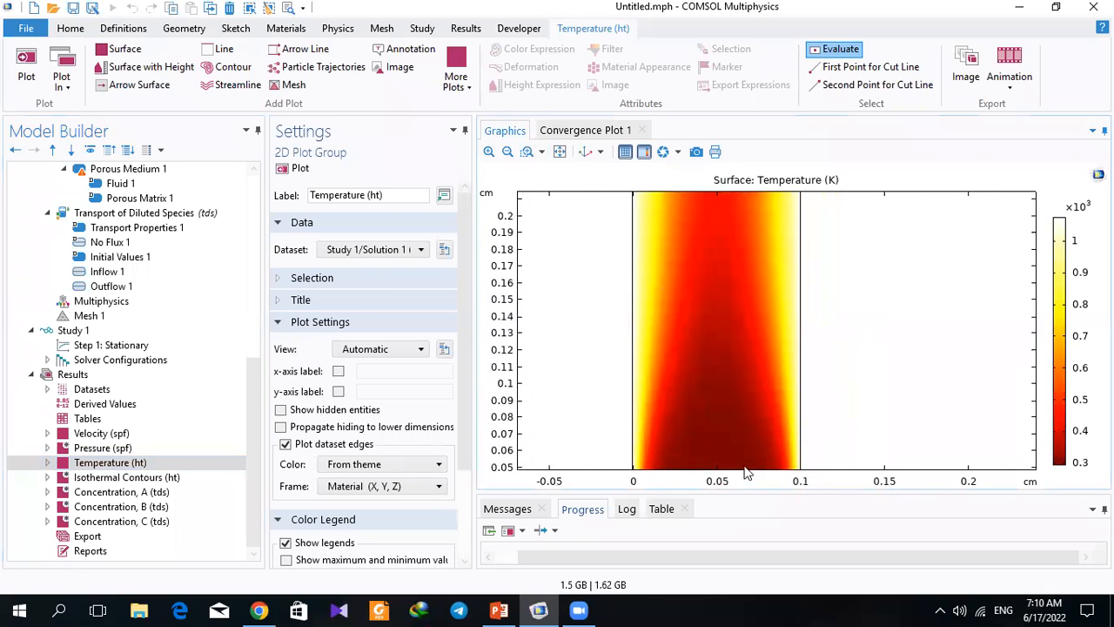
{"action": "left_click", "coordinate": [560, 152]}
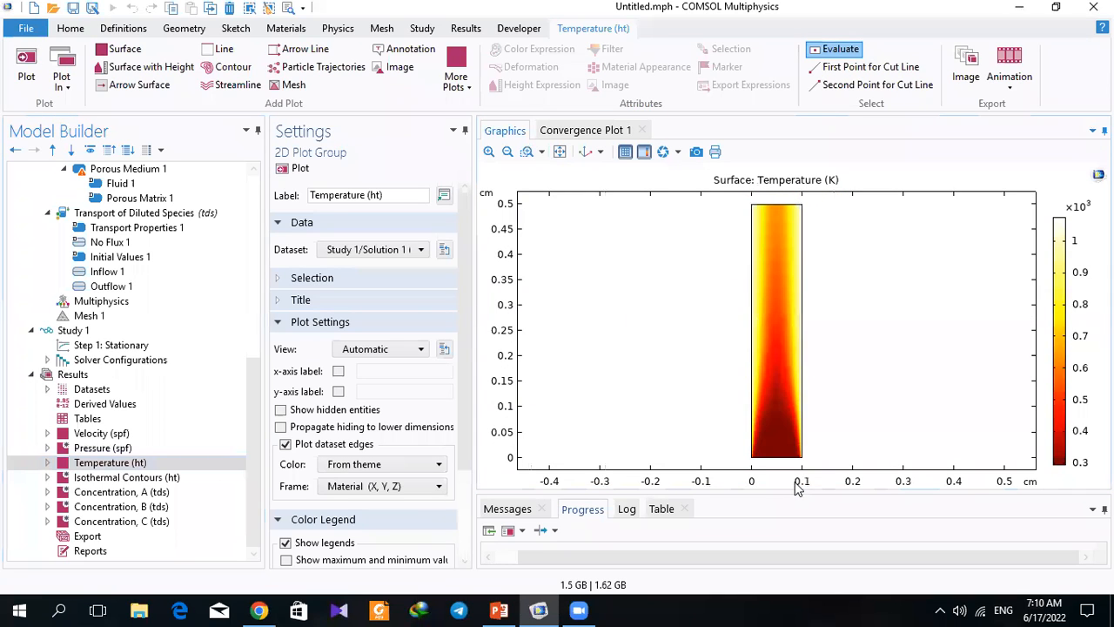
{"action": "left_click", "coordinate": [98, 494]}
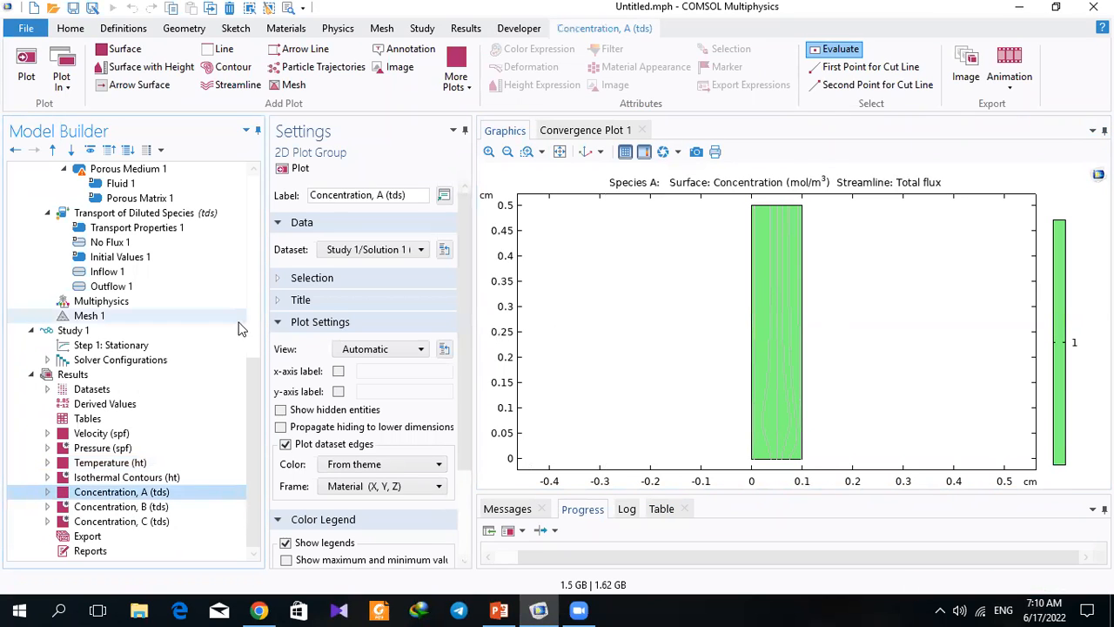
Step: Add a Reactions domain feature to Transport of Diluted Species and widen its settings area
{"action": "left_click", "coordinate": [100, 216]}
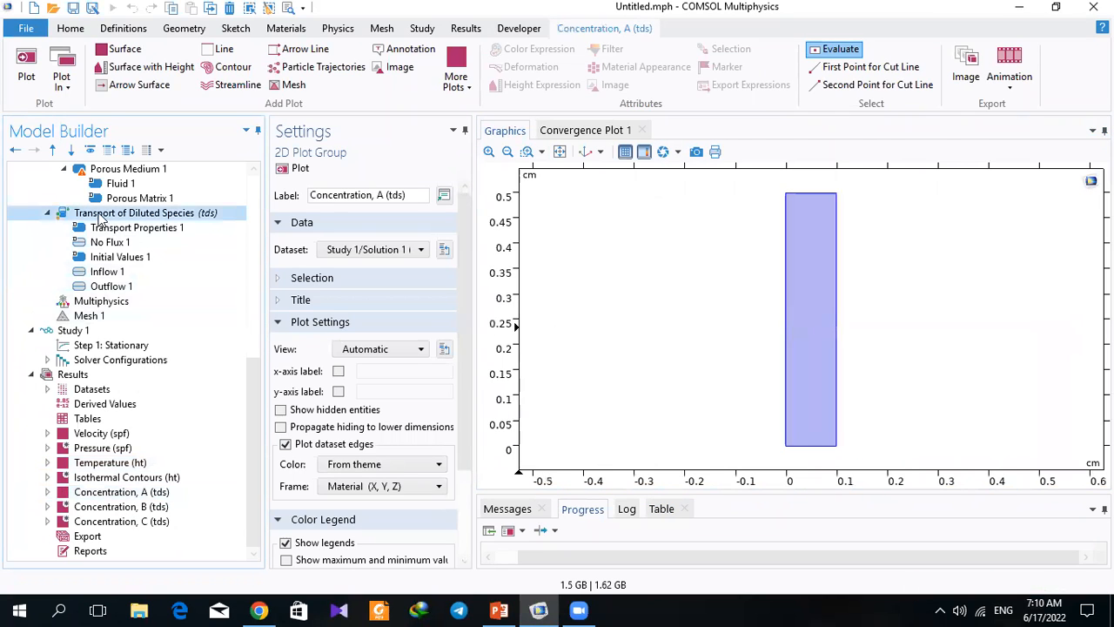
{"action": "right_click", "coordinate": [101, 216]}
{"action": "mouse_move", "coordinate": [122, 74]}
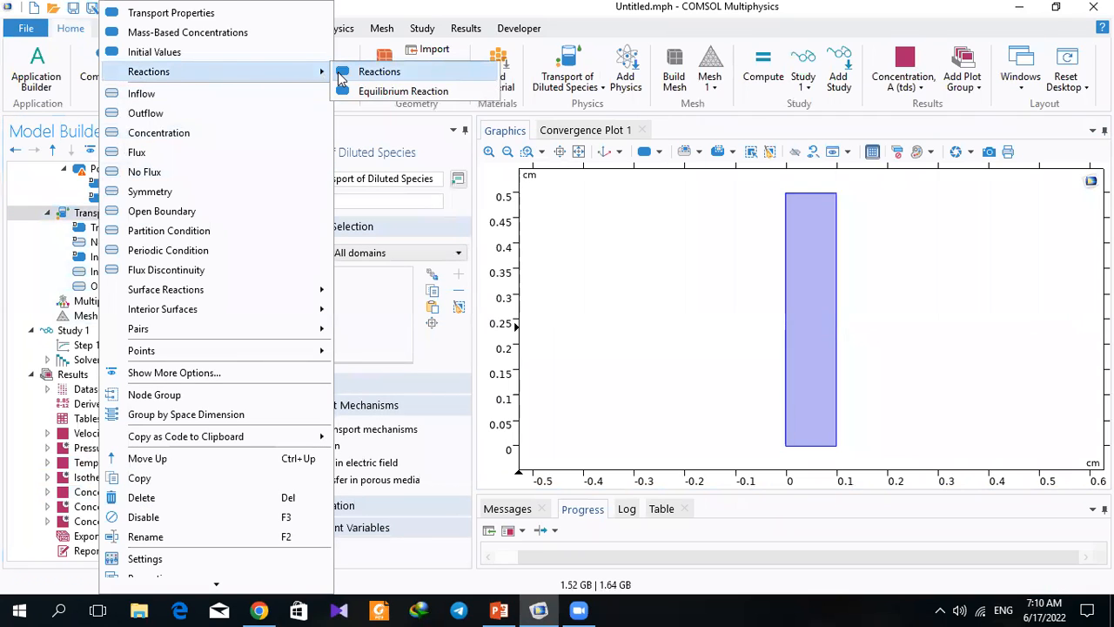
{"action": "left_click", "coordinate": [341, 75]}
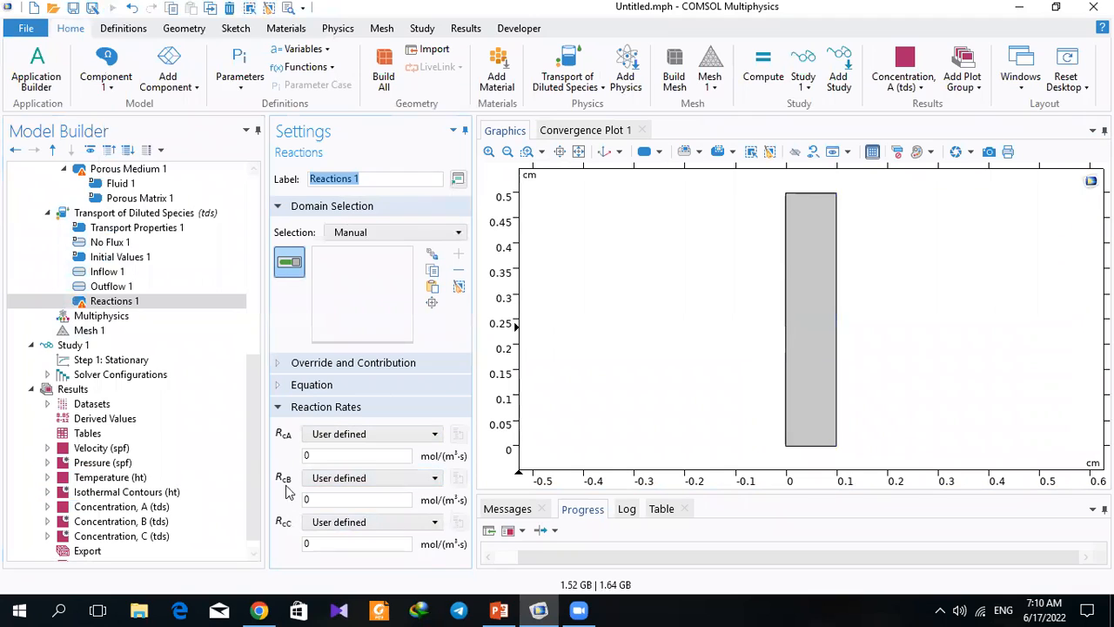
{"action": "left_click_drag", "start_coordinate": [474, 351], "coordinate": [537, 353]}
{"action": "left_click", "coordinate": [307, 455]}
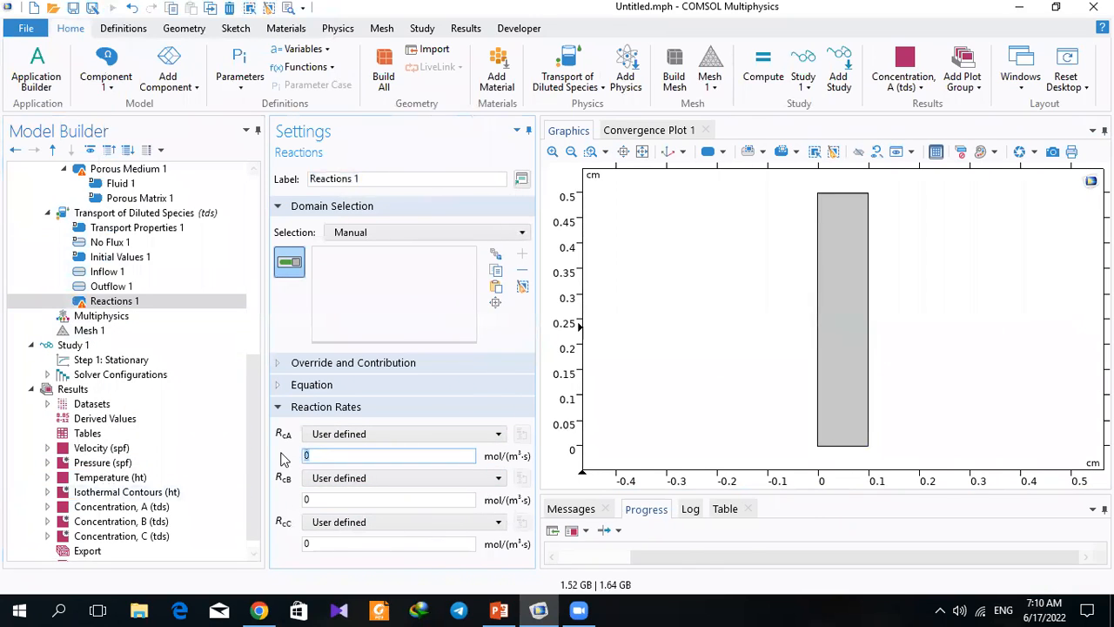
{"action": "left_click_drag", "start_coordinate": [311, 499], "coordinate": [280, 507]}
{"action": "left_click_drag", "start_coordinate": [324, 545], "coordinate": [258, 552]}
{"action": "left_click_drag", "start_coordinate": [306, 454], "coordinate": [280, 462]}
{"action": "left_click_drag", "start_coordinate": [318, 500], "coordinate": [278, 506]}
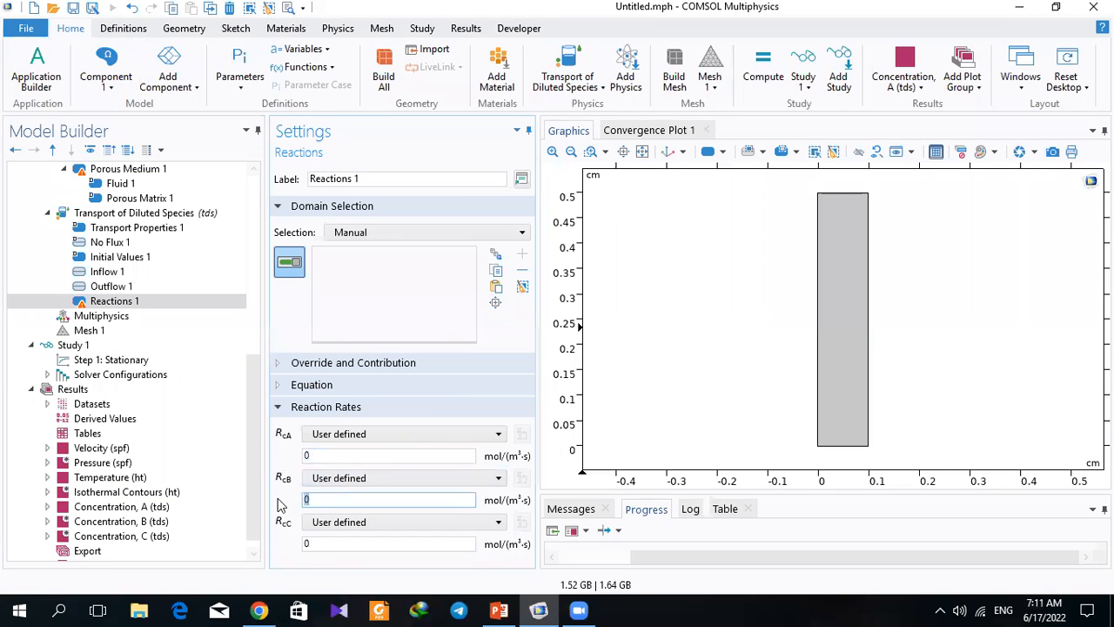
{"action": "left_click_drag", "start_coordinate": [326, 543], "coordinate": [278, 550]}
Step: Enter the start of the species A reaction rate expression as 1e^6*exp(-40[kJ/mol]/(R_const*T))*
{"action": "left_click_drag", "start_coordinate": [306, 456], "coordinate": [294, 463]}
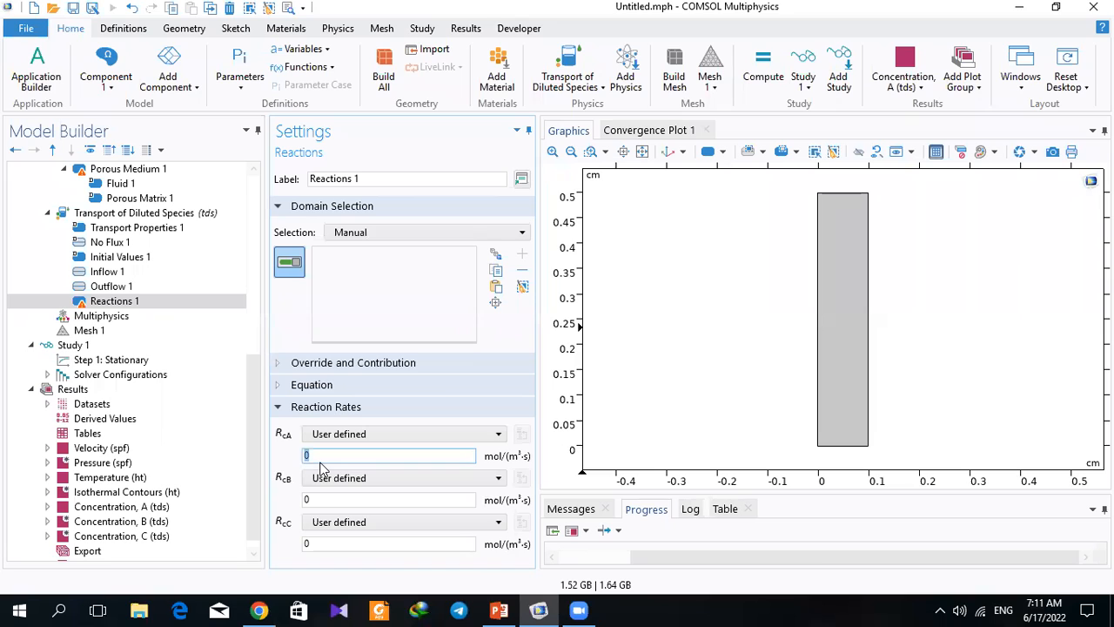
{"action": "type", "text": "1e^6*exp(-40[kJ/mol]"}
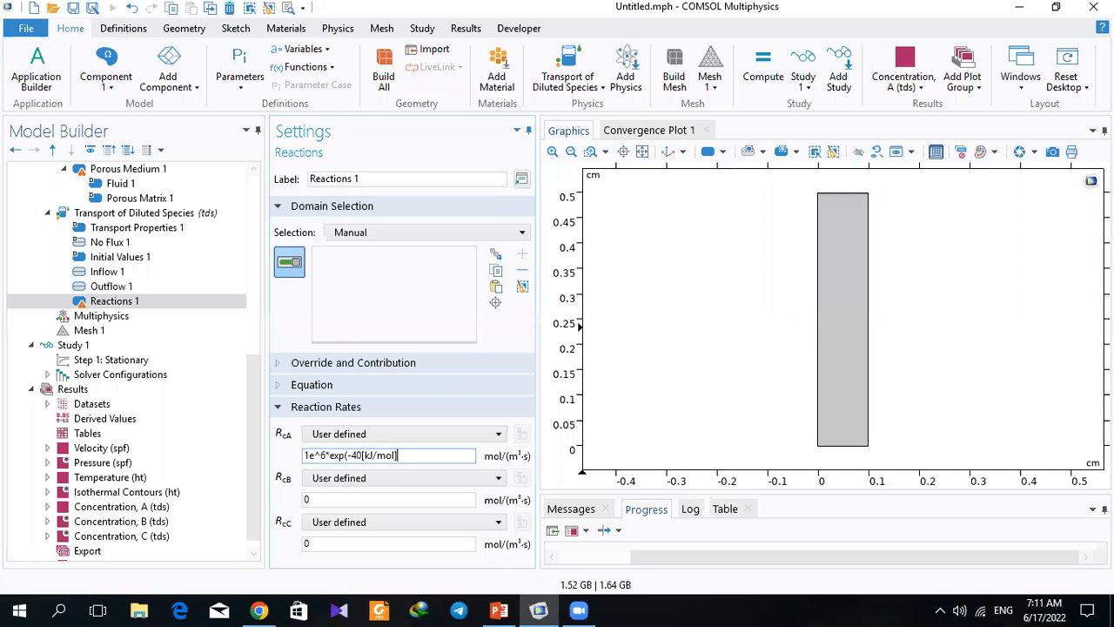
{"action": "type", "text": "/"}
{"action": "type", "text": "R_const*T)"}
{"action": "left_click", "coordinate": [402, 455]}
{"action": "type", "text": "("}
{"action": "left_click", "coordinate": [456, 454]}
{"action": "type", "text": ")*"}
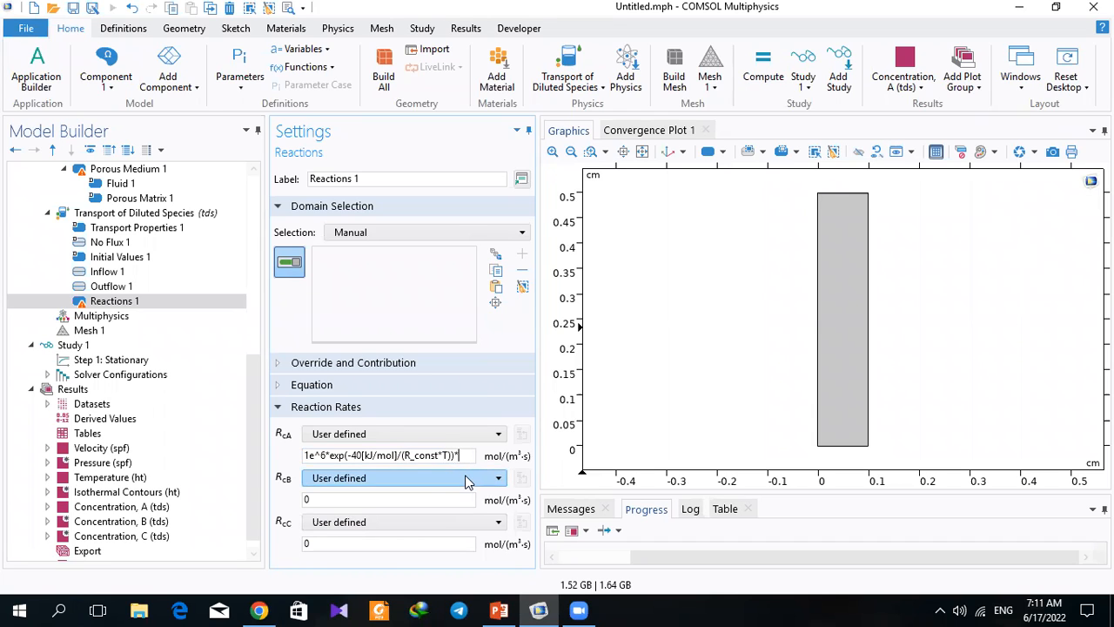
{"action": "key", "text": "ctrl+space"}
{"action": "left_click", "coordinate": [467, 454]}
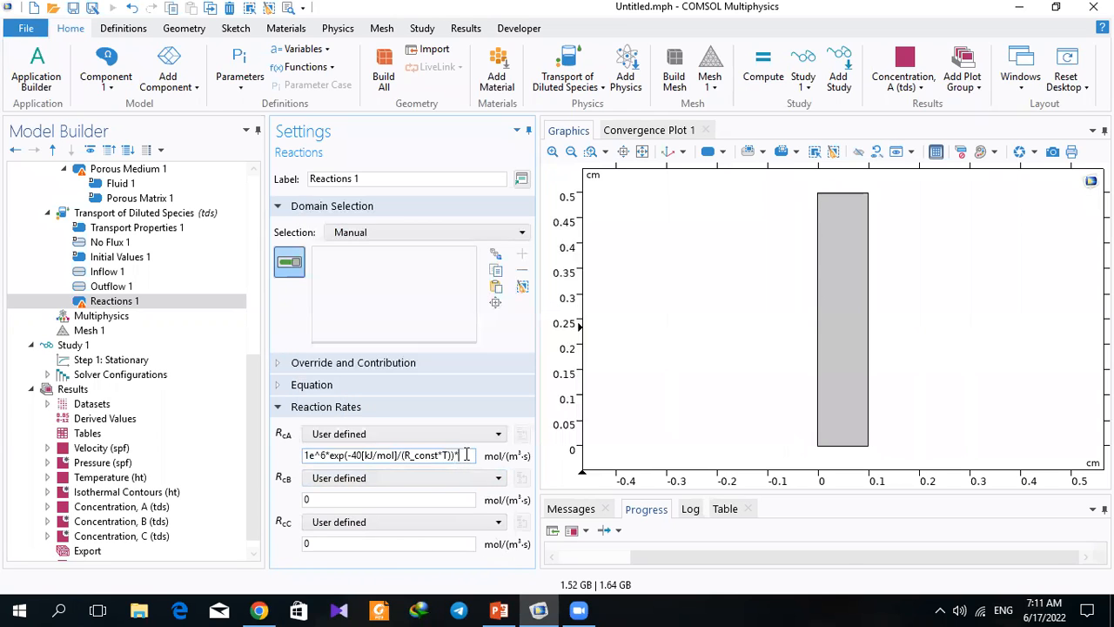
Step: Look up the concentration variable names among the dependent variables of Transport of Diluted Species and return to the reaction settings
{"action": "left_click", "coordinate": [131, 215]}
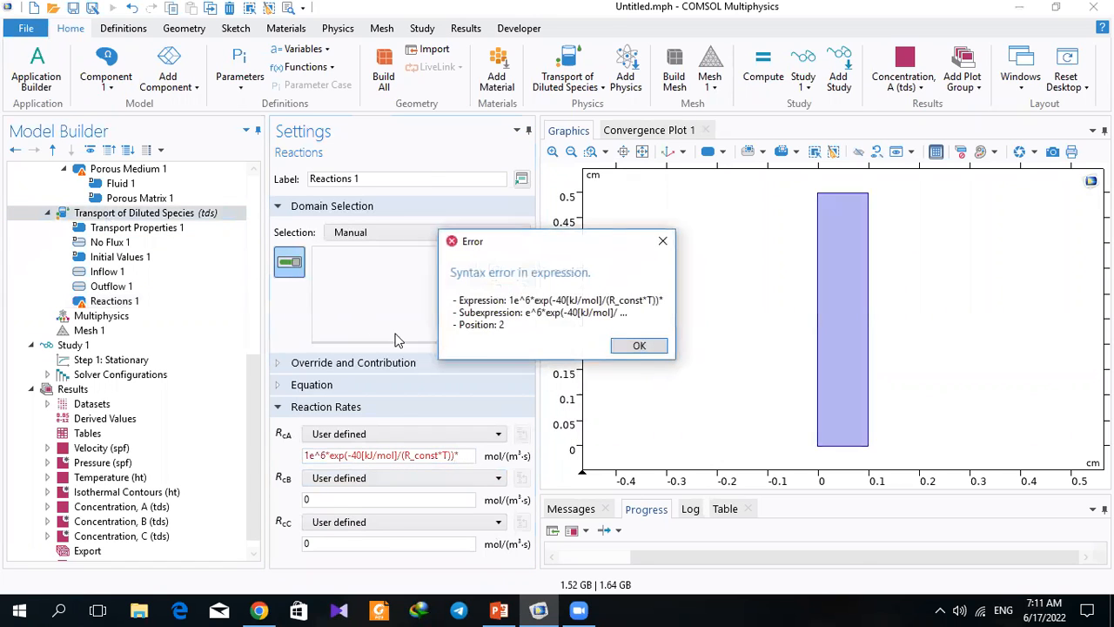
{"action": "left_click", "coordinate": [630, 349]}
{"action": "left_click", "coordinate": [327, 528]}
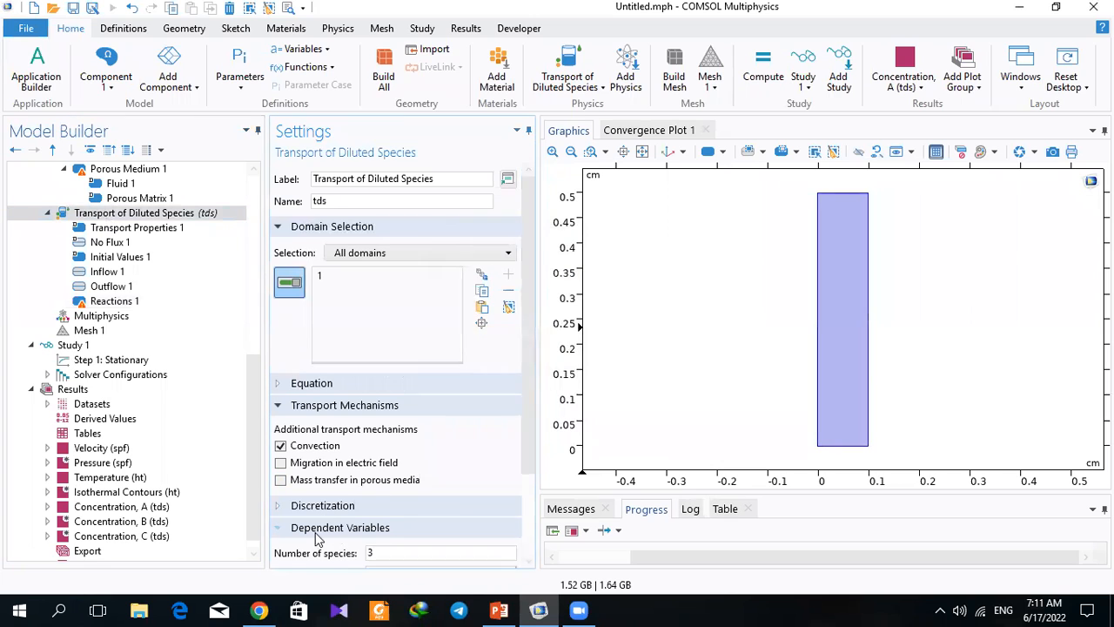
{"action": "scroll", "coordinate": [525, 488], "scroll_direction": "down", "scroll_amount": 3}
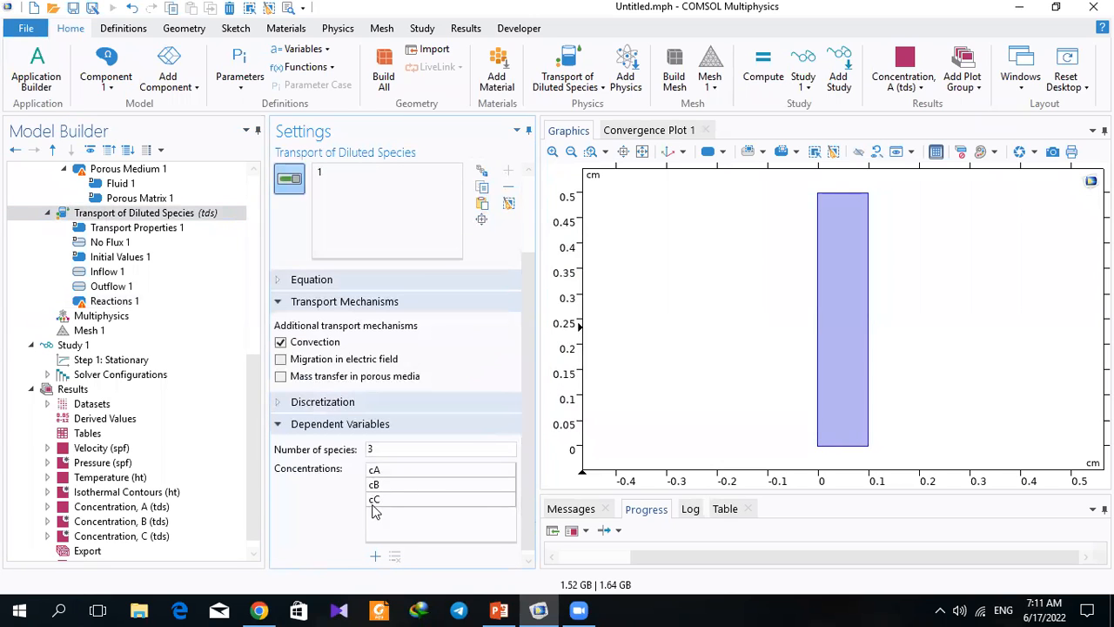
{"action": "left_click", "coordinate": [131, 303]}
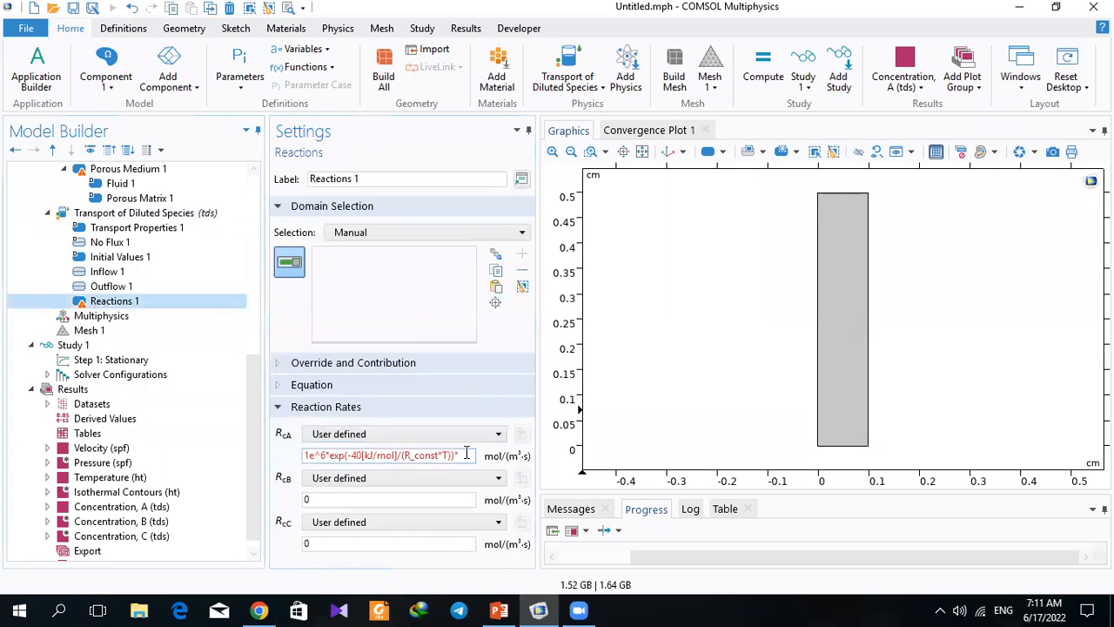
Step: Complete the species A reaction rate expression with the concentration factor cA
{"action": "type", "text": "C"}
{"action": "key", "text": "BackSpace"}
{"action": "type", "text": "cA"}
{"action": "left_click", "coordinate": [571, 415]}
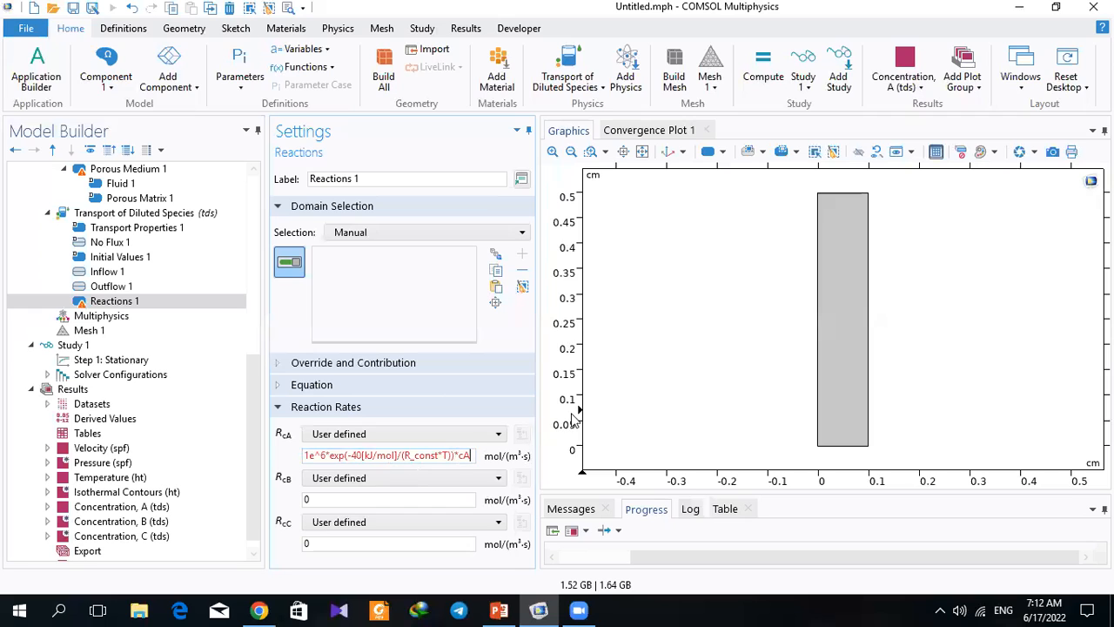
{"action": "left_click", "coordinate": [640, 347]}
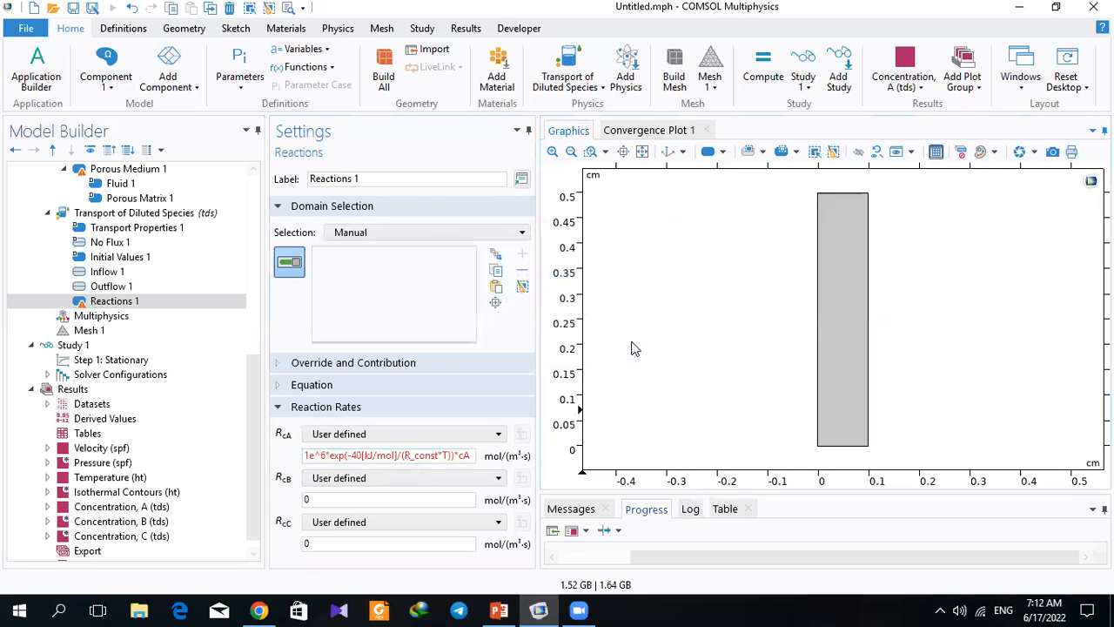
Step: Enclose the 1e^6 factor of the species A reaction rate in parentheses
{"action": "left_click", "coordinate": [328, 456]}
{"action": "type", "text": "*"}
{"action": "key", "text": "Left"}
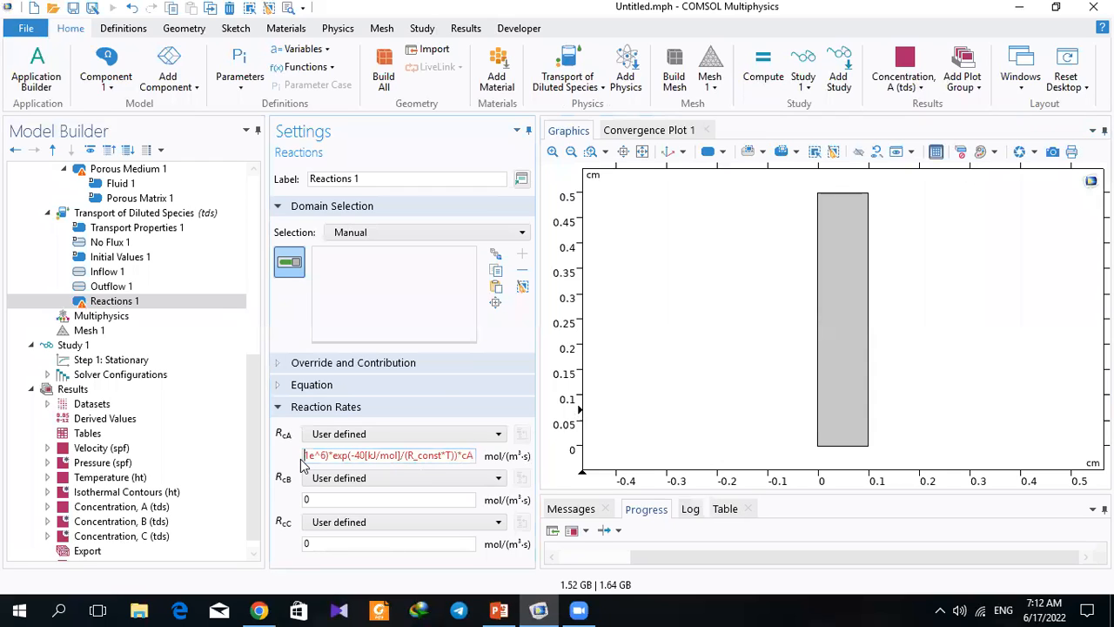
{"action": "type", "text": "("}
{"action": "left_click", "coordinate": [557, 416]}
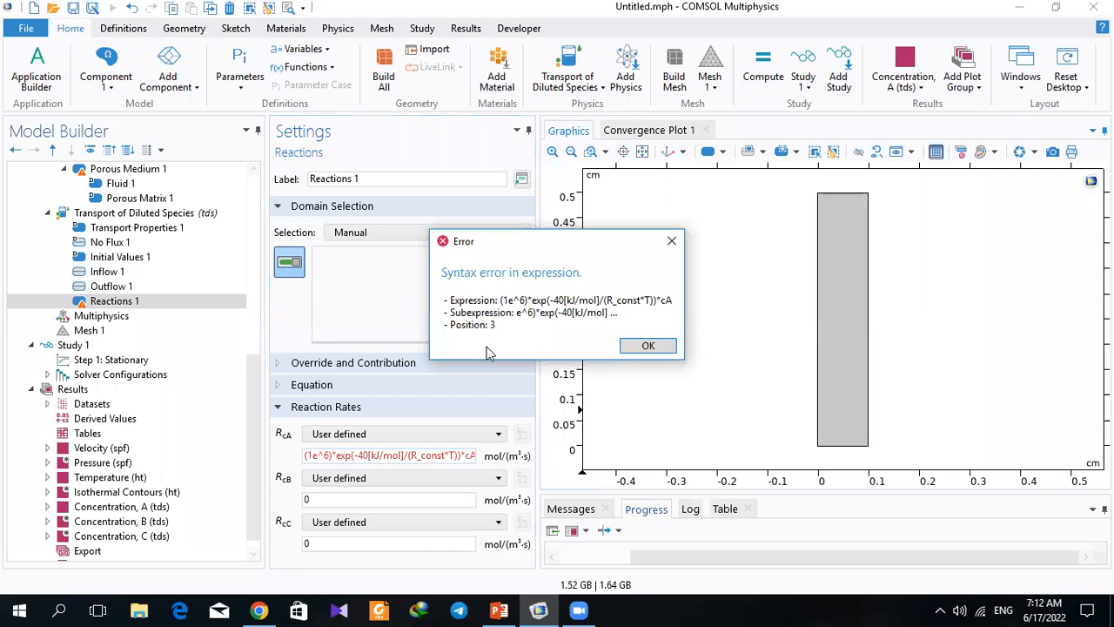
{"action": "left_click", "coordinate": [652, 349]}
Step: Widen the settings area and correct the species A reaction rate to -(1e6)[1/s]*exp(-40[kJ/mol]/(R_const*T))*cA
{"action": "left_click_drag", "start_coordinate": [533, 416], "coordinate": [626, 414]}
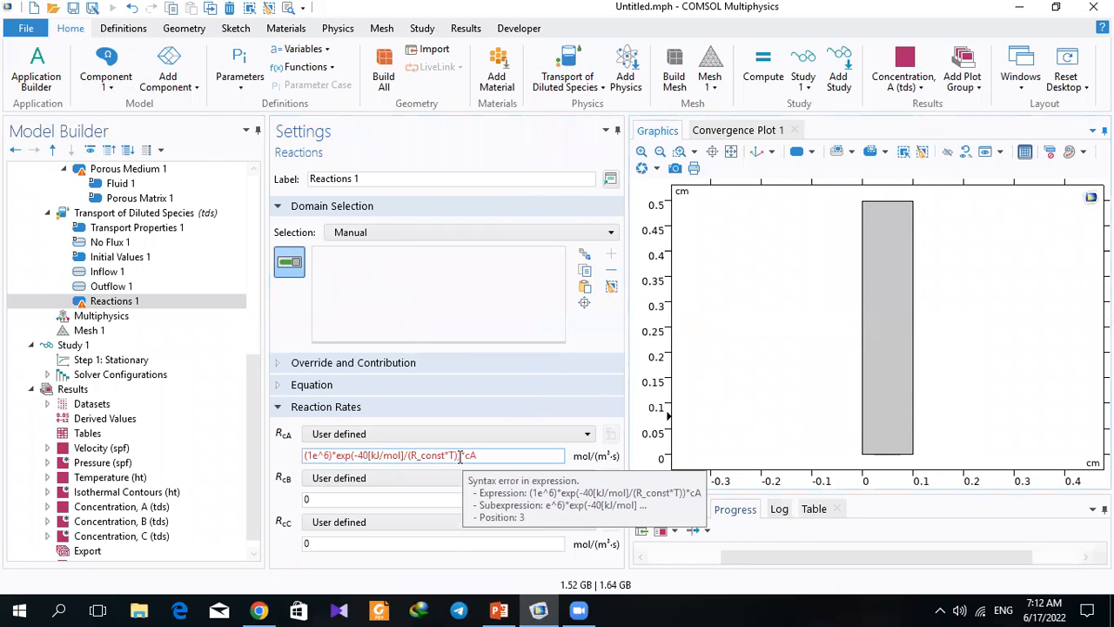
{"action": "left_click", "coordinate": [323, 456]}
{"action": "key", "text": "BackSpace"}
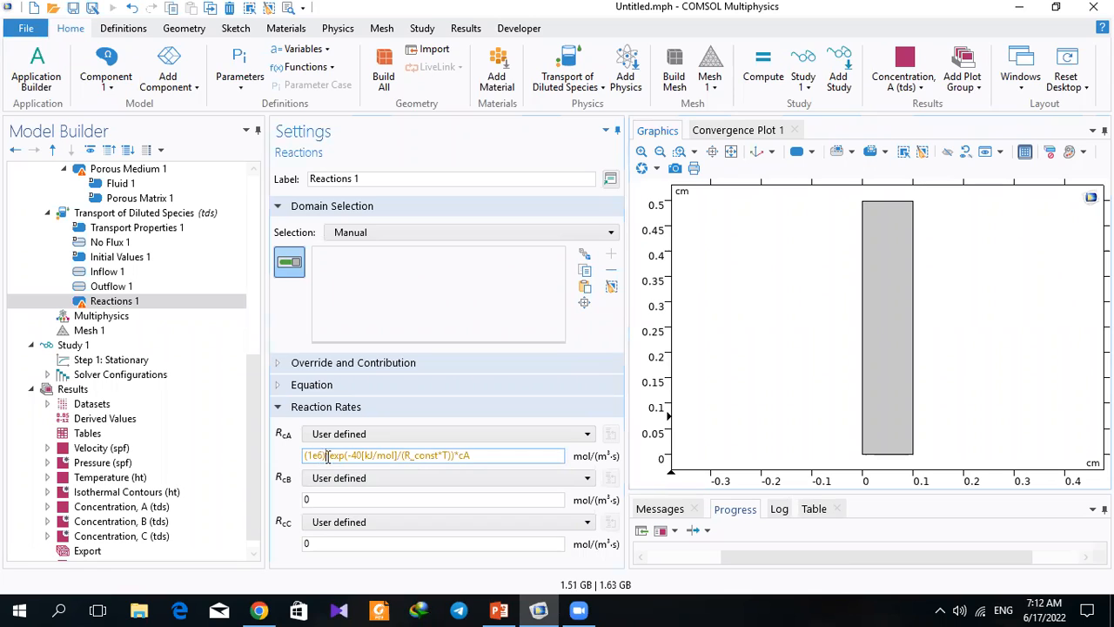
{"action": "type", "text": "[1/s]"}
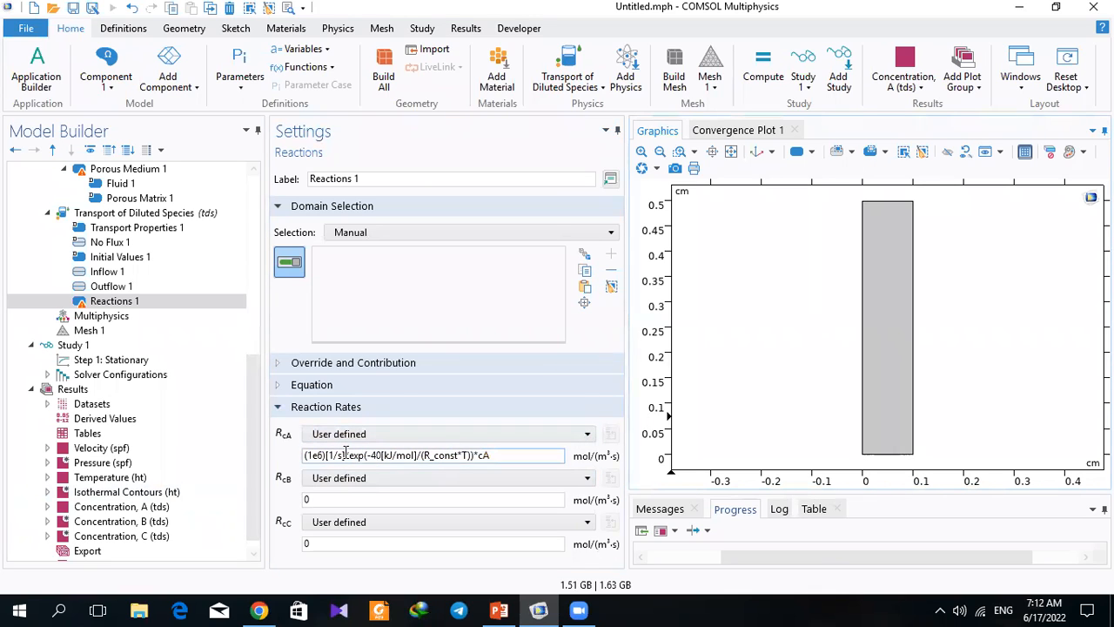
{"action": "left_click", "coordinate": [306, 455]}
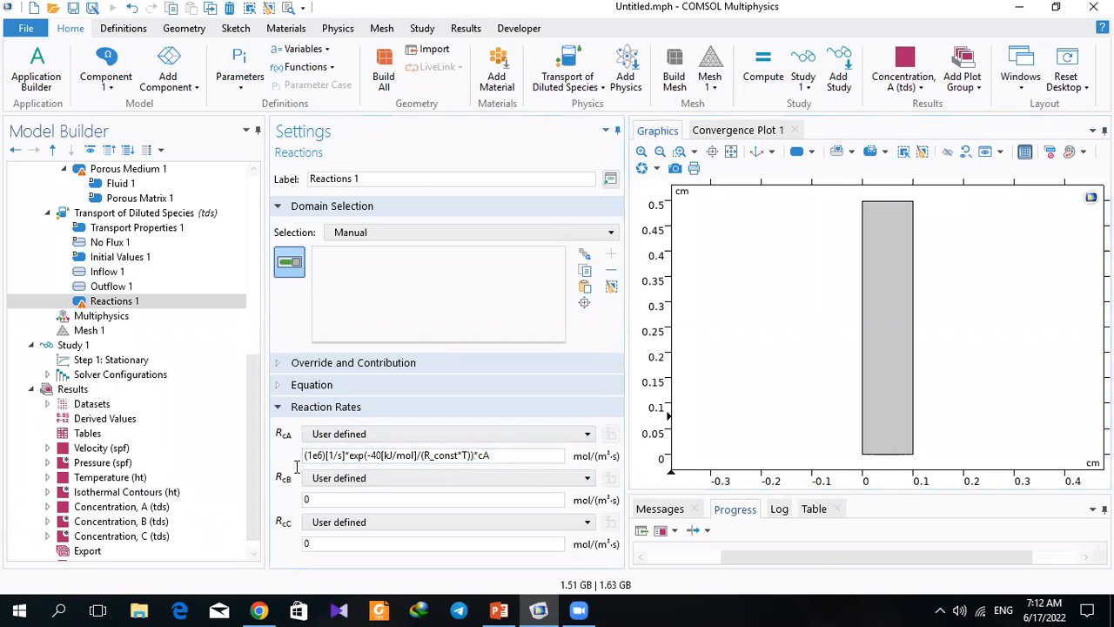
{"action": "type", "text": "-"}
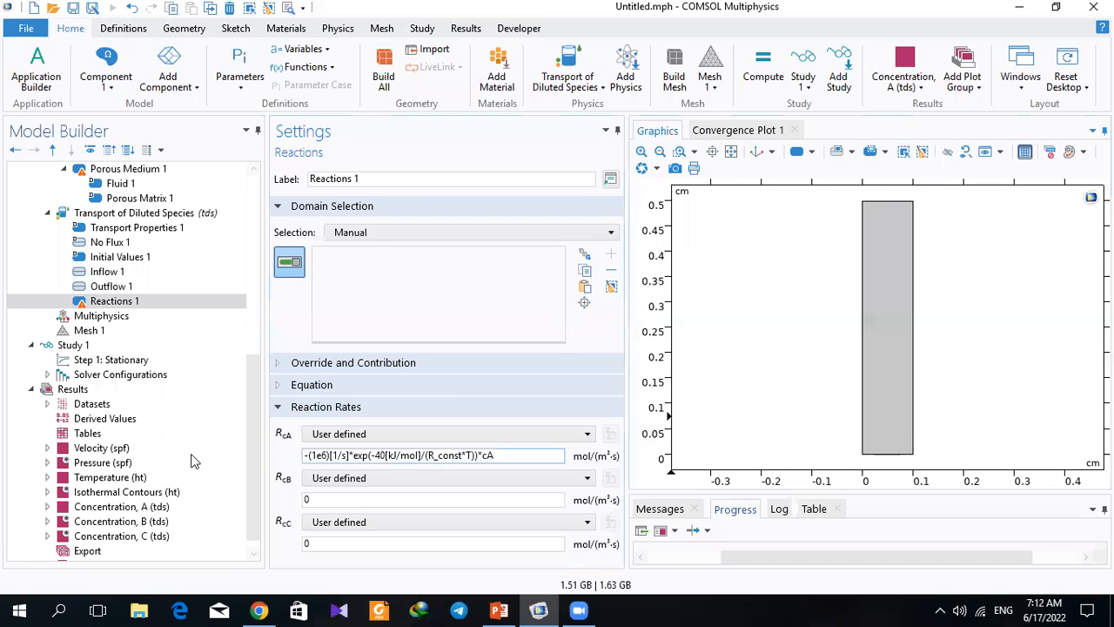
Step: Copy the species A rate expression to species B and C, making species C's rate positive: (1e6)[1/s]*exp(-40[kJ/mol]/(R_const*T))*cA
{"action": "key", "text": "ctrl+a"}
{"action": "key", "text": "ctrl+c"}
{"action": "left_click", "coordinate": [353, 498]}
{"action": "key", "text": "ctrl+a"}
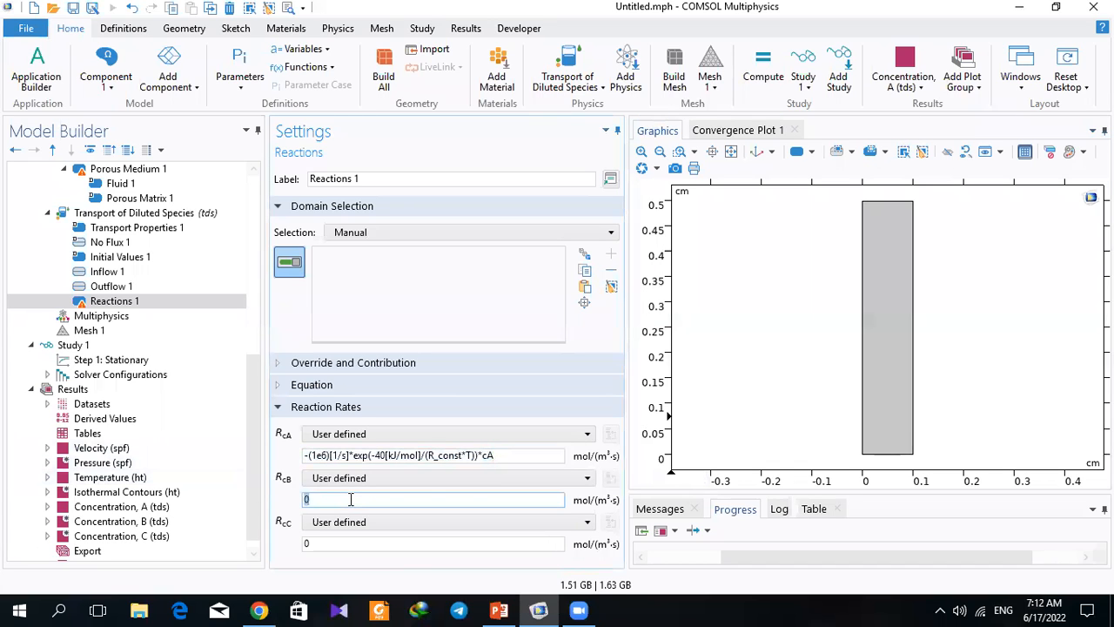
{"action": "key", "text": "ctrl+v"}
{"action": "key", "text": "Tab"}
{"action": "key", "text": "ctrl+v"}
{"action": "key", "text": "Home"}
{"action": "key", "text": "Delete"}
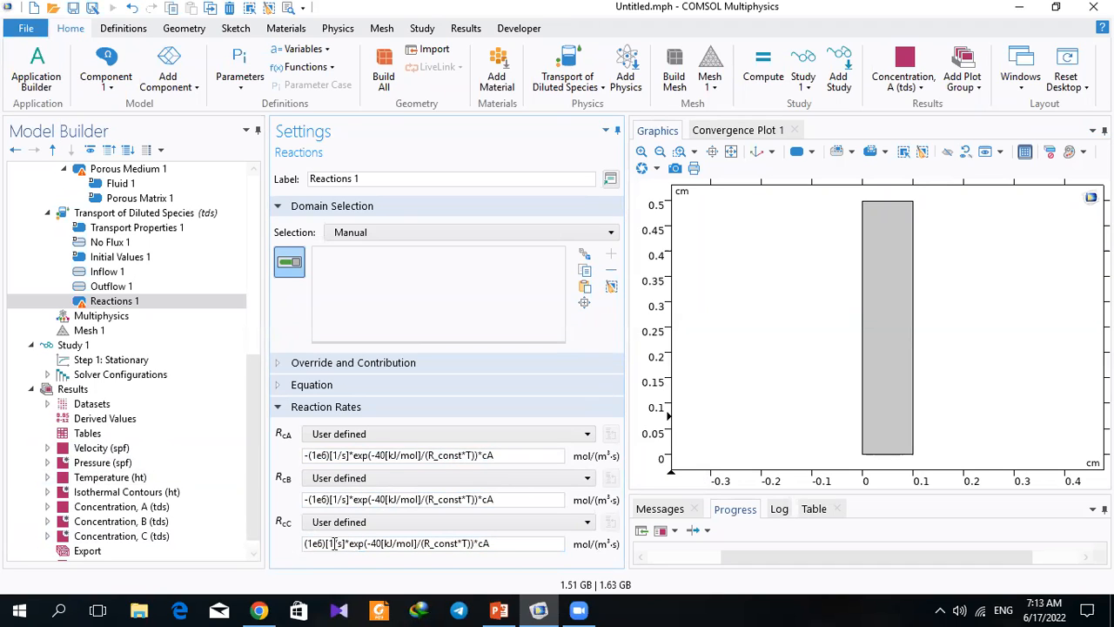
Step: Assign the reactions to the rectangular channel domain 1 and compute Study 1 from its Stationary step
{"action": "left_click", "coordinate": [83, 362]}
{"action": "left_click", "coordinate": [100, 301]}
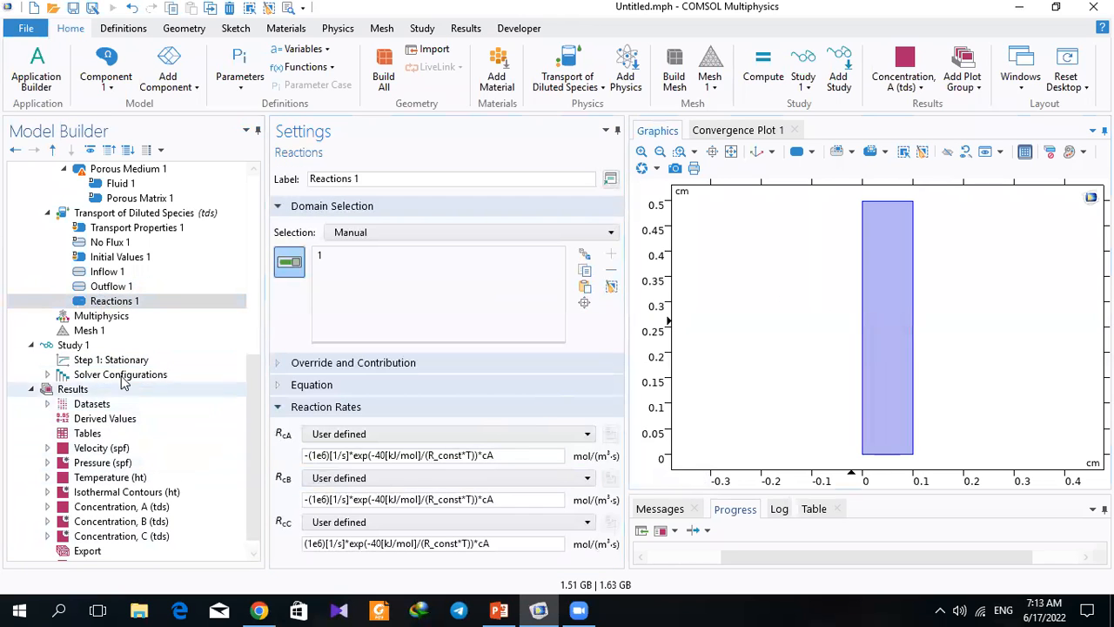
{"action": "left_click", "coordinate": [87, 360]}
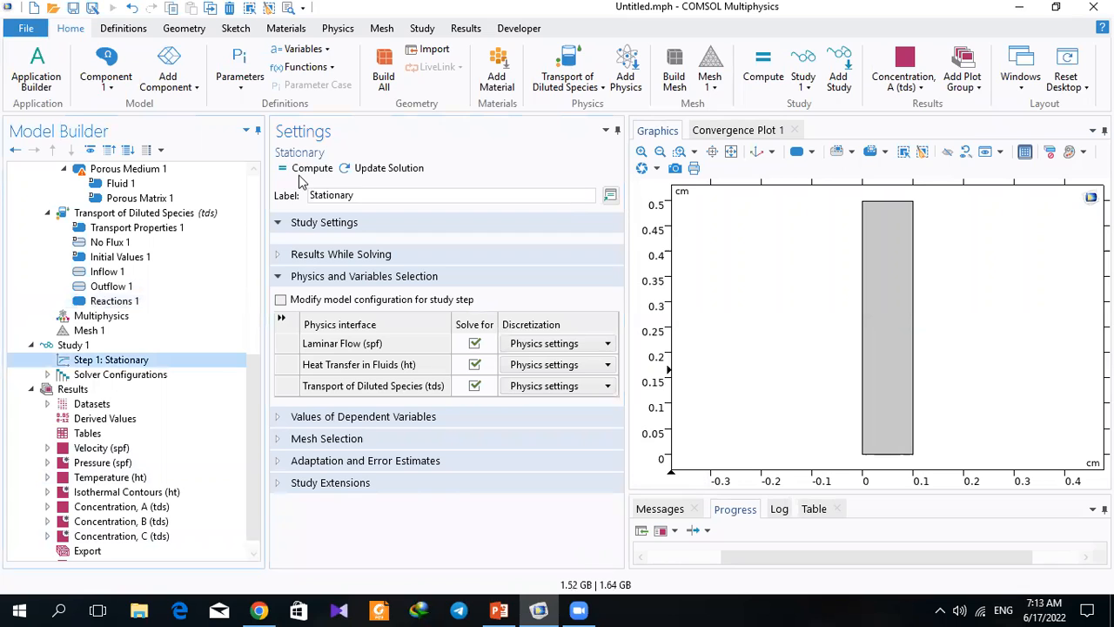
{"action": "left_click", "coordinate": [299, 173]}
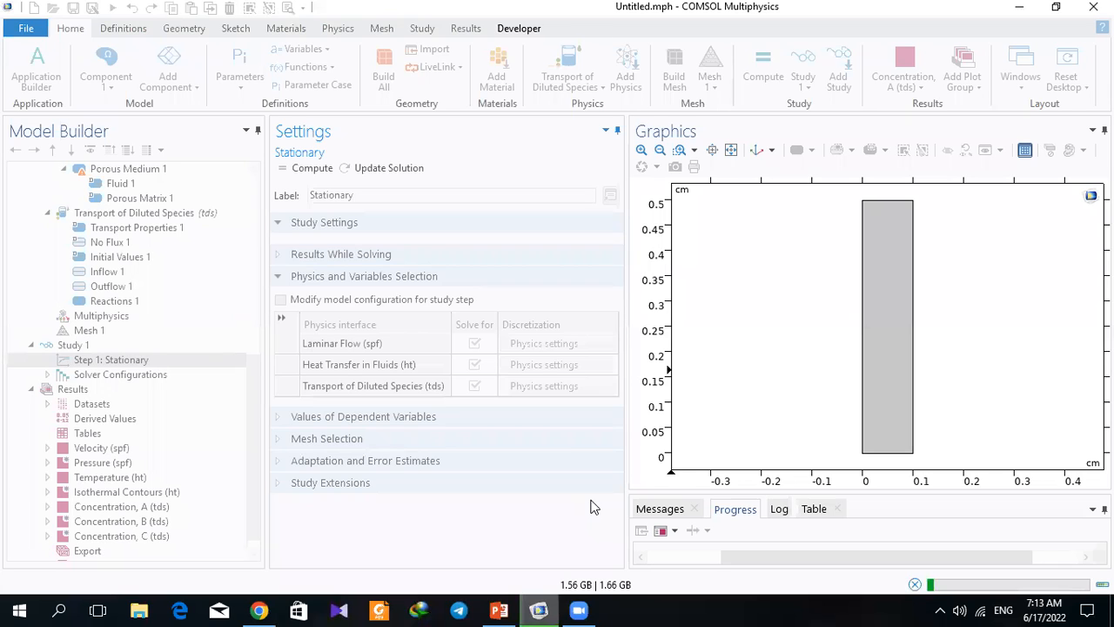
Step: Enlarge the message area below the graphics and check the solver's messages and progress during the computation
{"action": "left_click", "coordinate": [663, 508]}
{"action": "left_click_drag", "start_coordinate": [709, 490], "coordinate": [705, 405]}
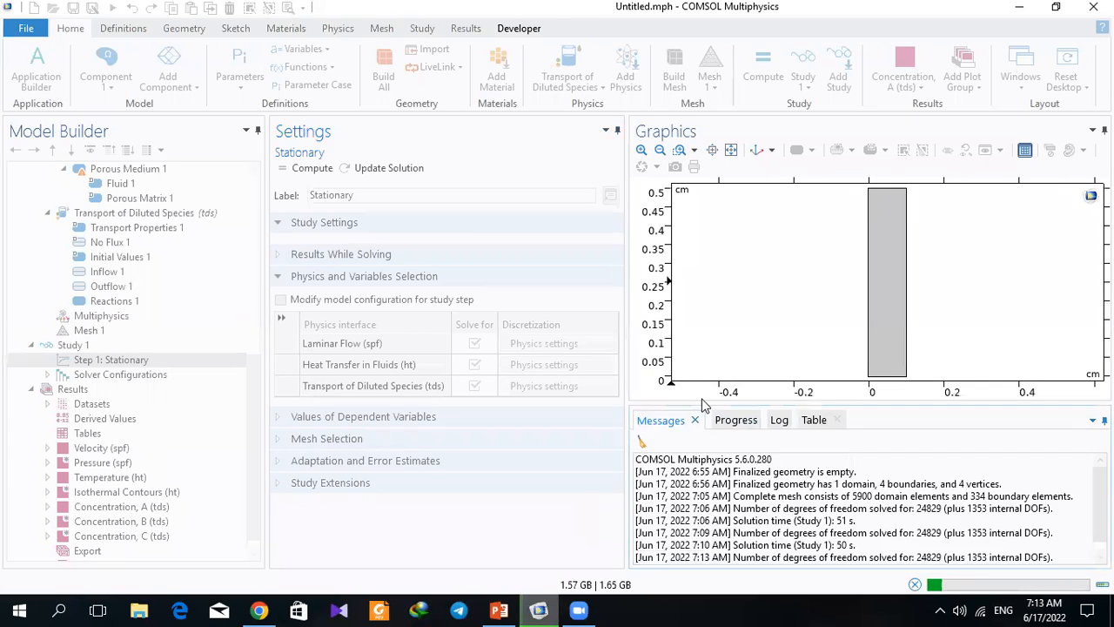
{"action": "left_click", "coordinate": [731, 421]}
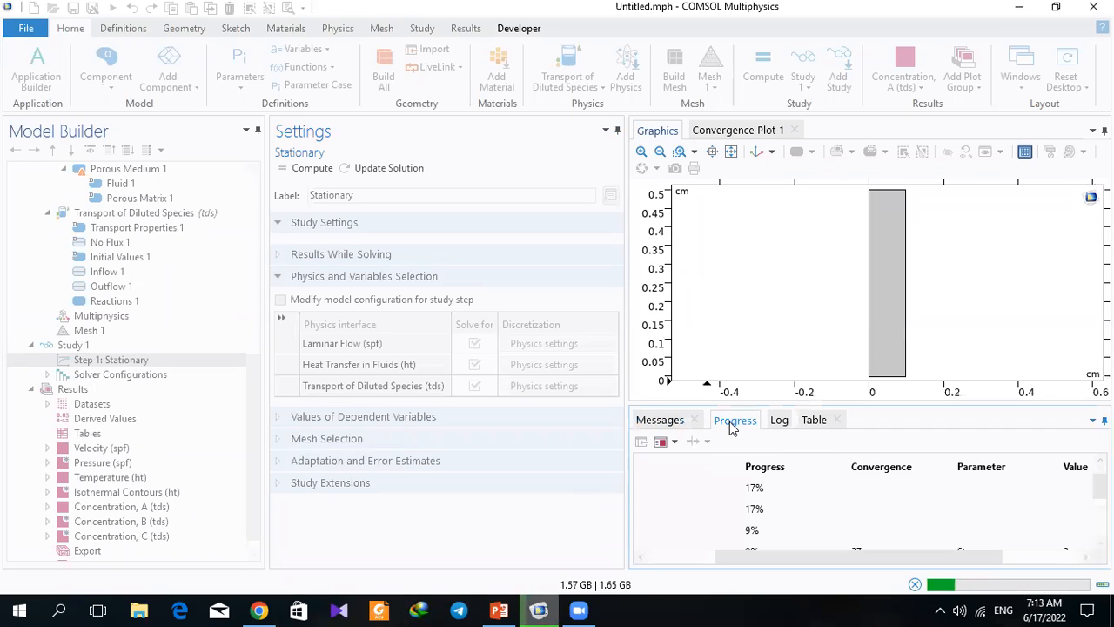
{"action": "left_click", "coordinate": [670, 431]}
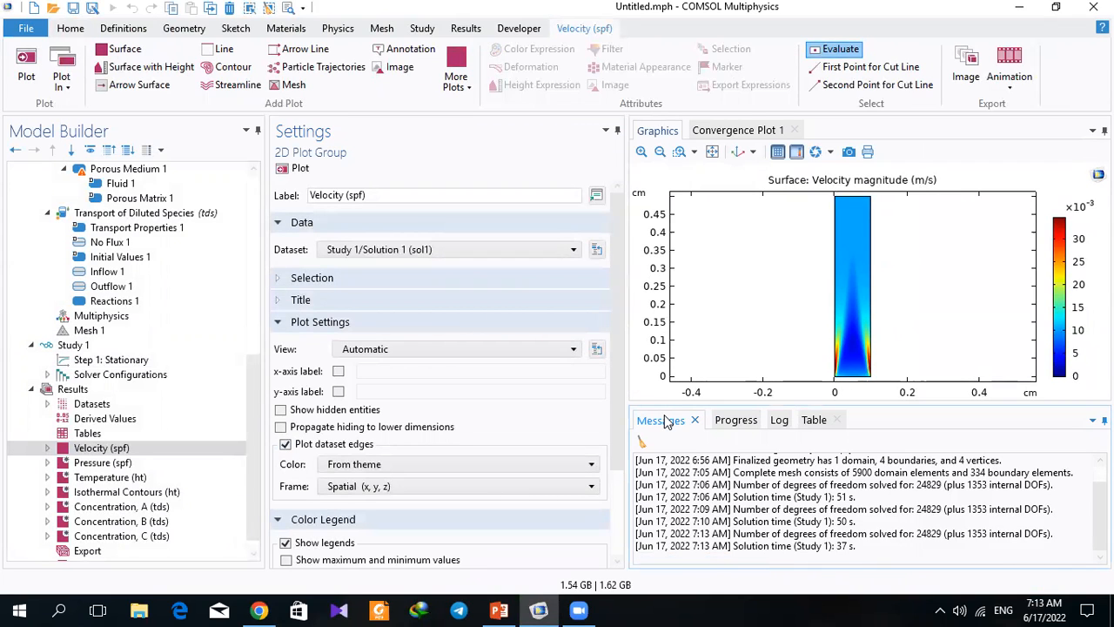
Step: Examine the concentration plots of species A, B and C, and return to B and A for comparison
{"action": "left_click", "coordinate": [104, 507]}
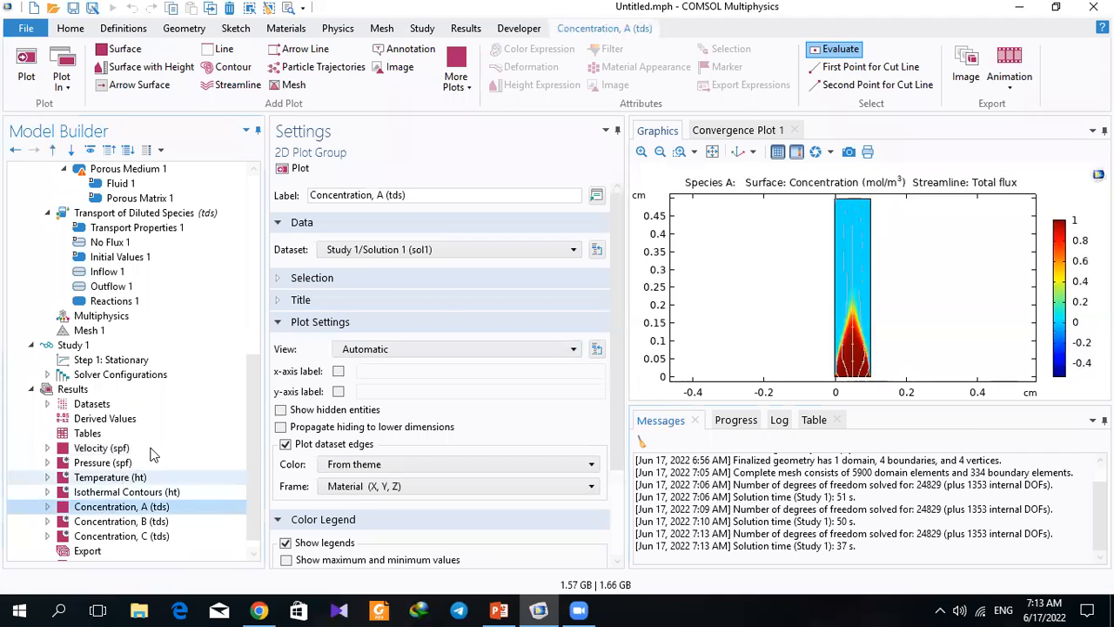
{"action": "scroll", "coordinate": [257, 440], "scroll_direction": "down", "scroll_amount": 1}
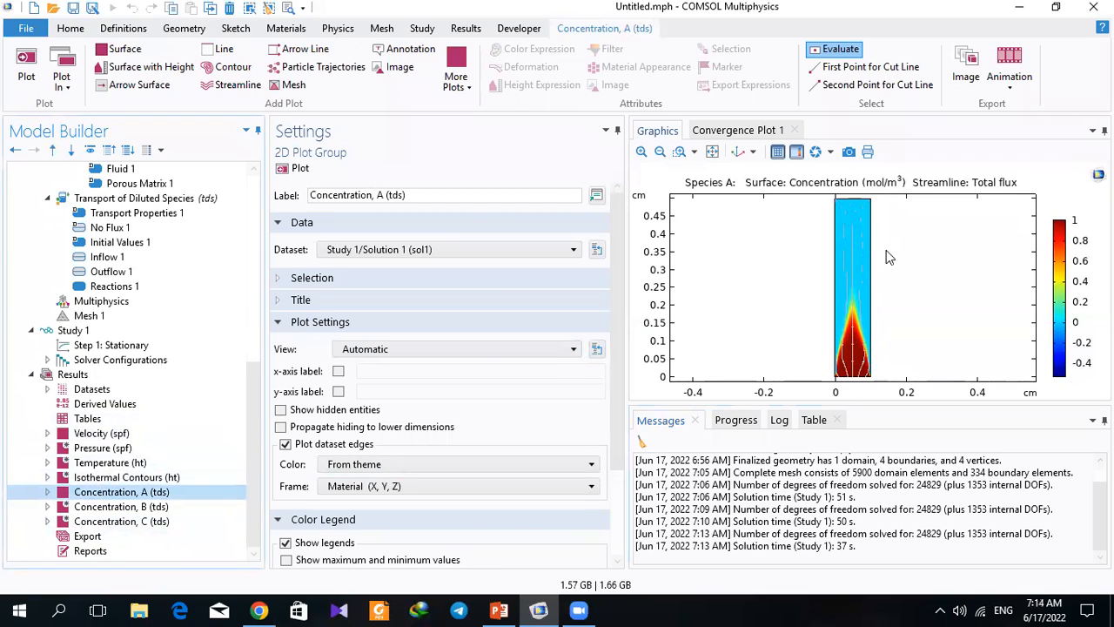
{"action": "left_click", "coordinate": [128, 509]}
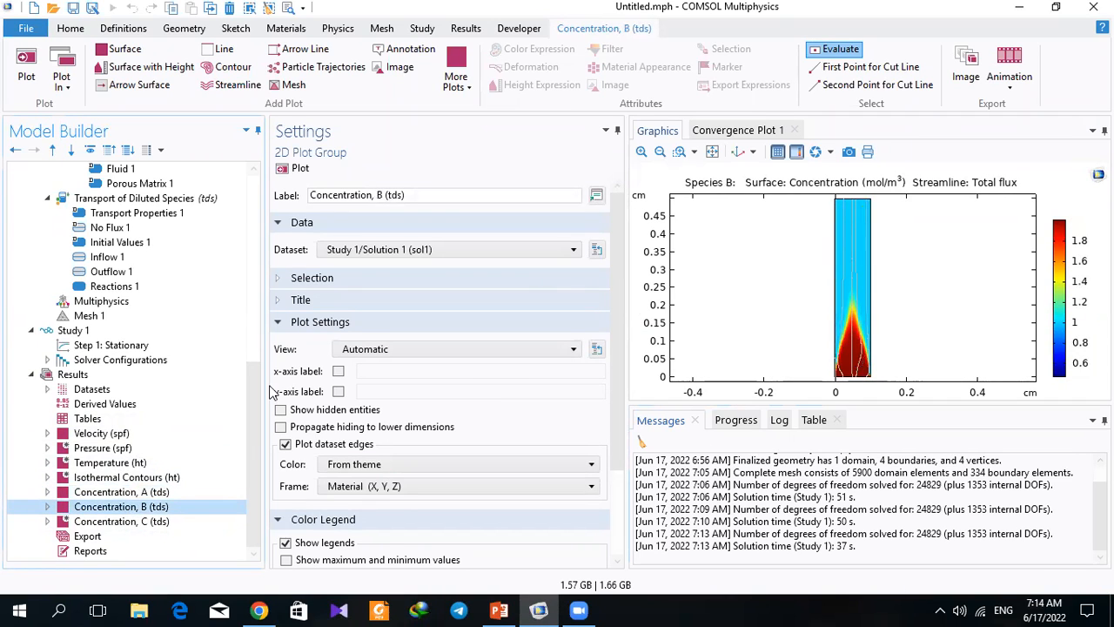
{"action": "left_click", "coordinate": [121, 521]}
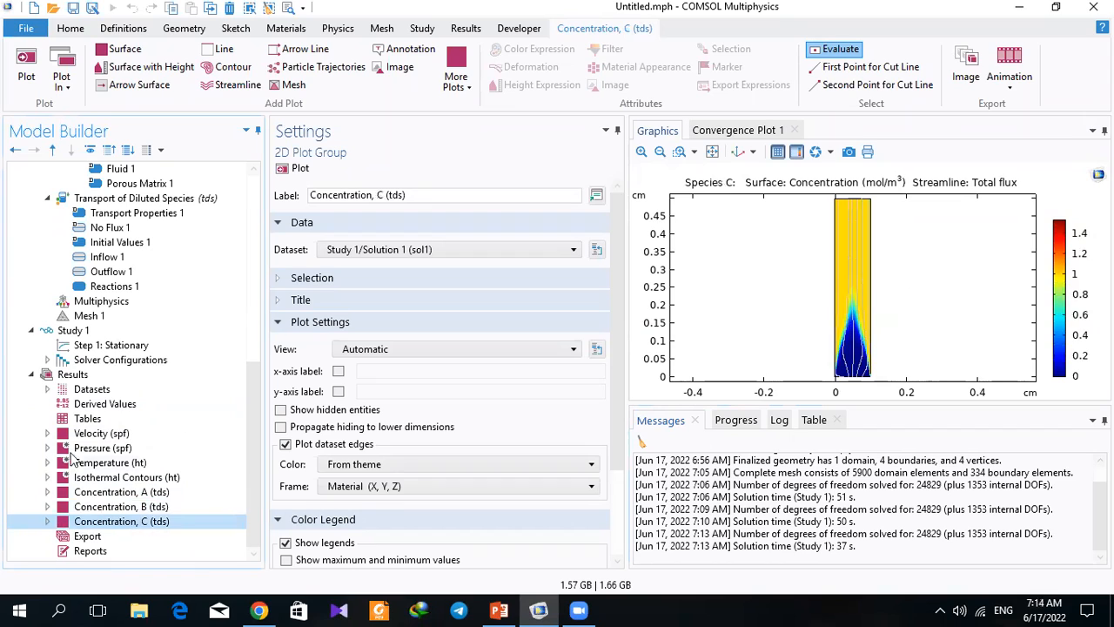
{"action": "left_click", "coordinate": [96, 507]}
{"action": "left_click", "coordinate": [111, 490]}
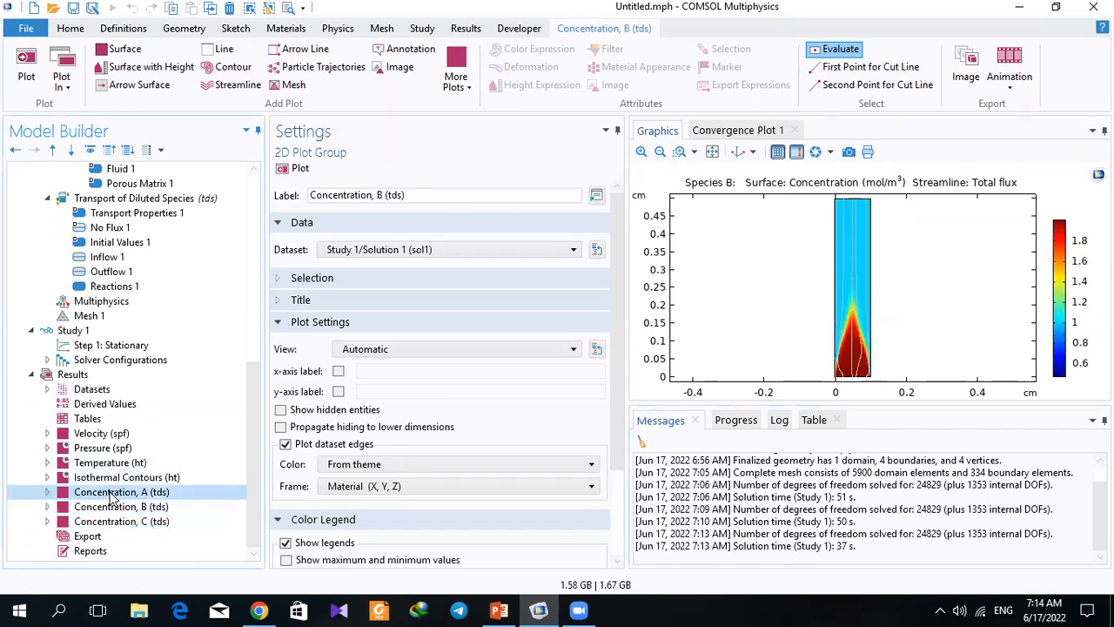